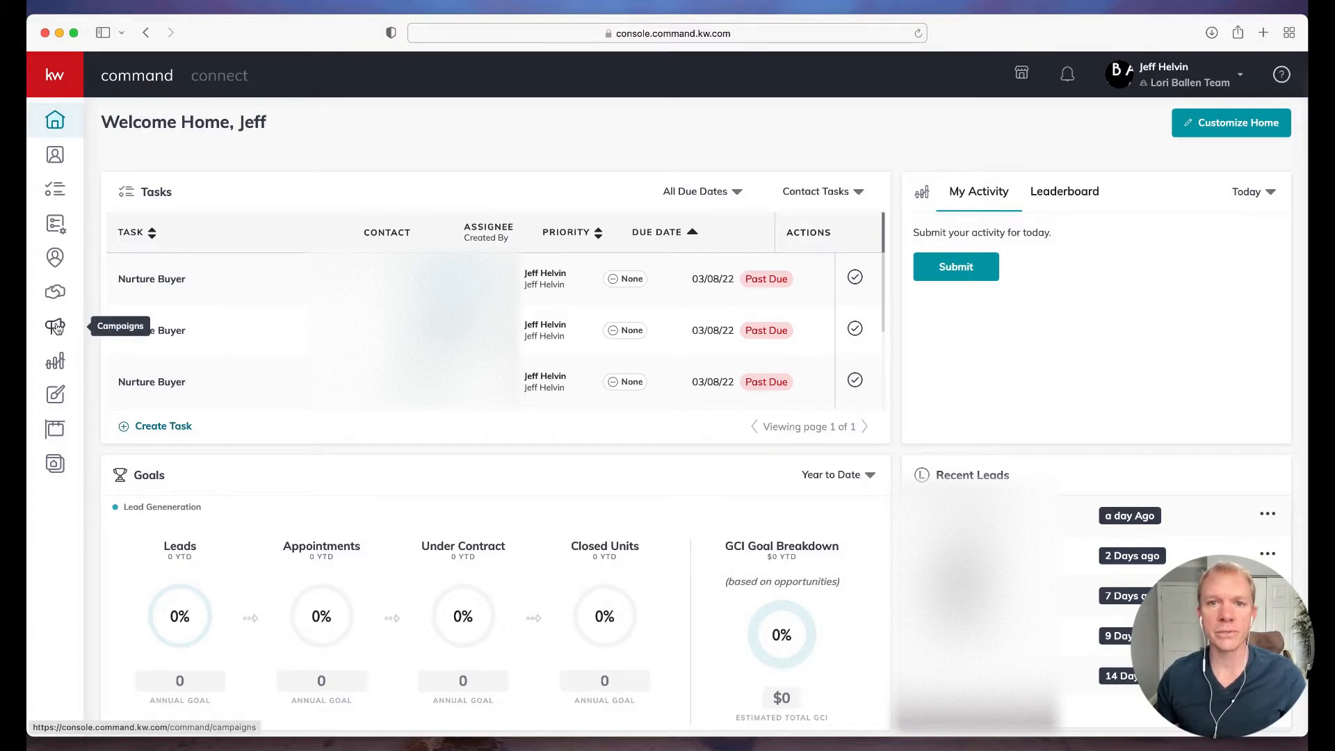
Go to the direct mail campaigns and start creating a new Direct Mail campaign
click(56, 329)
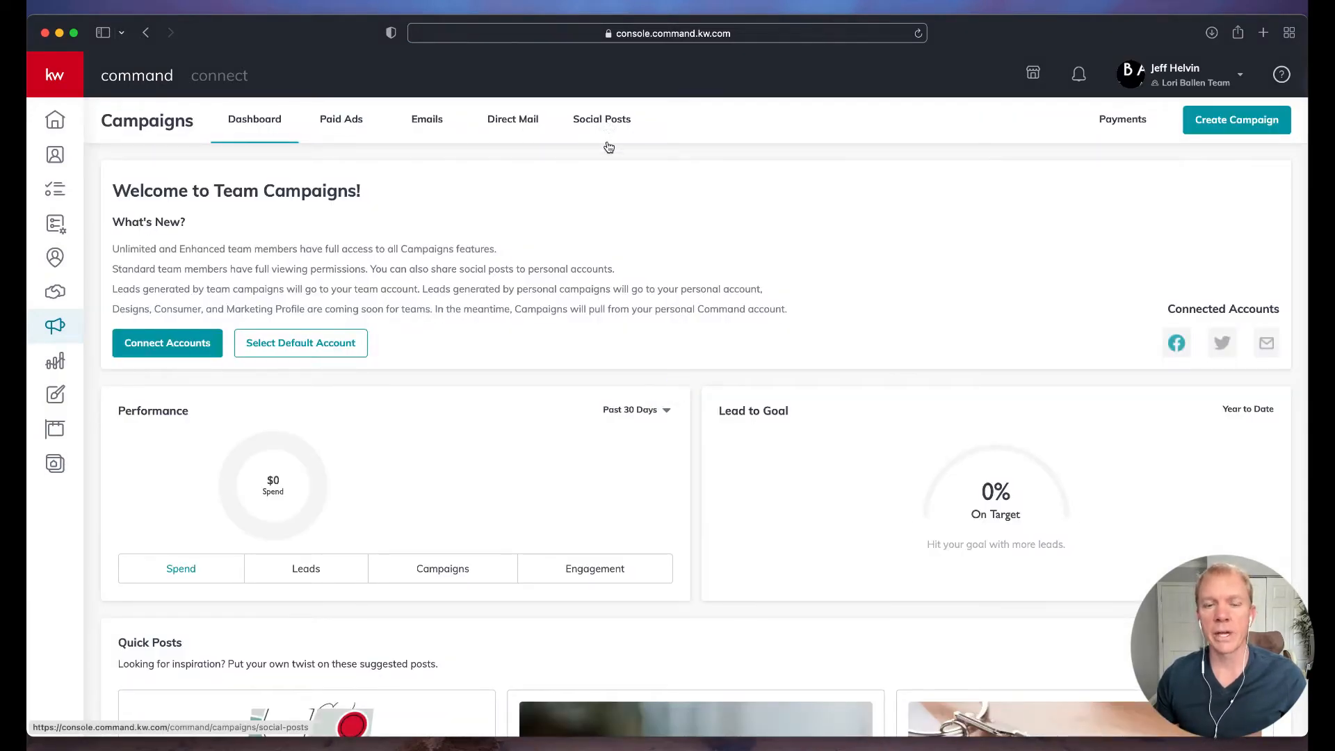
click(514, 124)
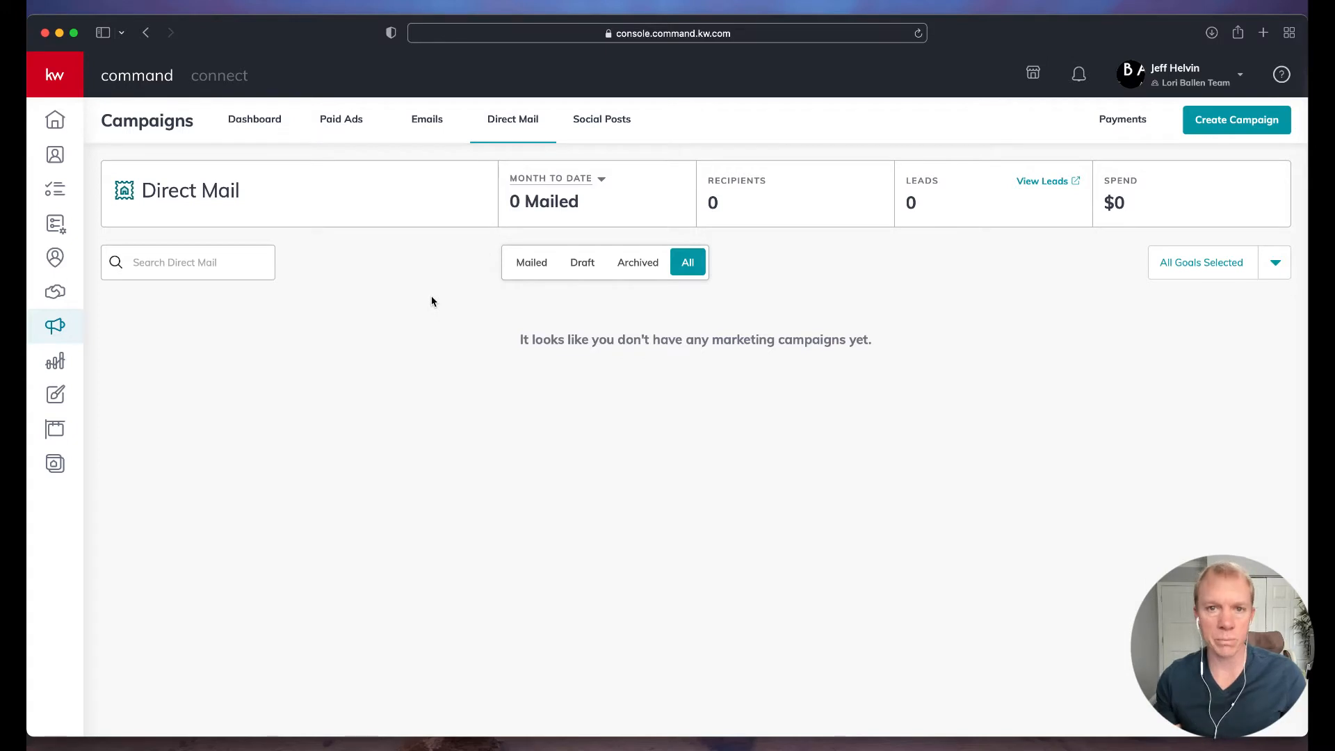
click(1244, 125)
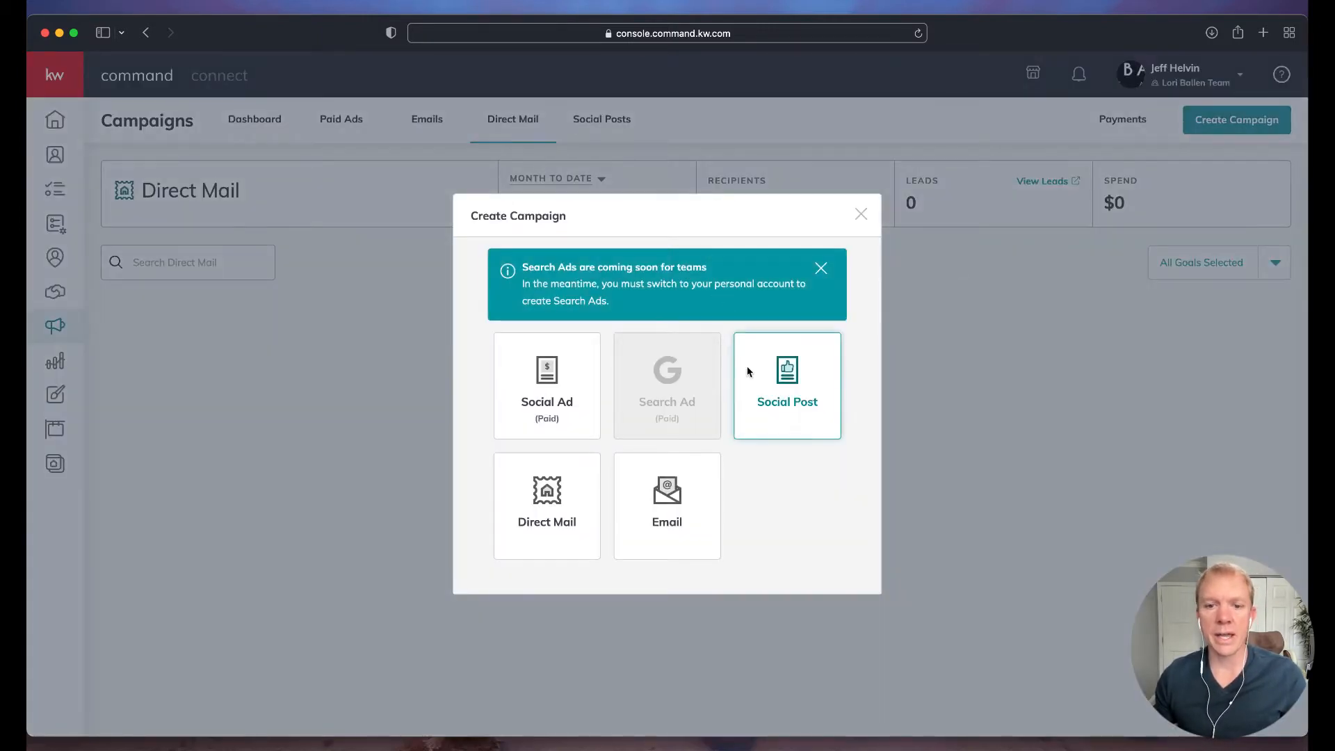
click(547, 500)
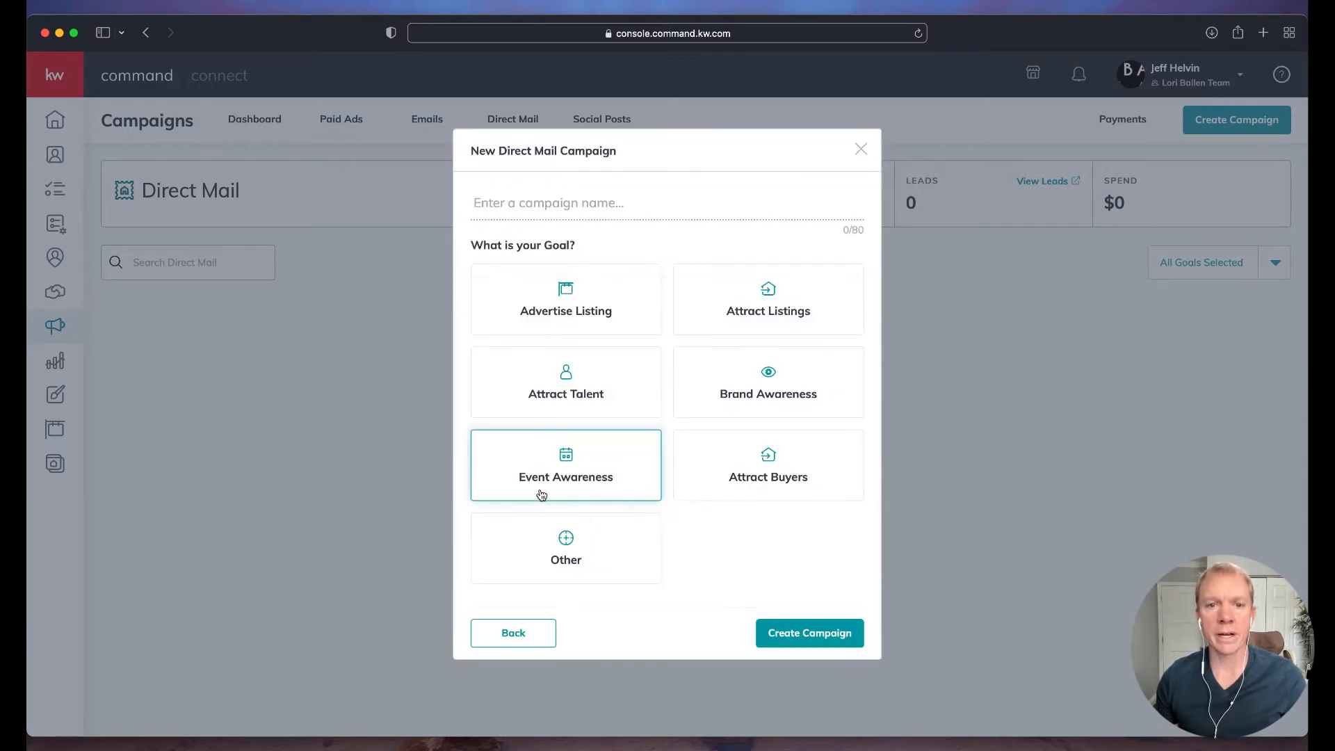
Name the campaign "Coming Soon Listing", set its goal to Advertise Listing and create it
click(561, 211)
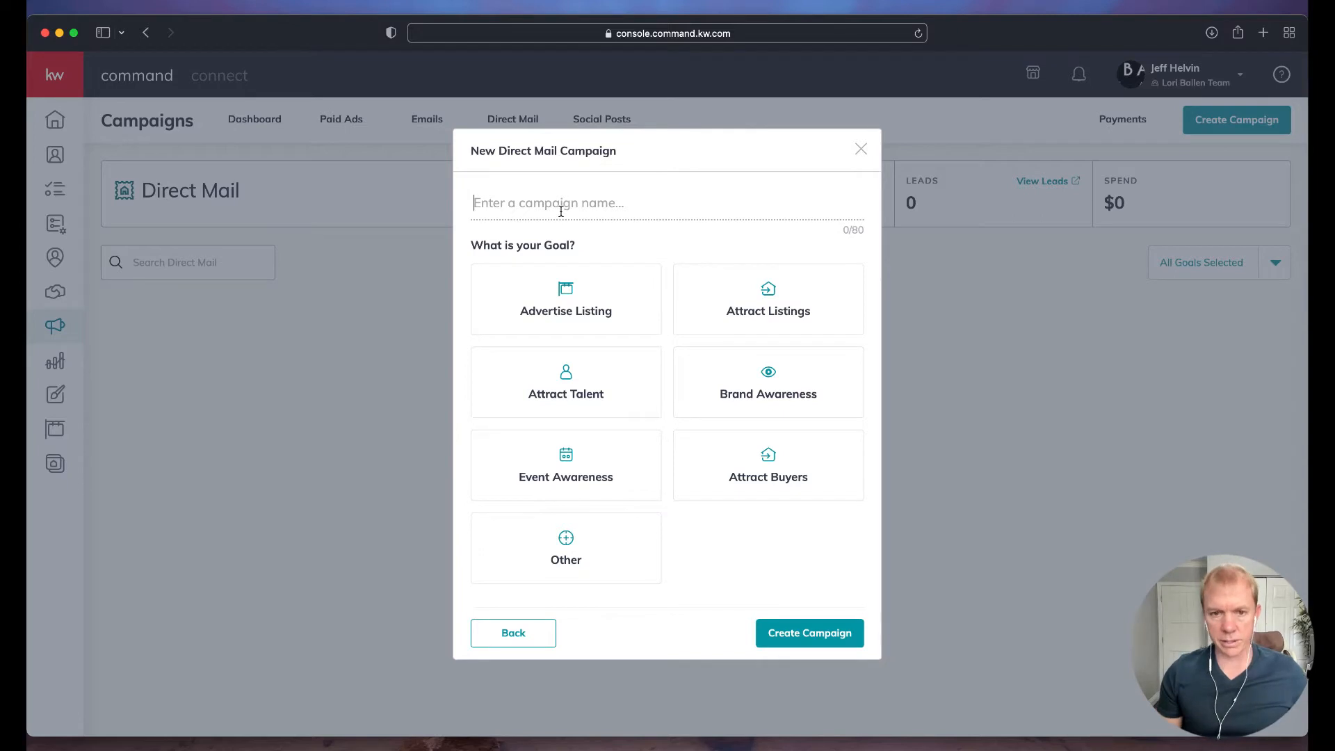
text(Coming)
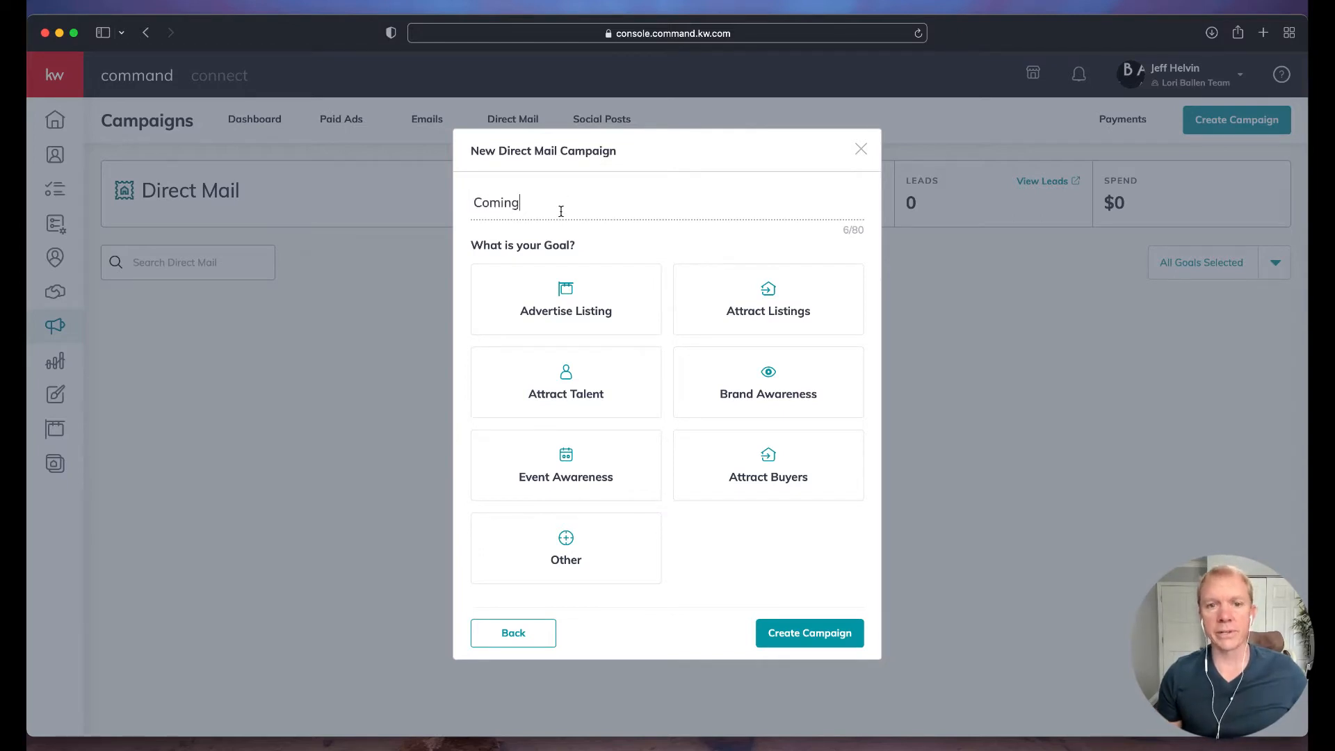
text( Soon Listging)
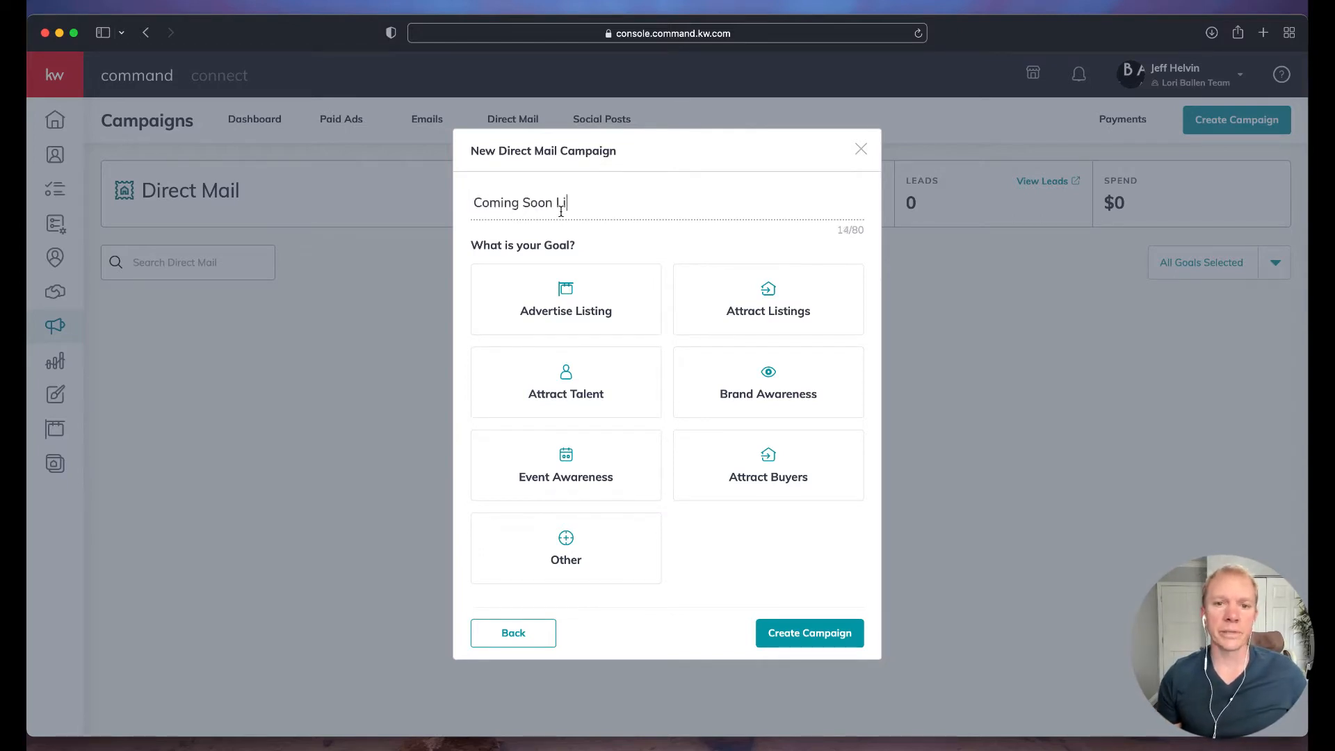
key(BackSpace)
key(BackSpace)
key(BackSpace)
key(BackSpace)
text(ing)
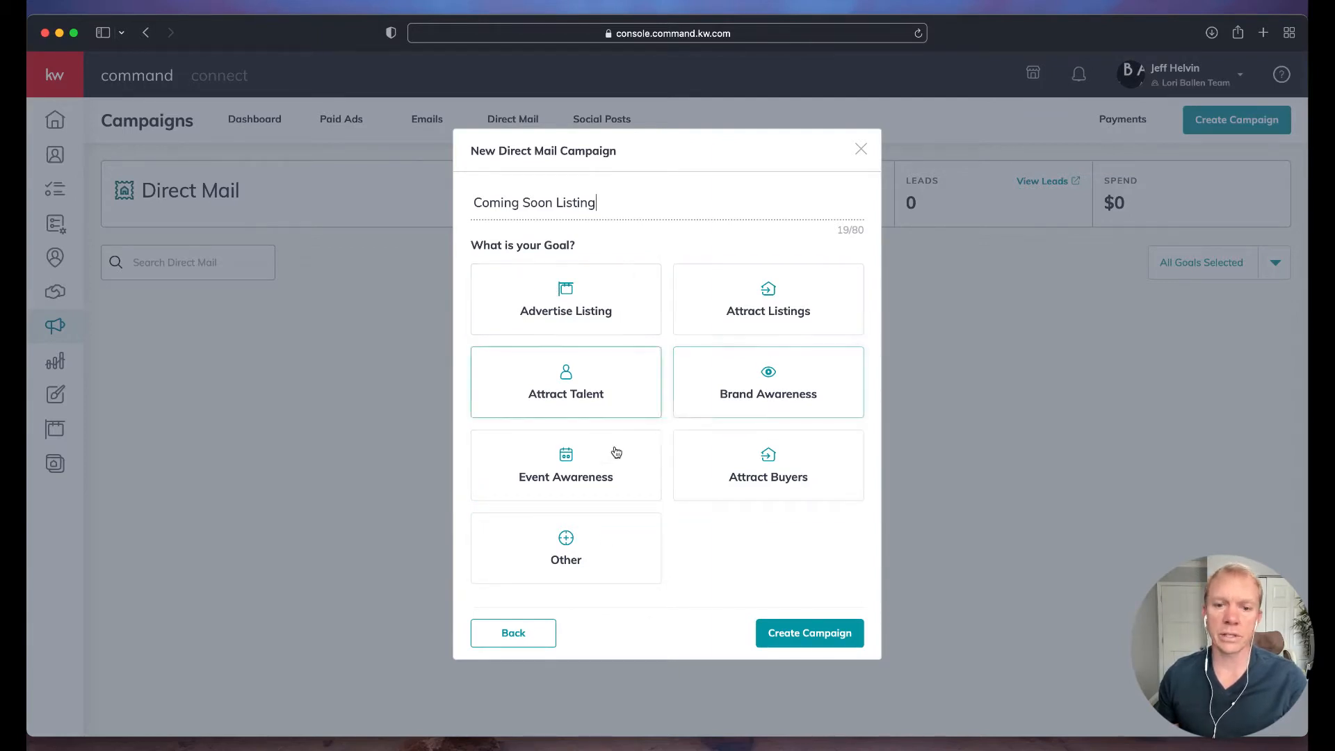
click(592, 318)
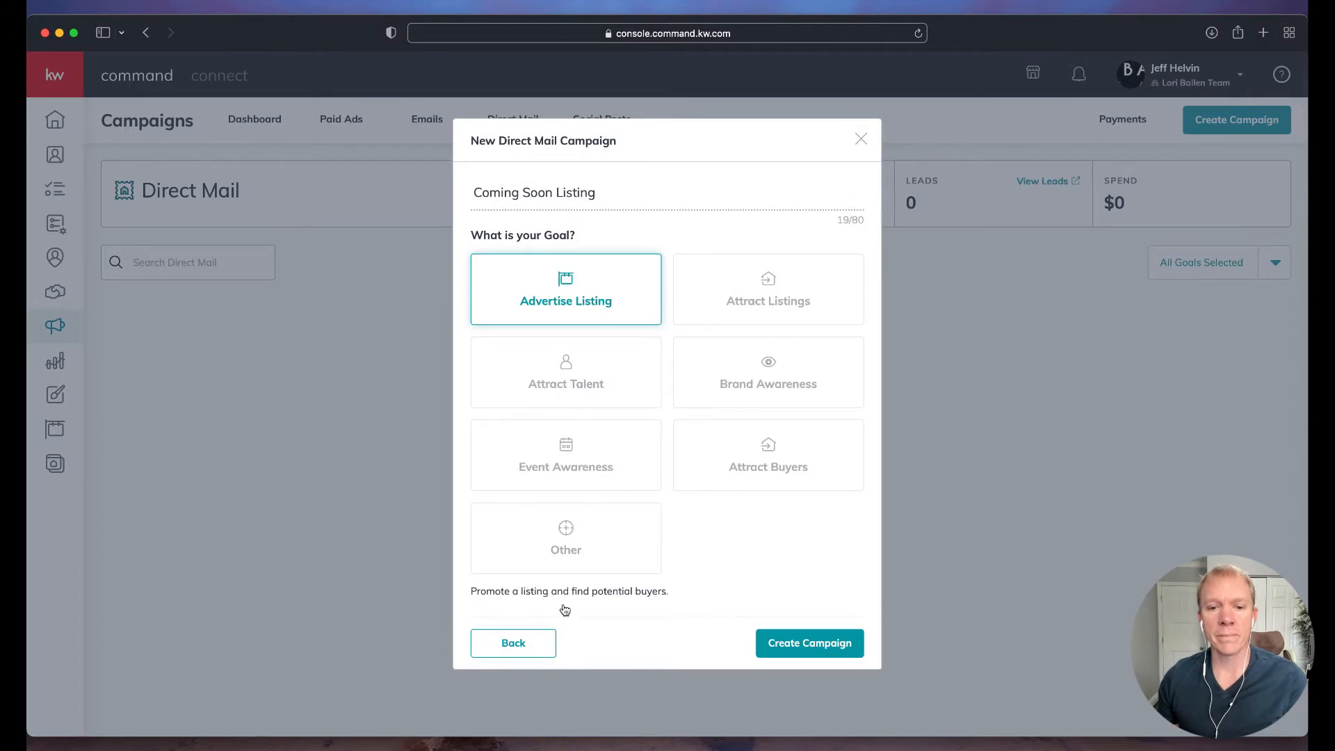
click(818, 643)
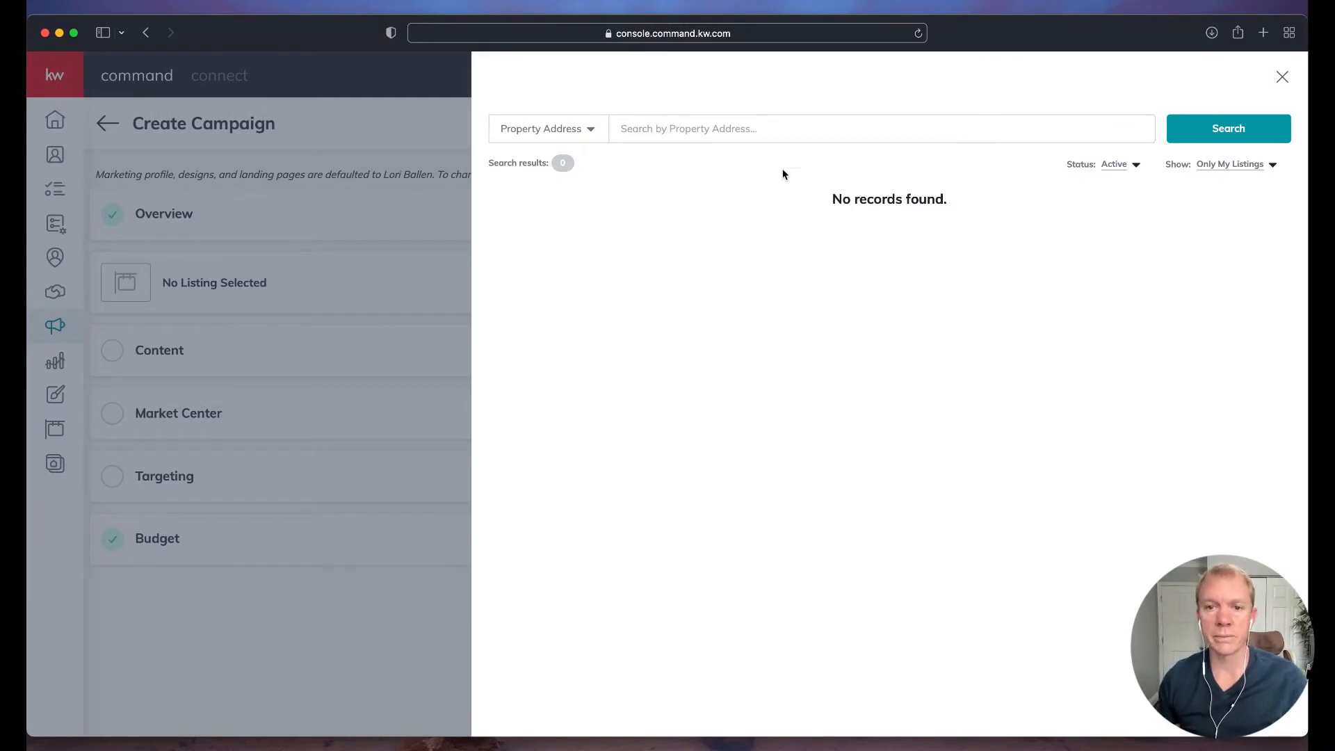
Widen the listing search to All Listings and select the first listing, priced at $595,000, for the campaign
click(788, 135)
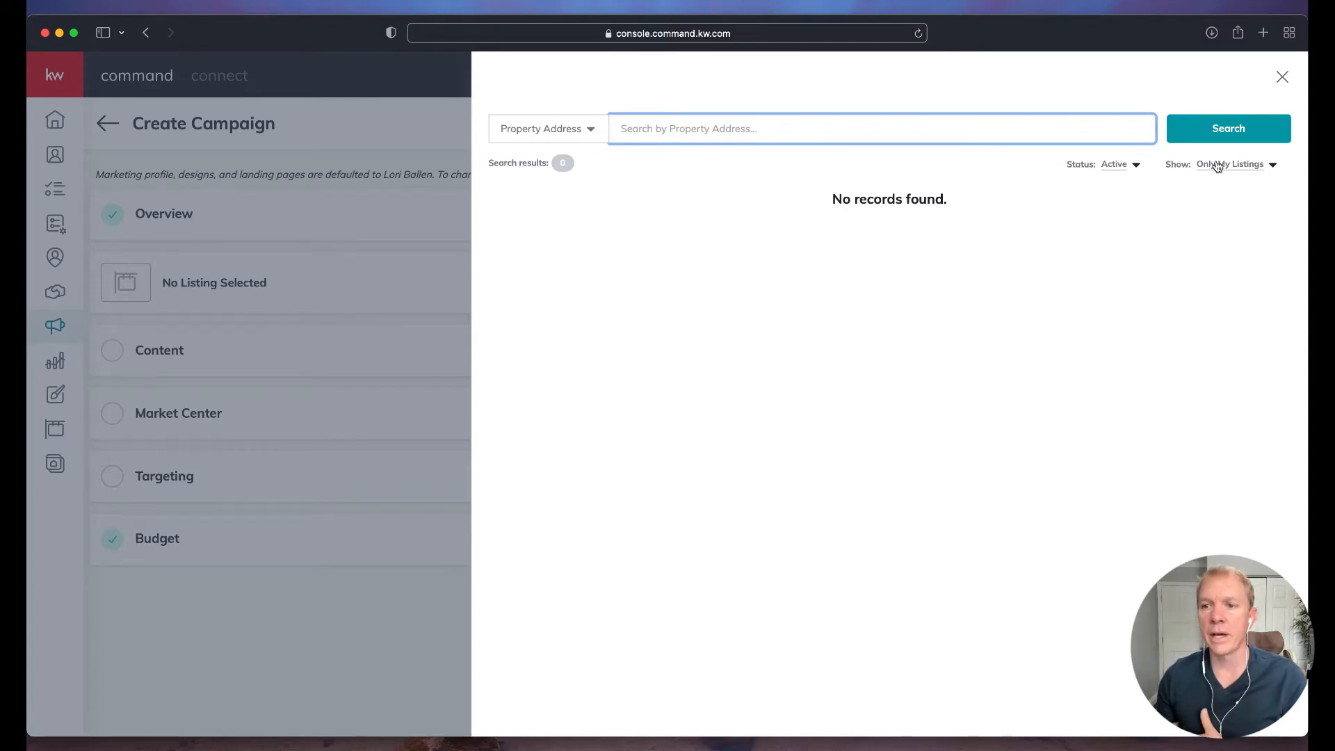
click(1216, 165)
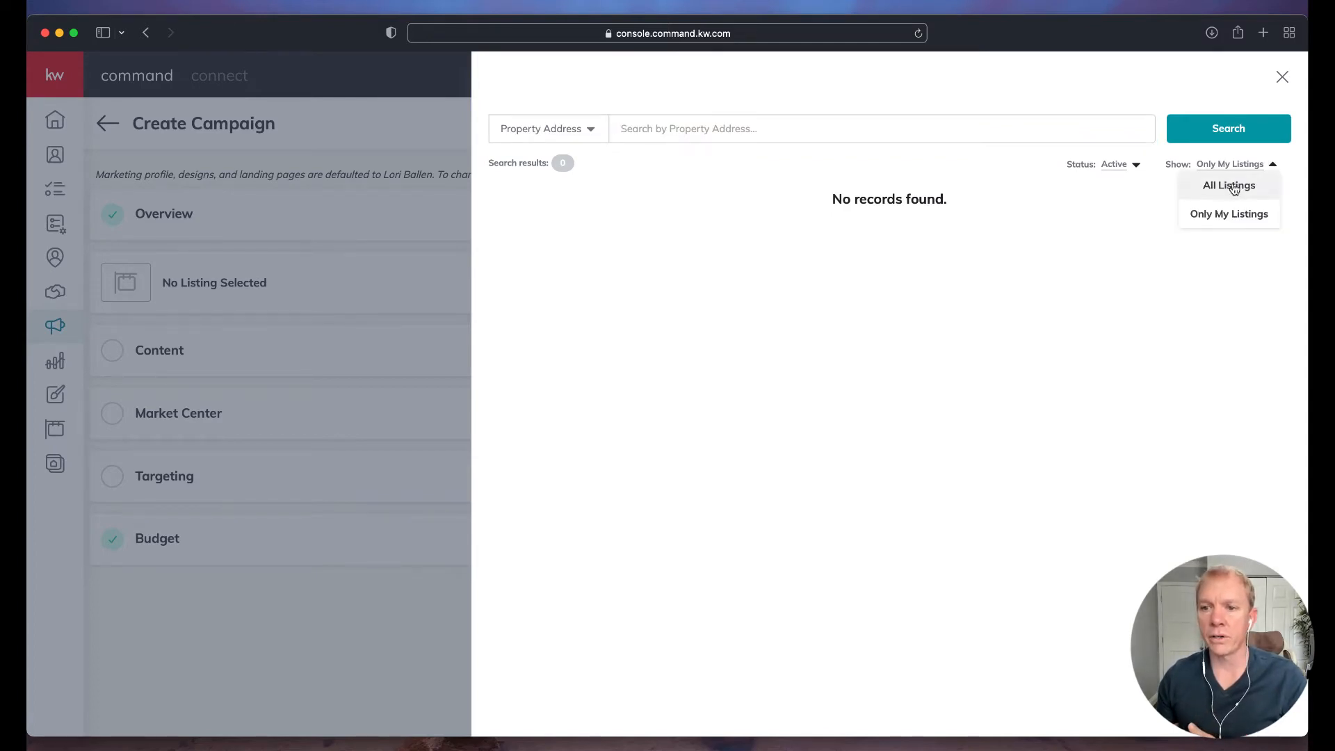
click(1231, 186)
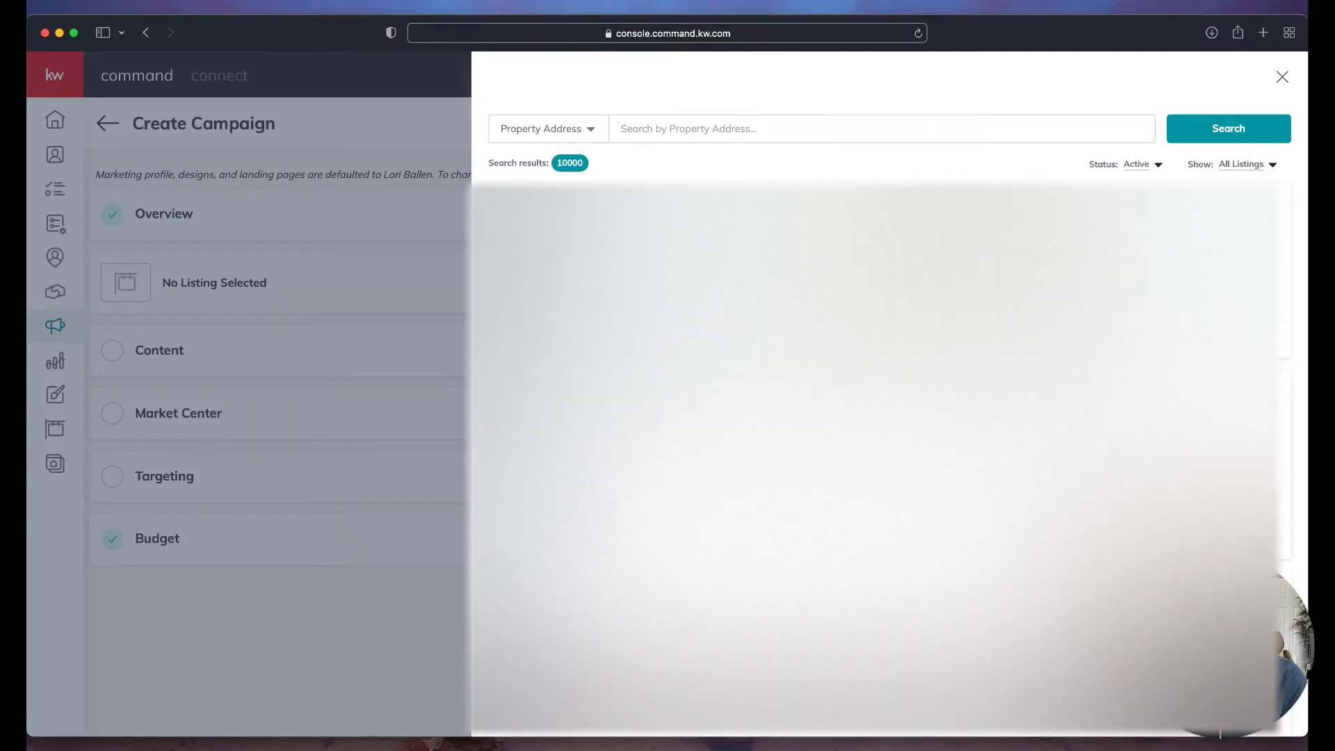
scroll(890, 389, down, 1)
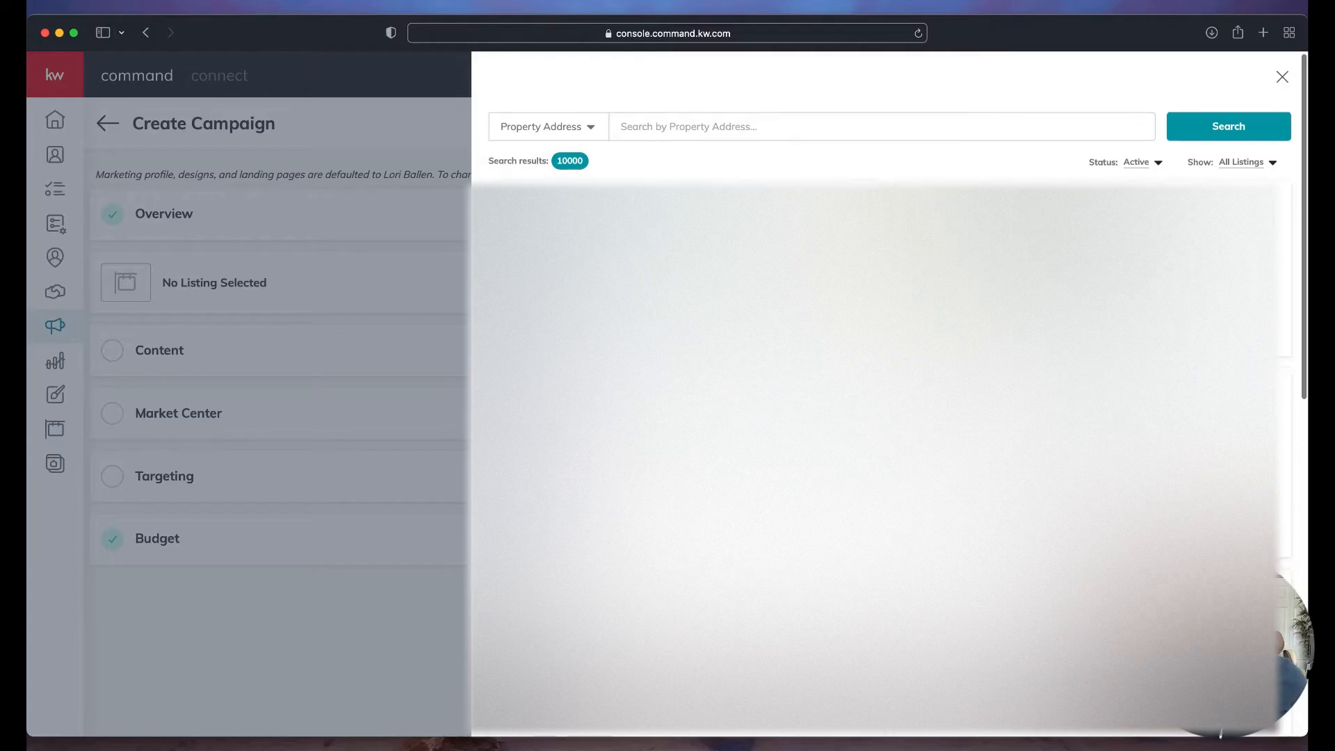
click(548, 234)
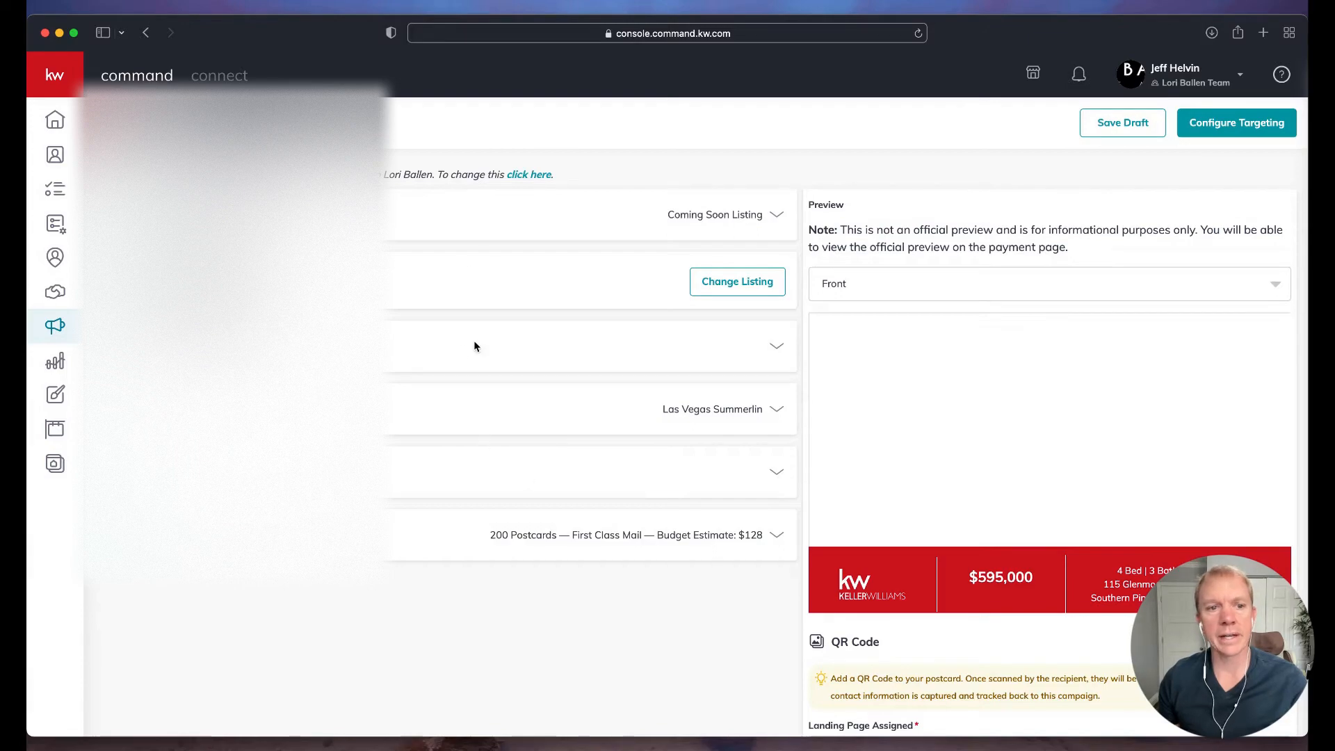
Preview the back of the postcard and return the preview to the front
click(1176, 290)
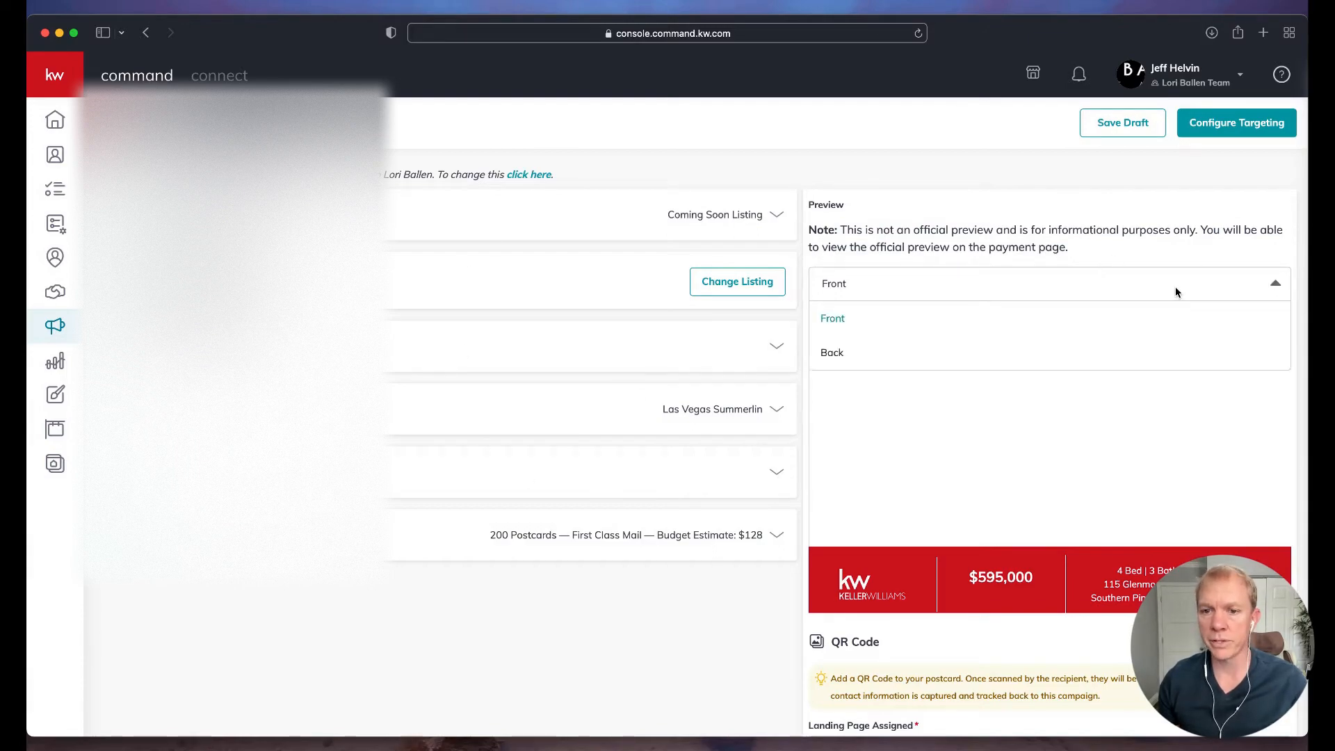
click(1026, 359)
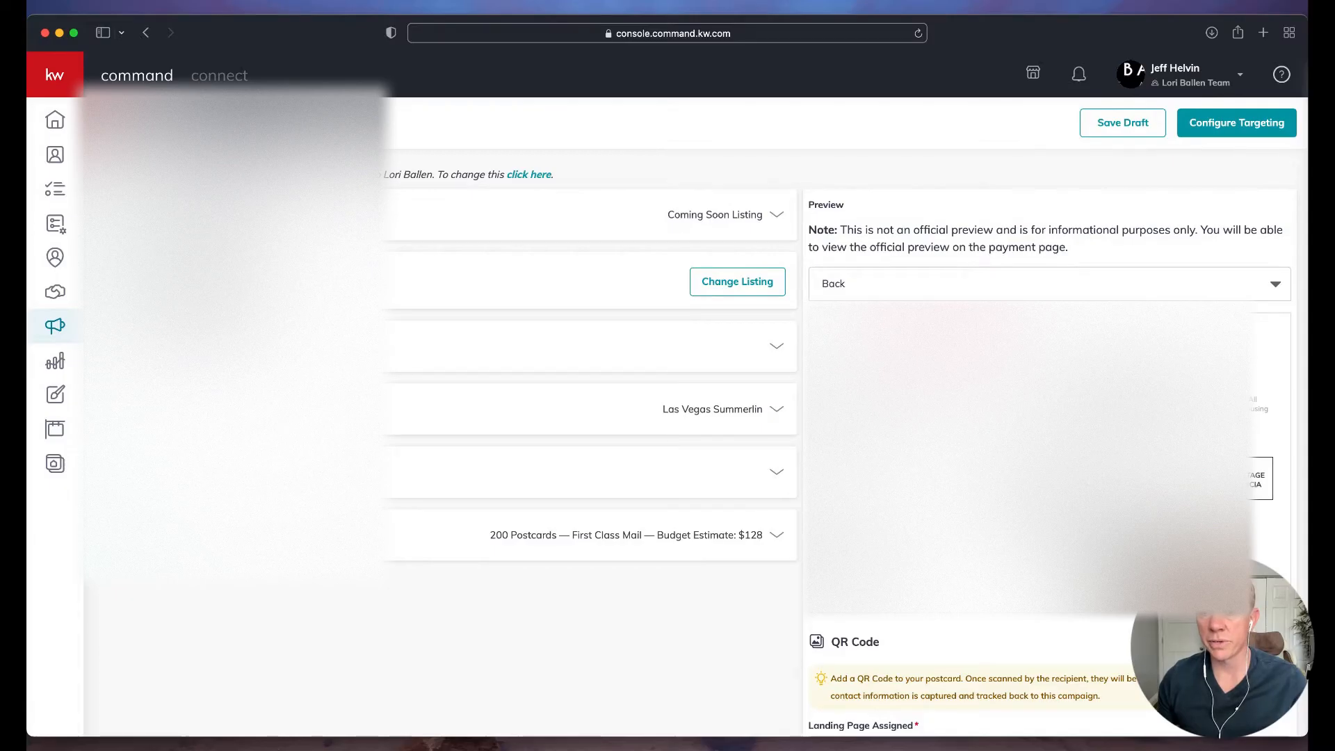
click(936, 285)
click(934, 322)
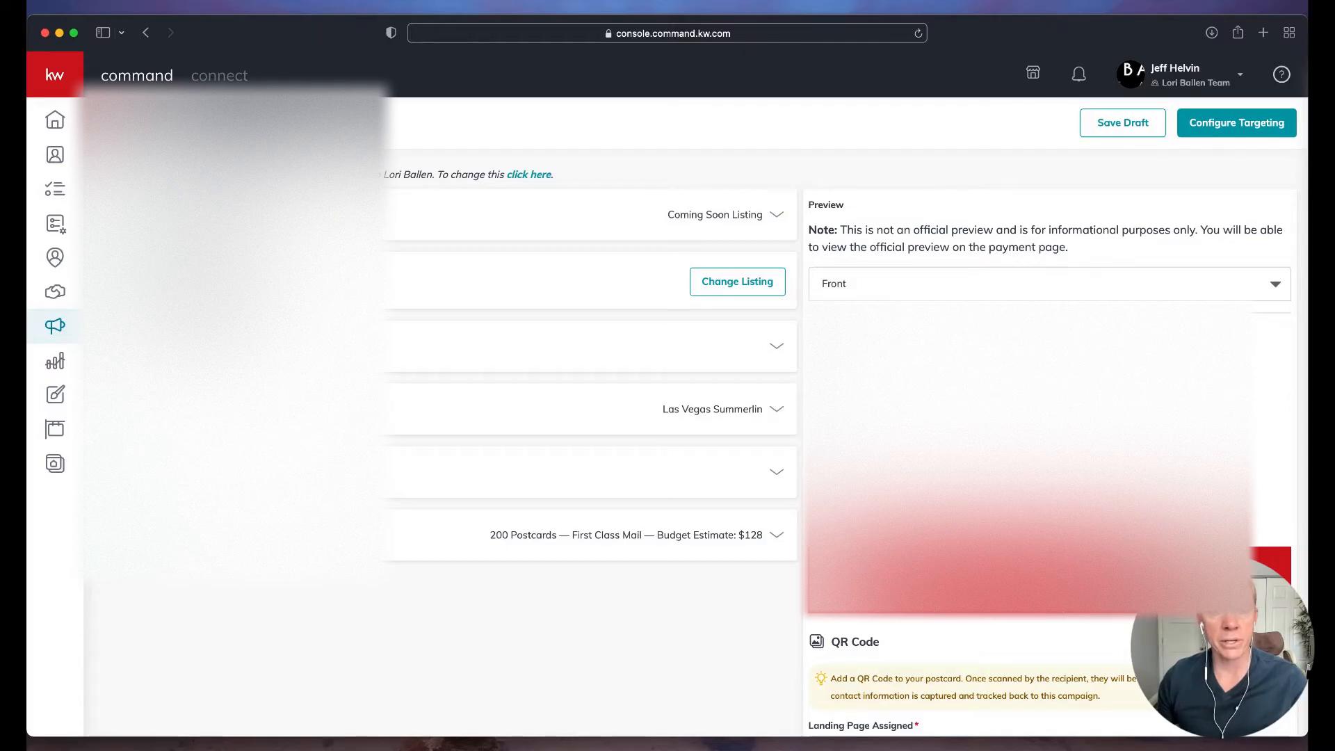
Expand the campaign's content settings and choose the 4 x 6 inches postcard
click(468, 347)
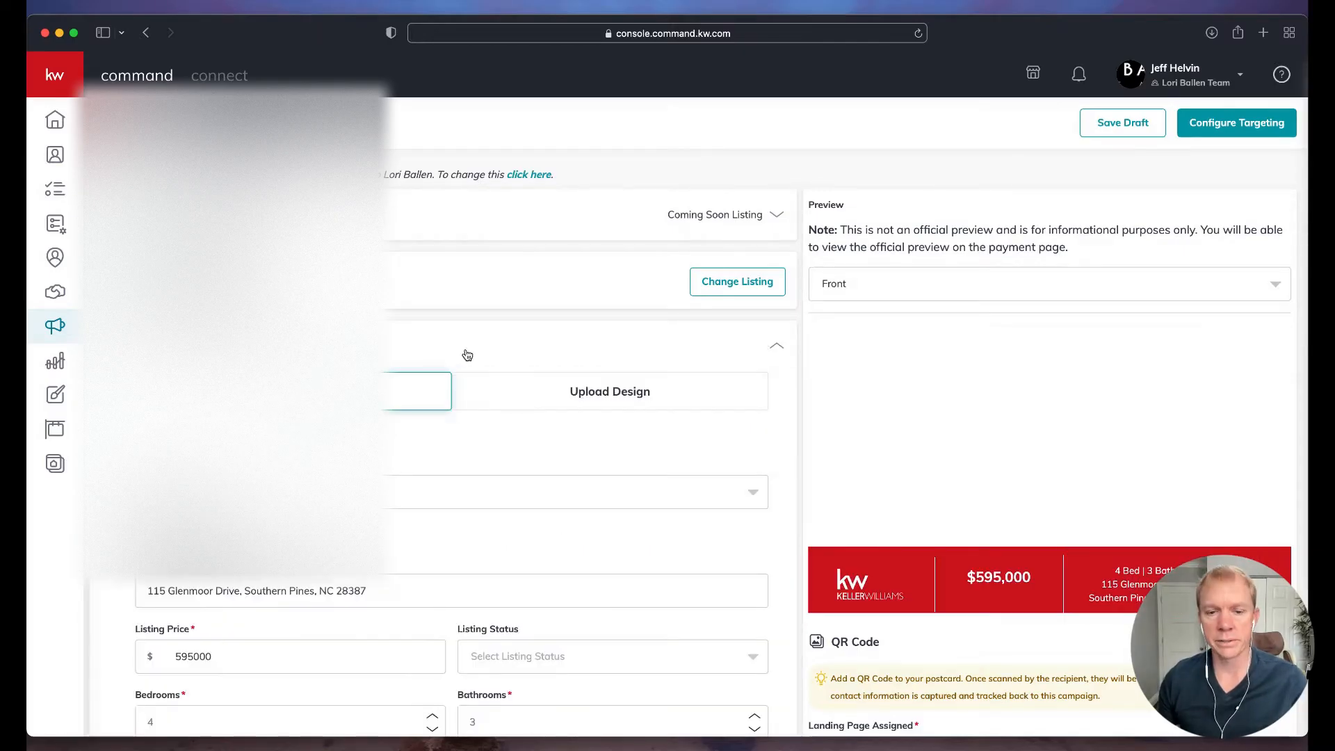
scroll(468, 354, down, 2)
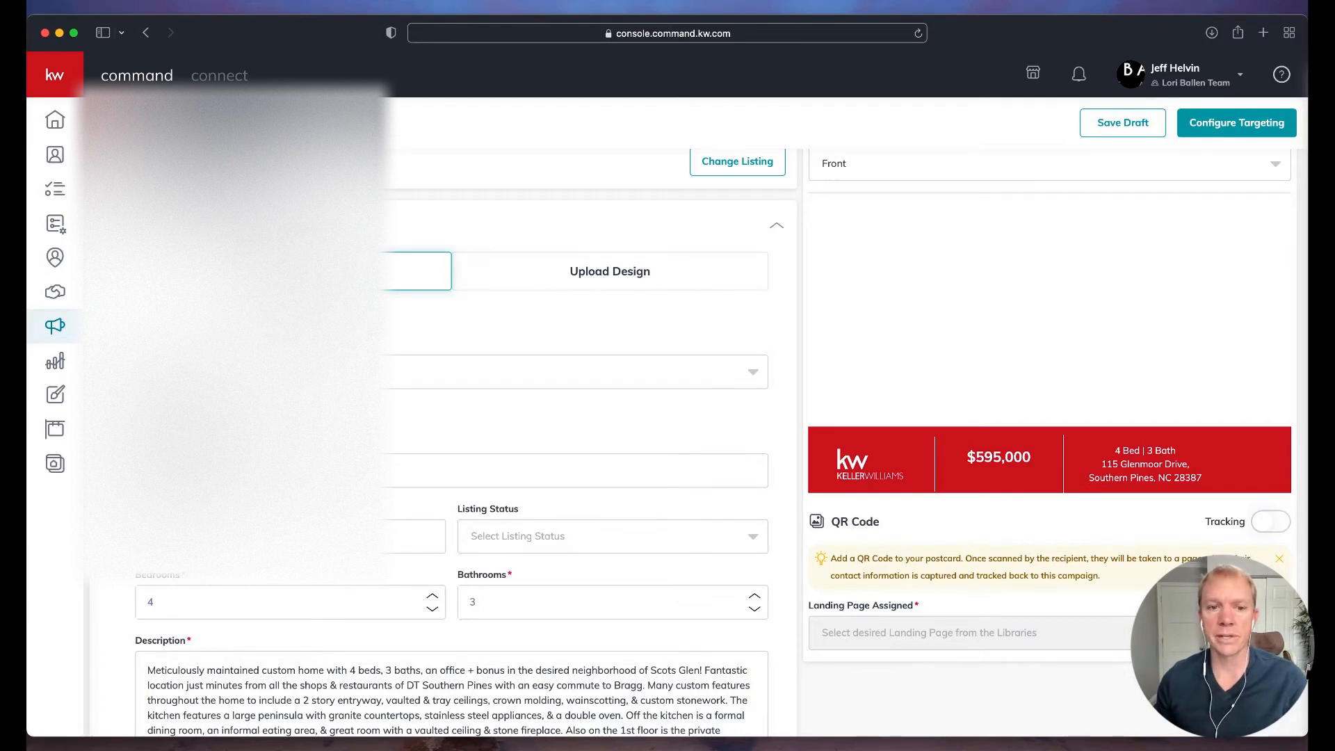
click(292, 372)
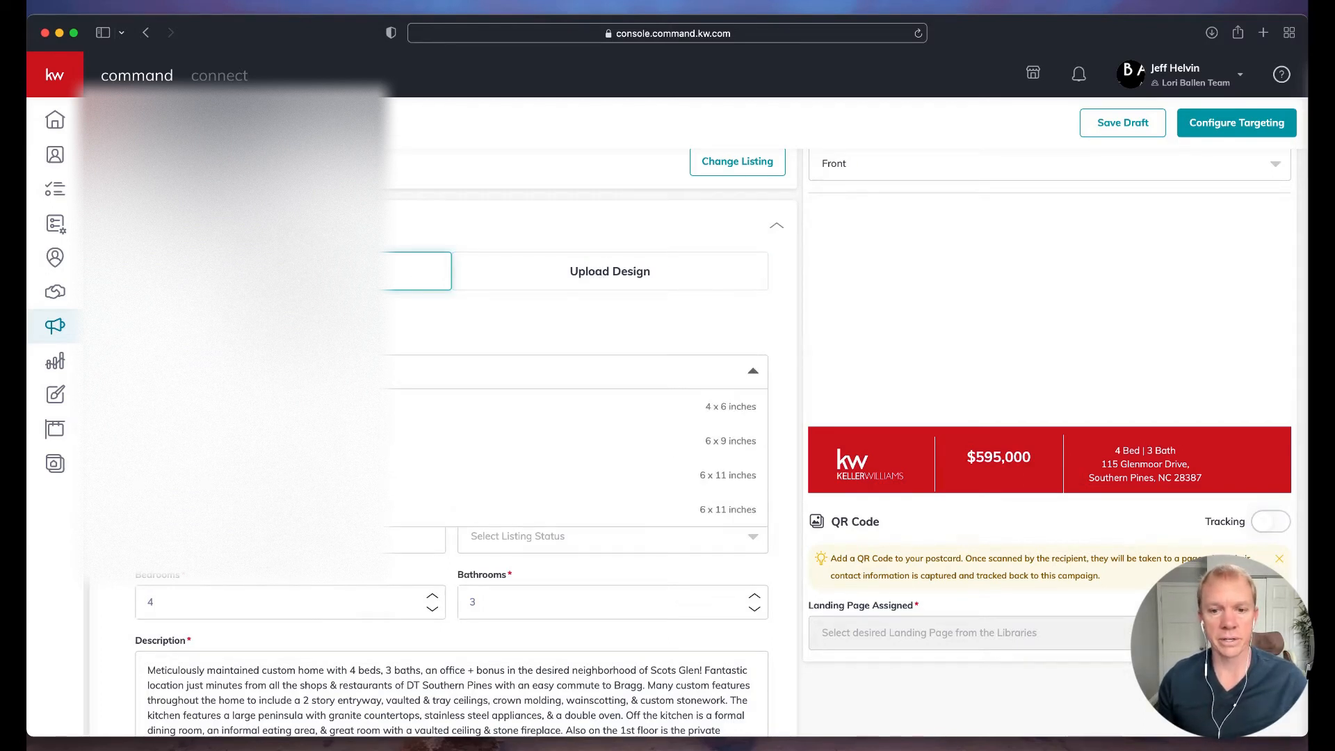
scroll(292, 372, down, 1)
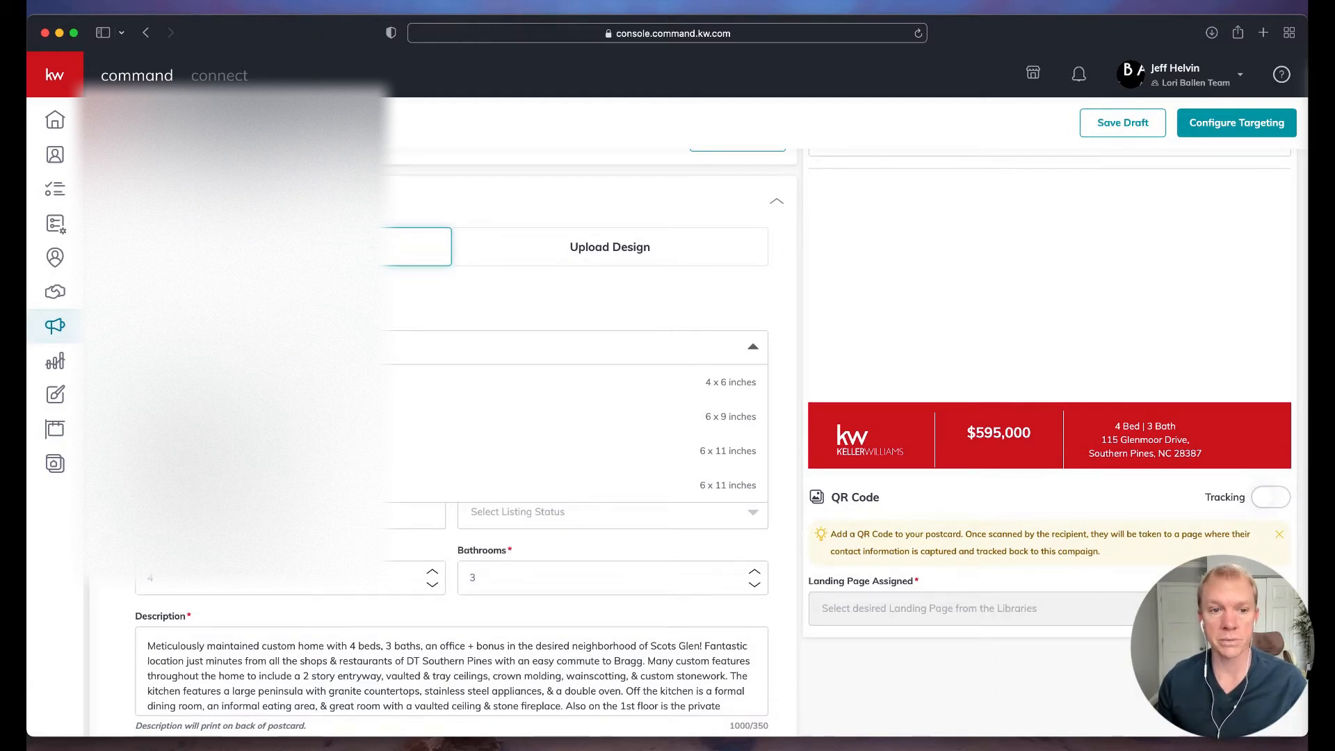
click(727, 383)
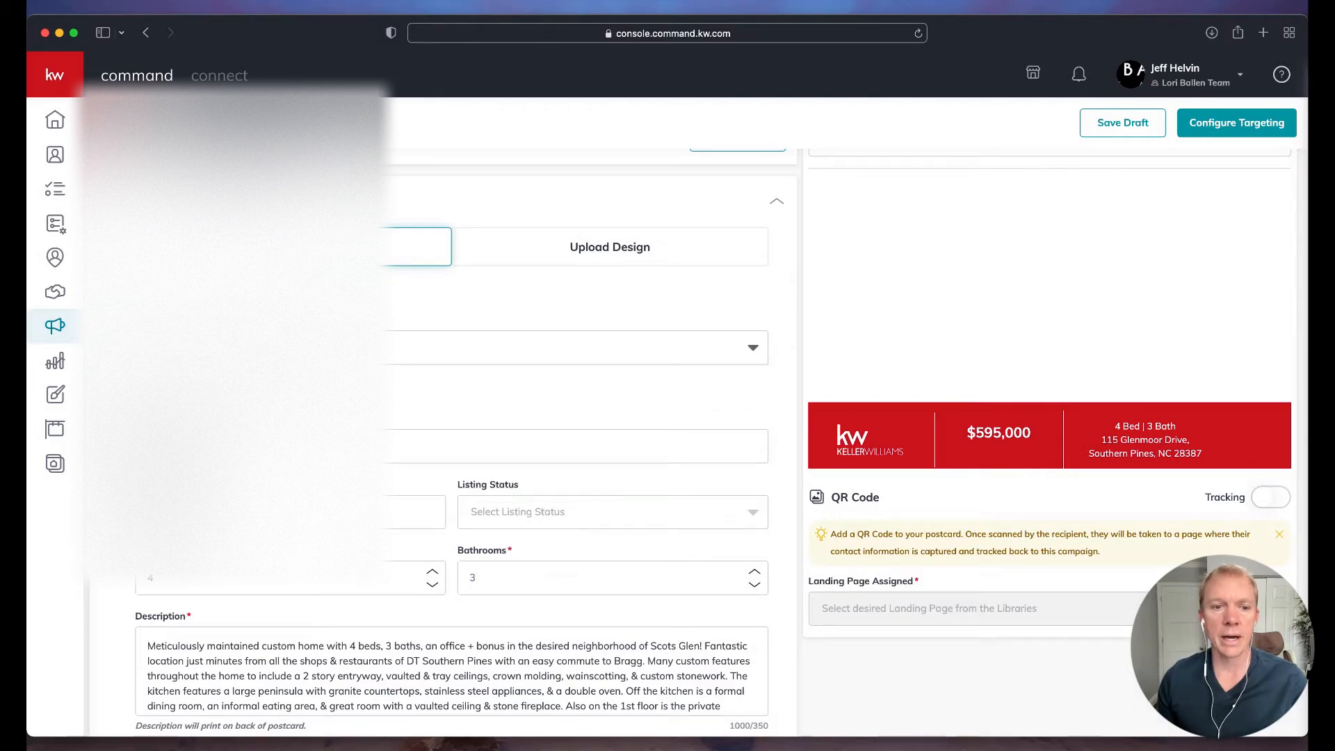
Set the postcard's listing status to COMING SOON
scroll(720, 416, down, 3)
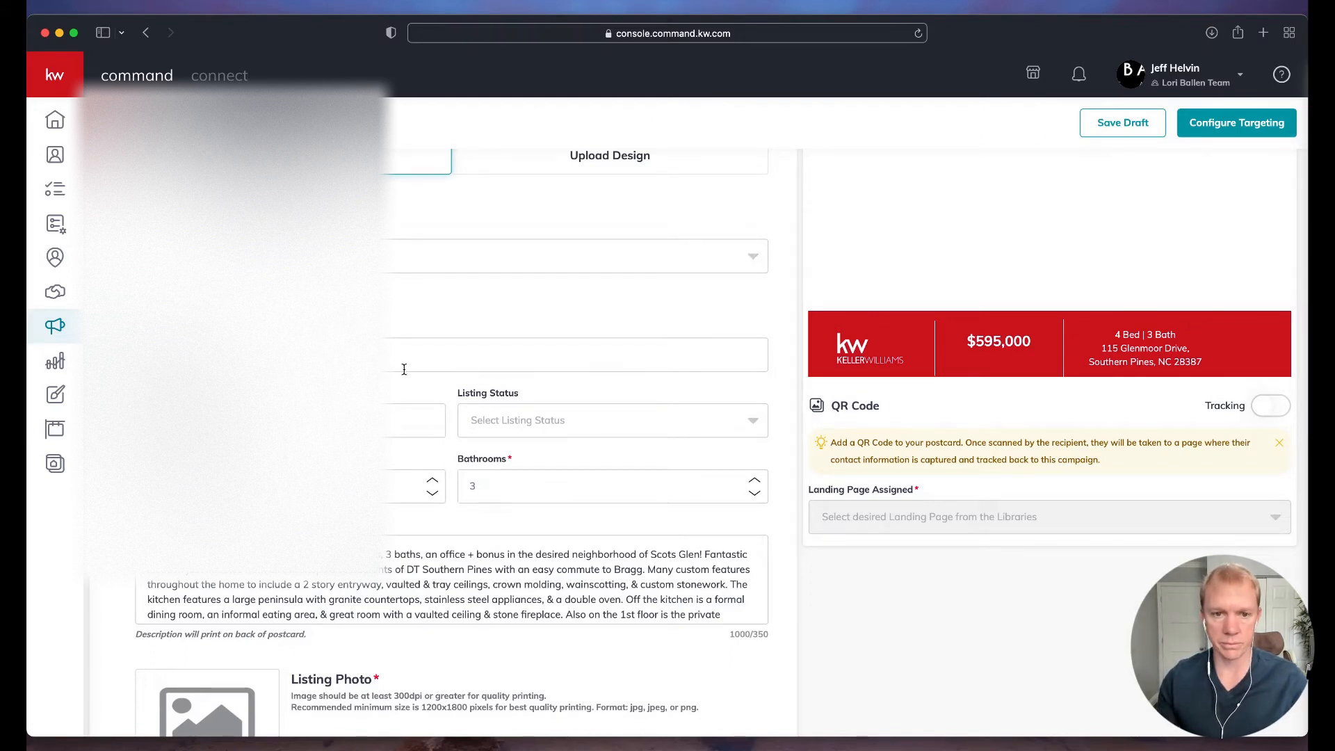
scroll(404, 369, up, 5)
scroll(494, 378, down, 6)
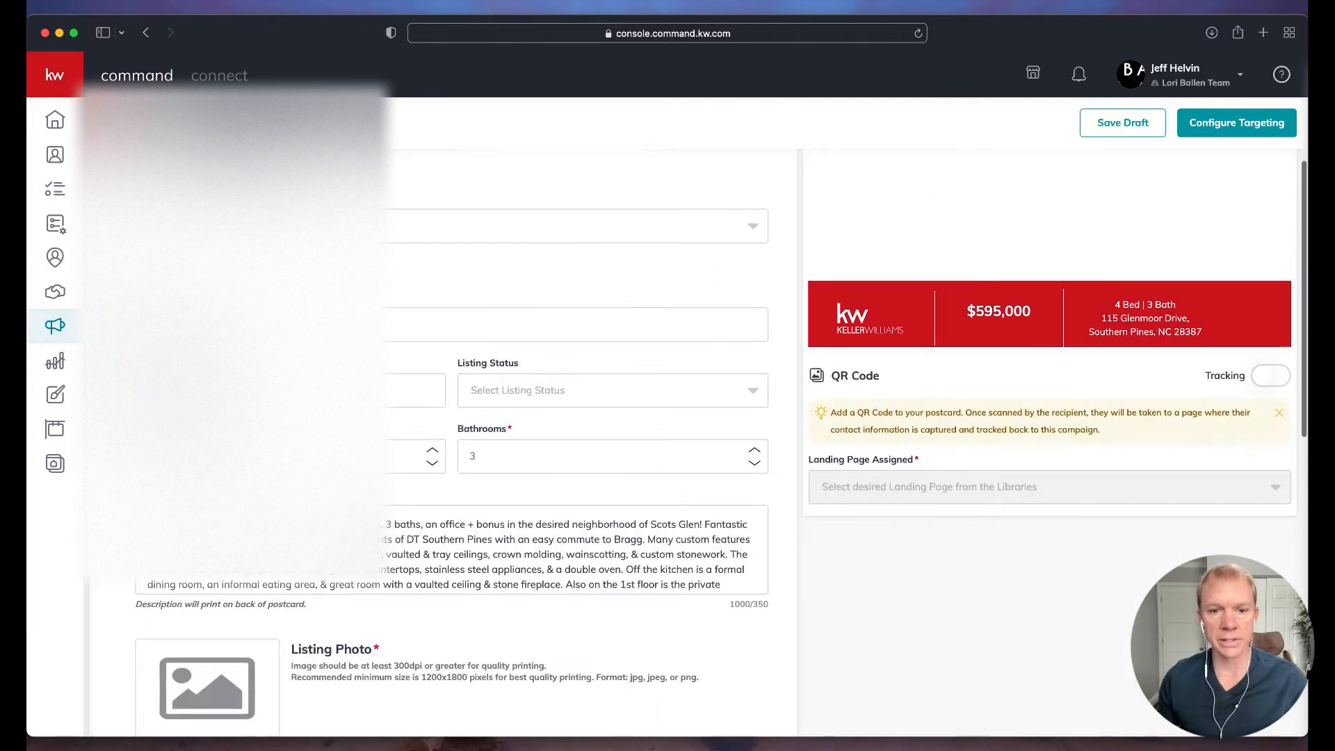
click(528, 391)
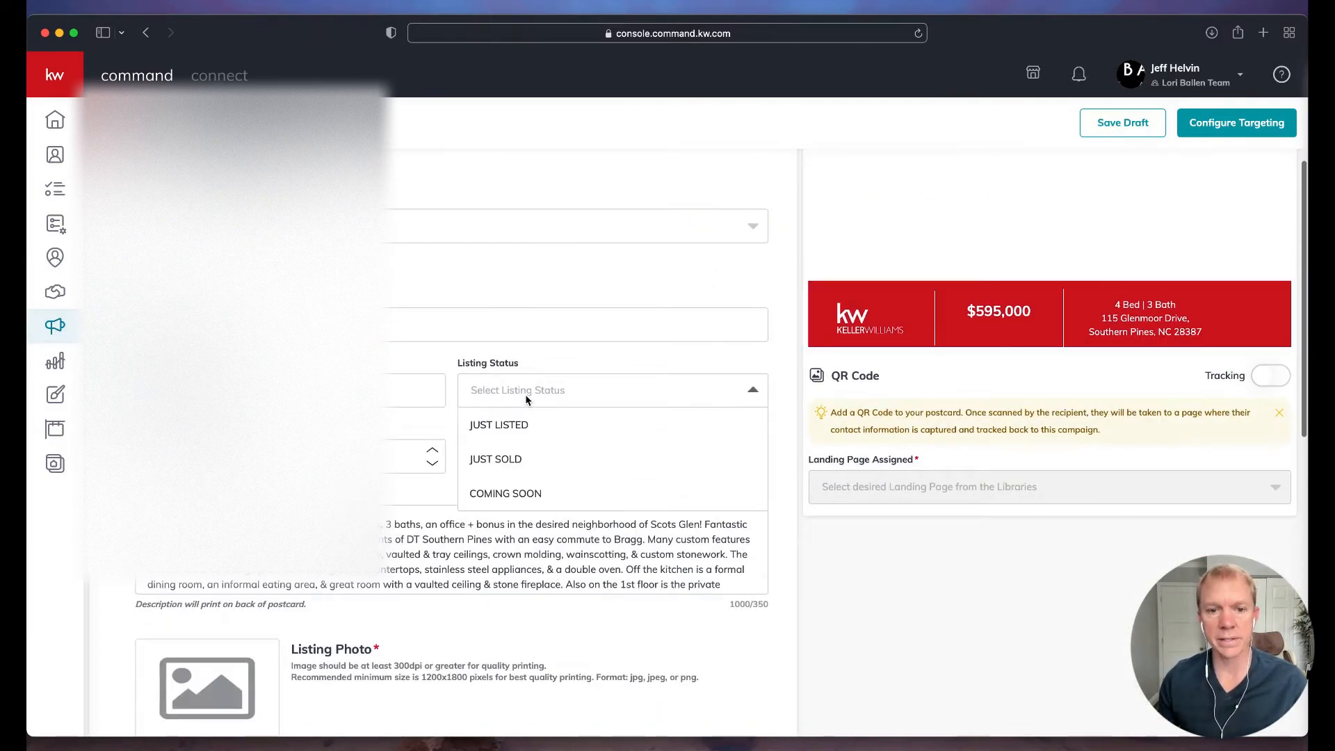
click(505, 492)
Shorten the listing description to fit the 350-character limit by deleting everything after "with an easy commute to Bragg."
scroll(449, 366, down, 3)
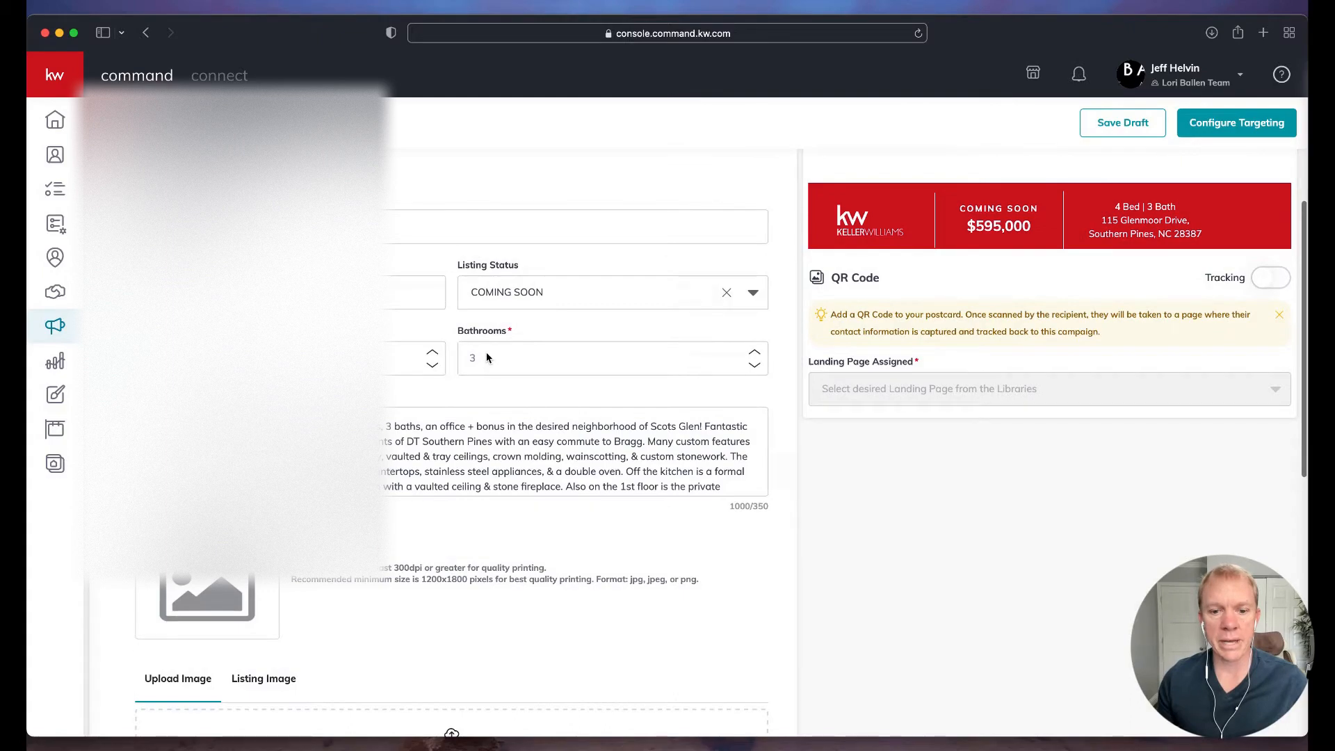
scroll(422, 364, down, 2)
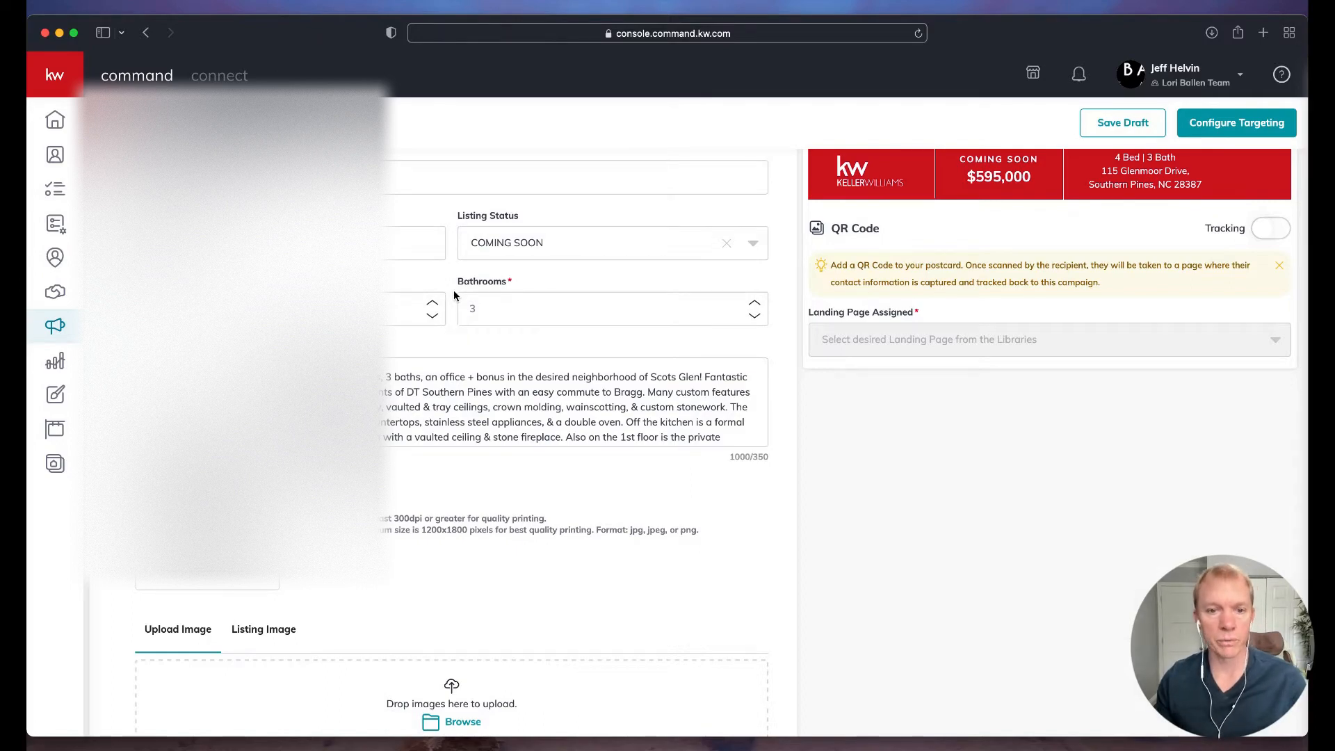
scroll(462, 302, down, 1)
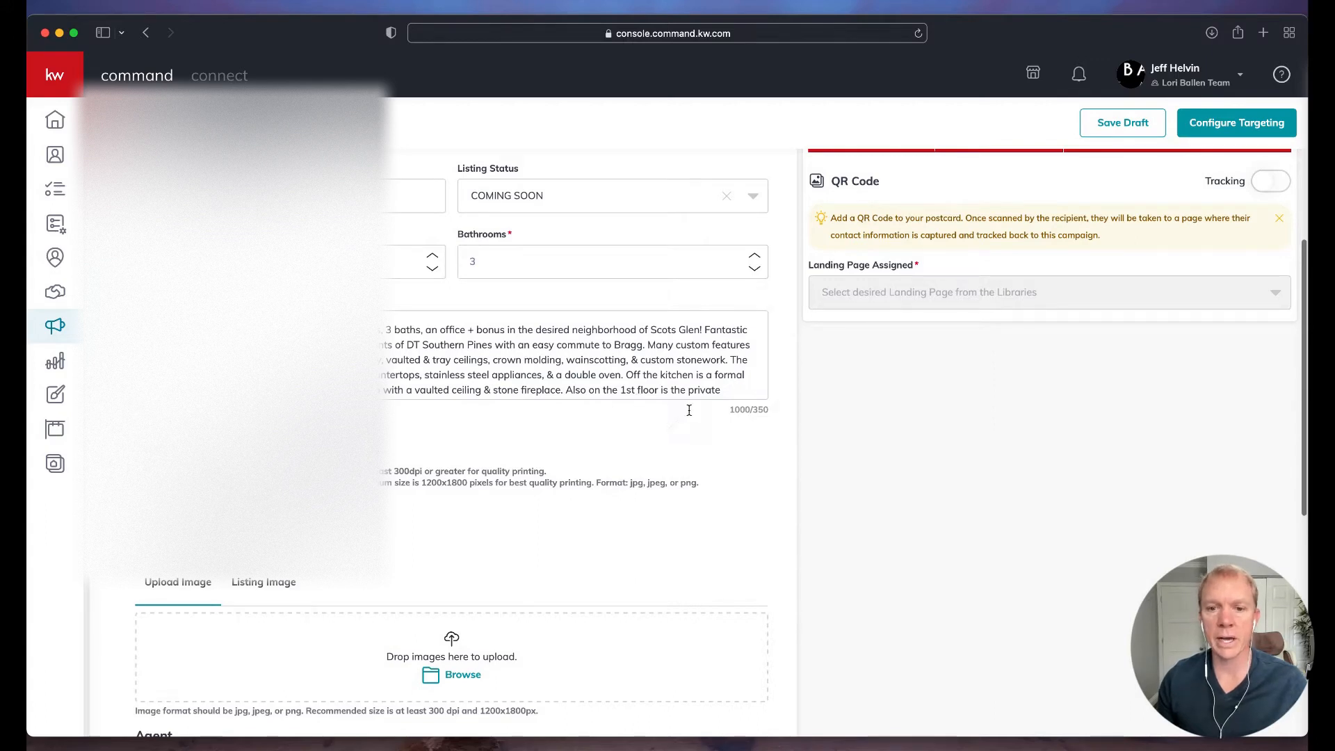
drag(727, 410, 763, 411)
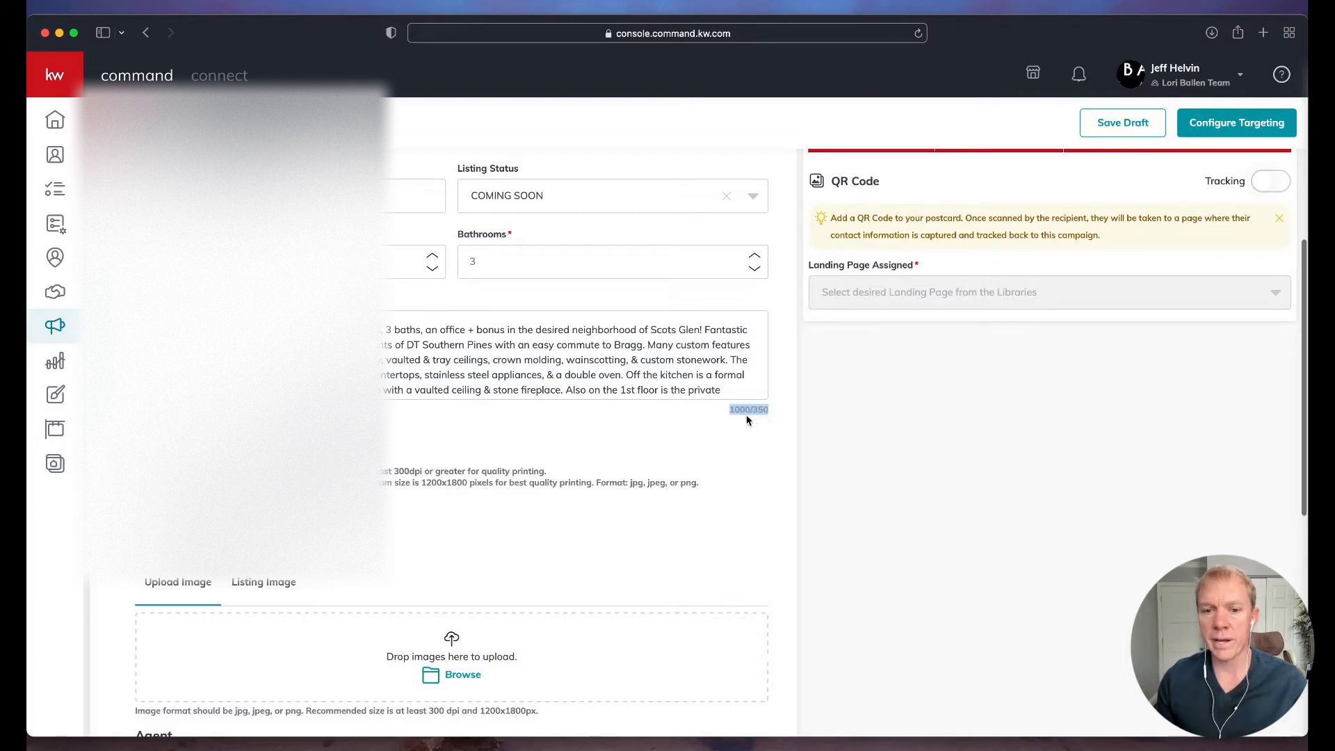
scroll(556, 492, down, 1)
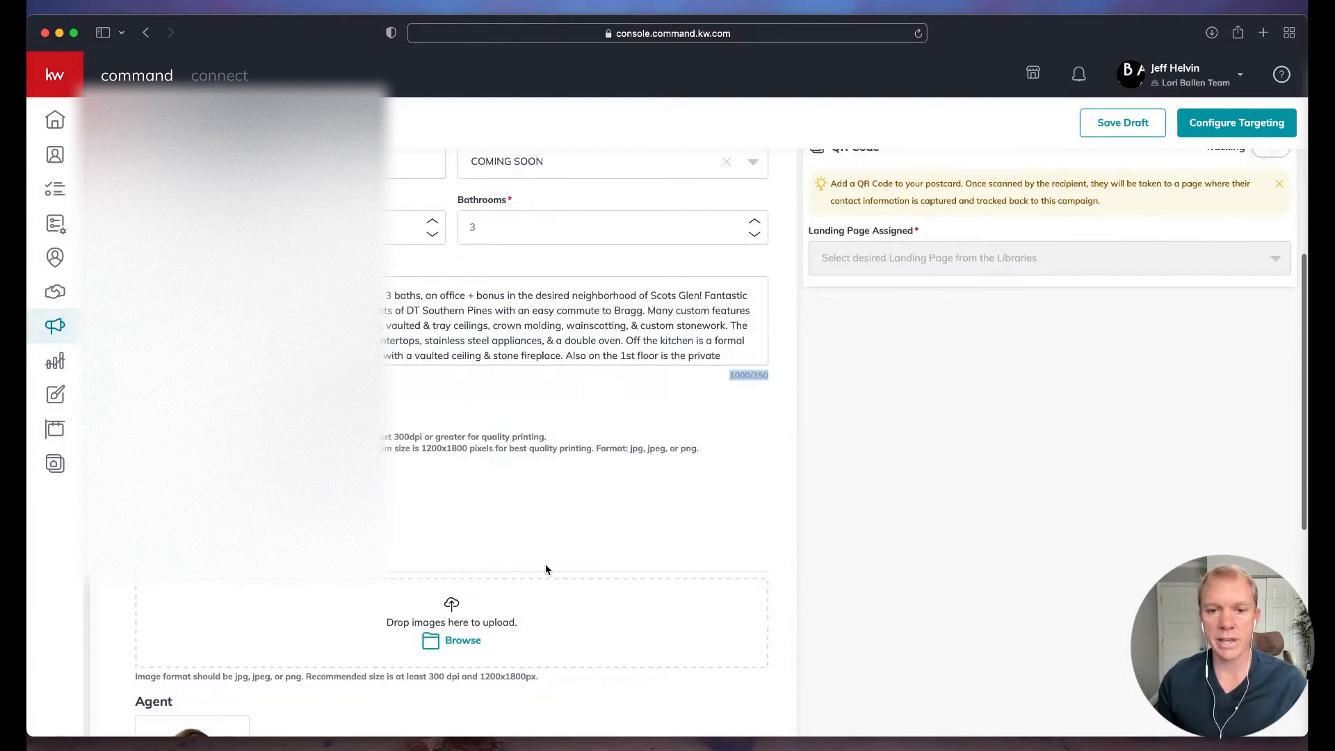
scroll(488, 393, up, 3)
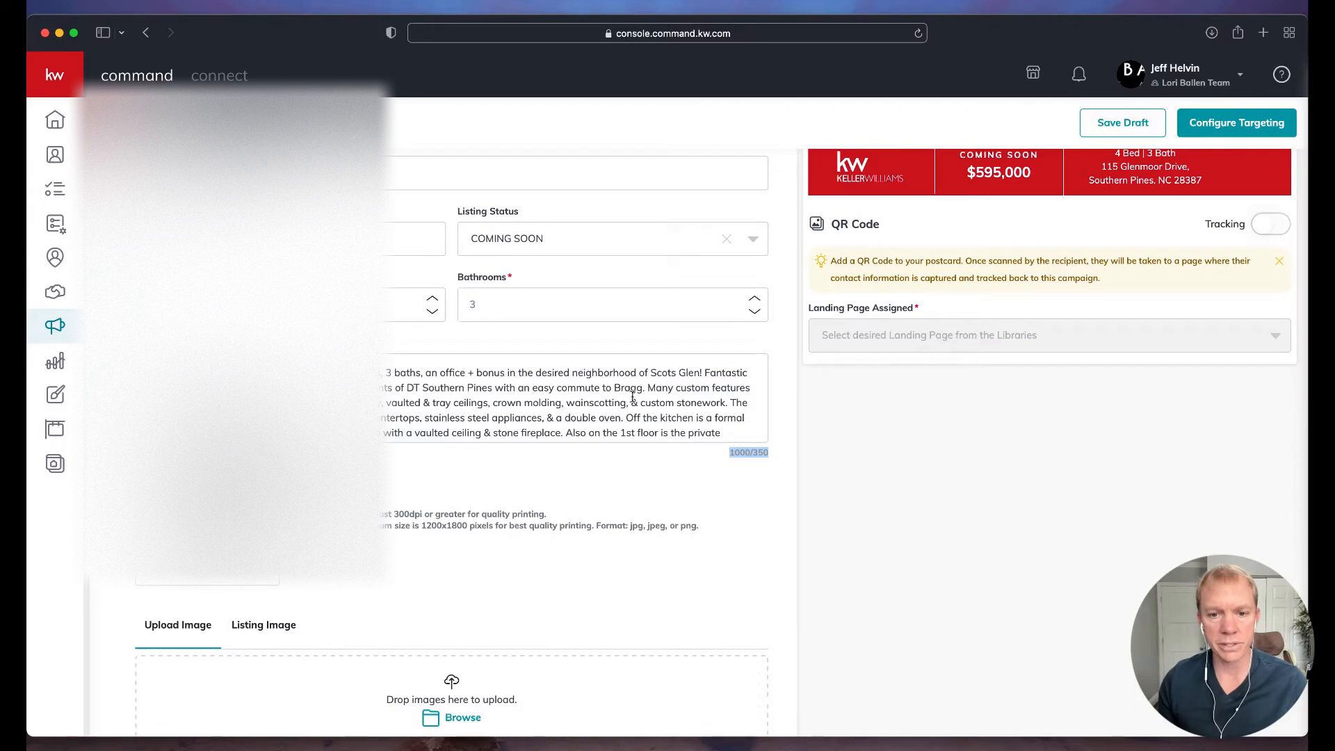
drag(648, 387, 651, 449)
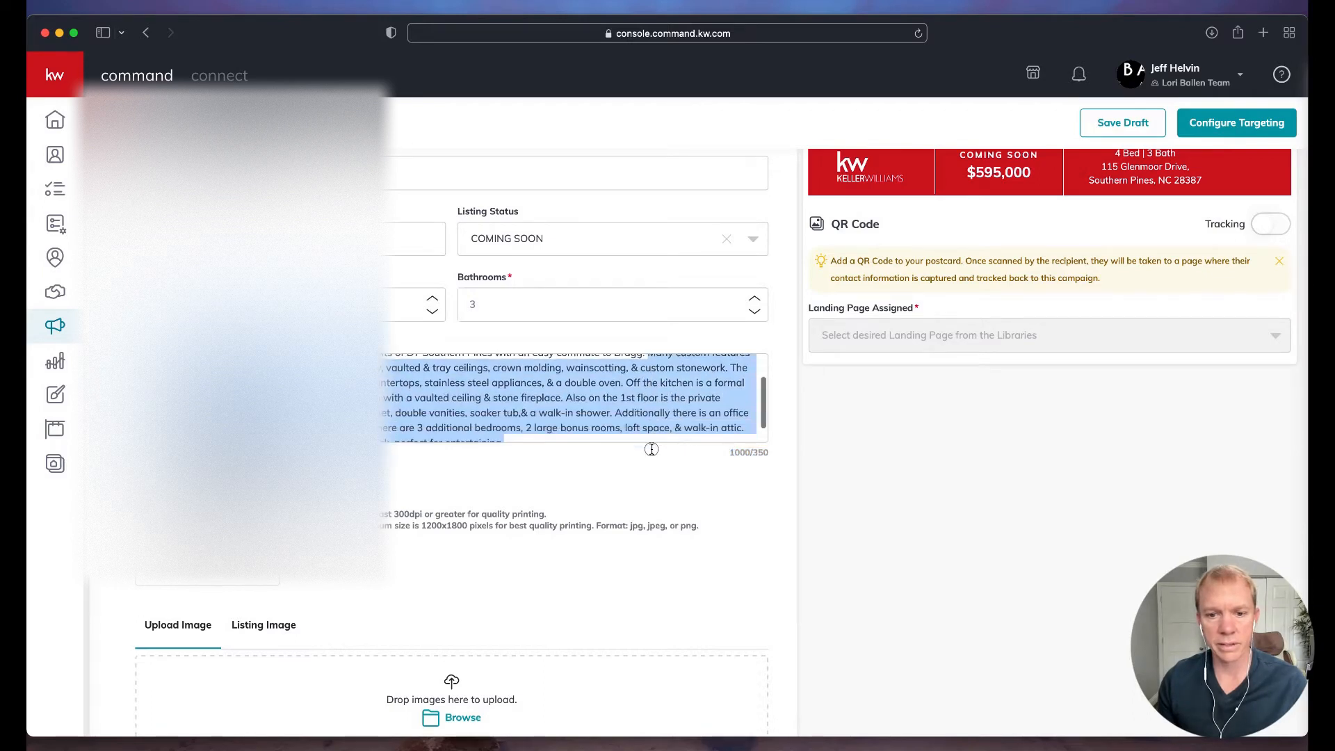
key(BackSpace)
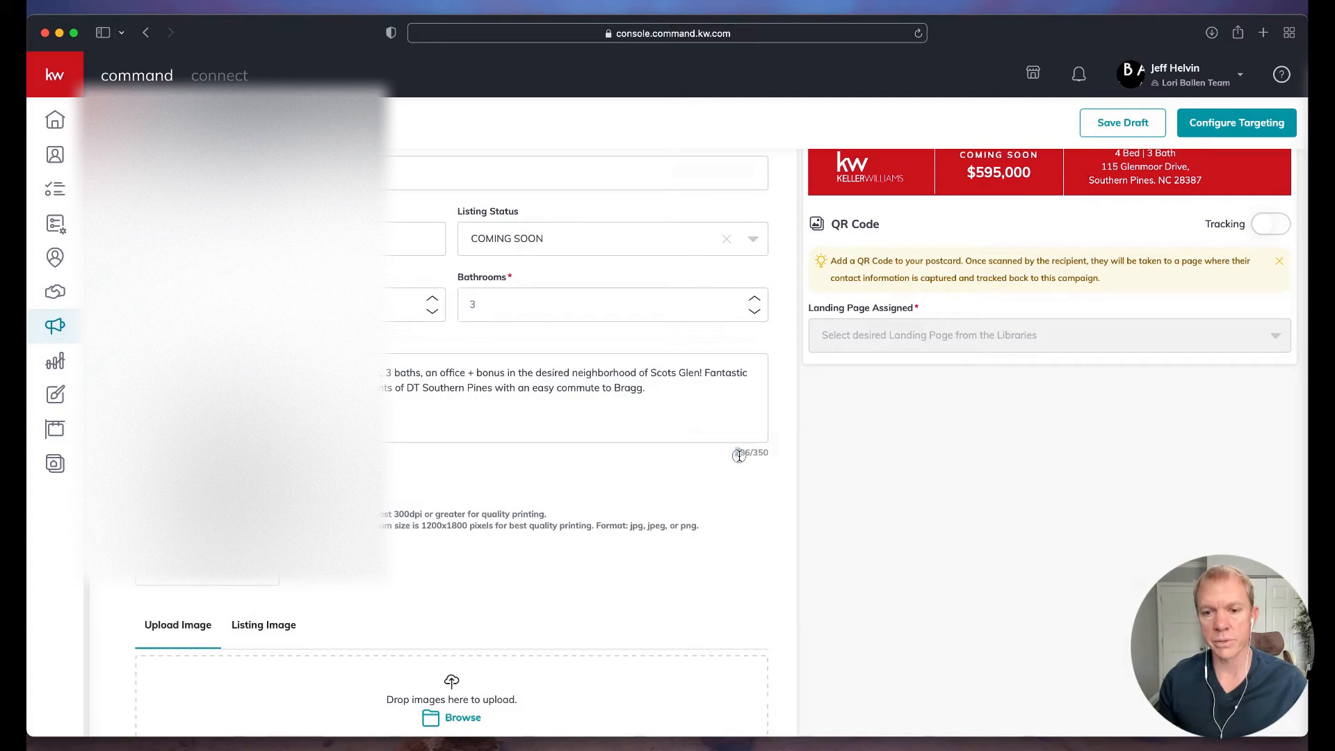
drag(739, 456, 762, 453)
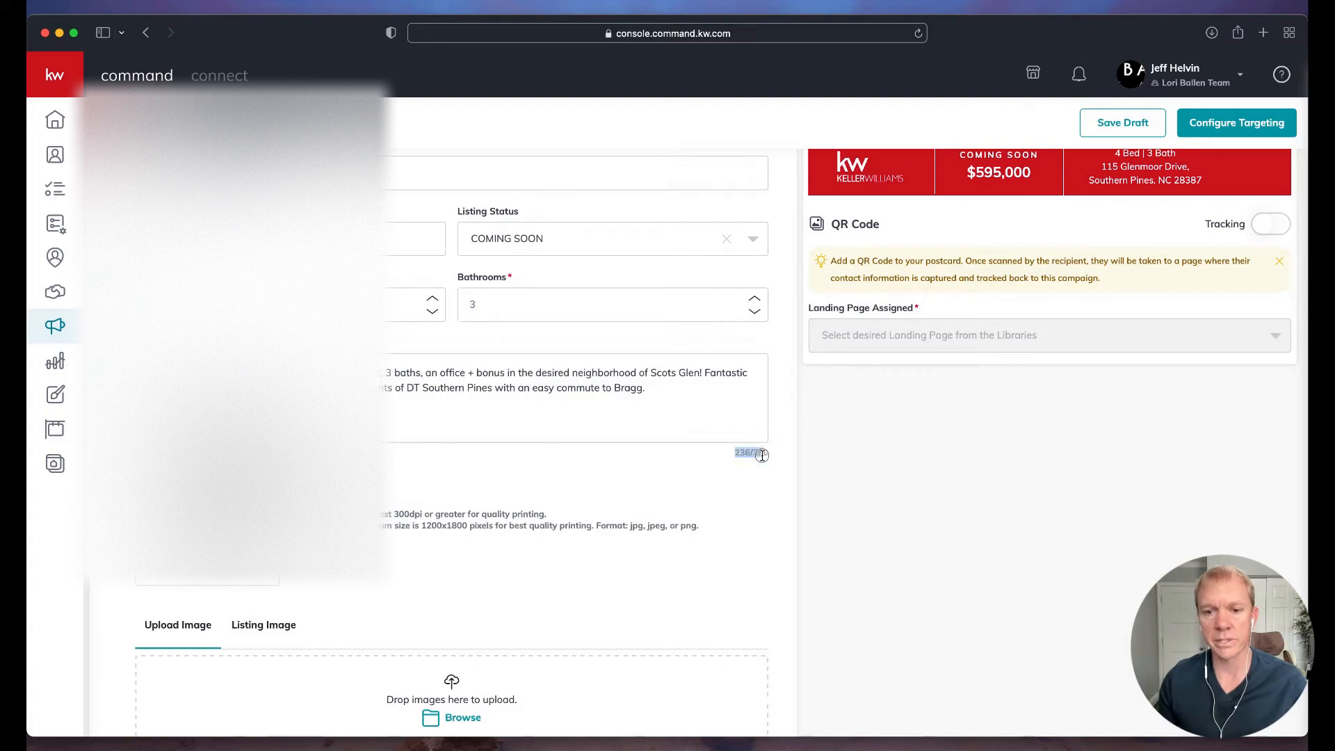
Choose the first listing image, the brick house's front exterior, as the postcard's listing photo
click(473, 406)
scroll(410, 349, down, 5)
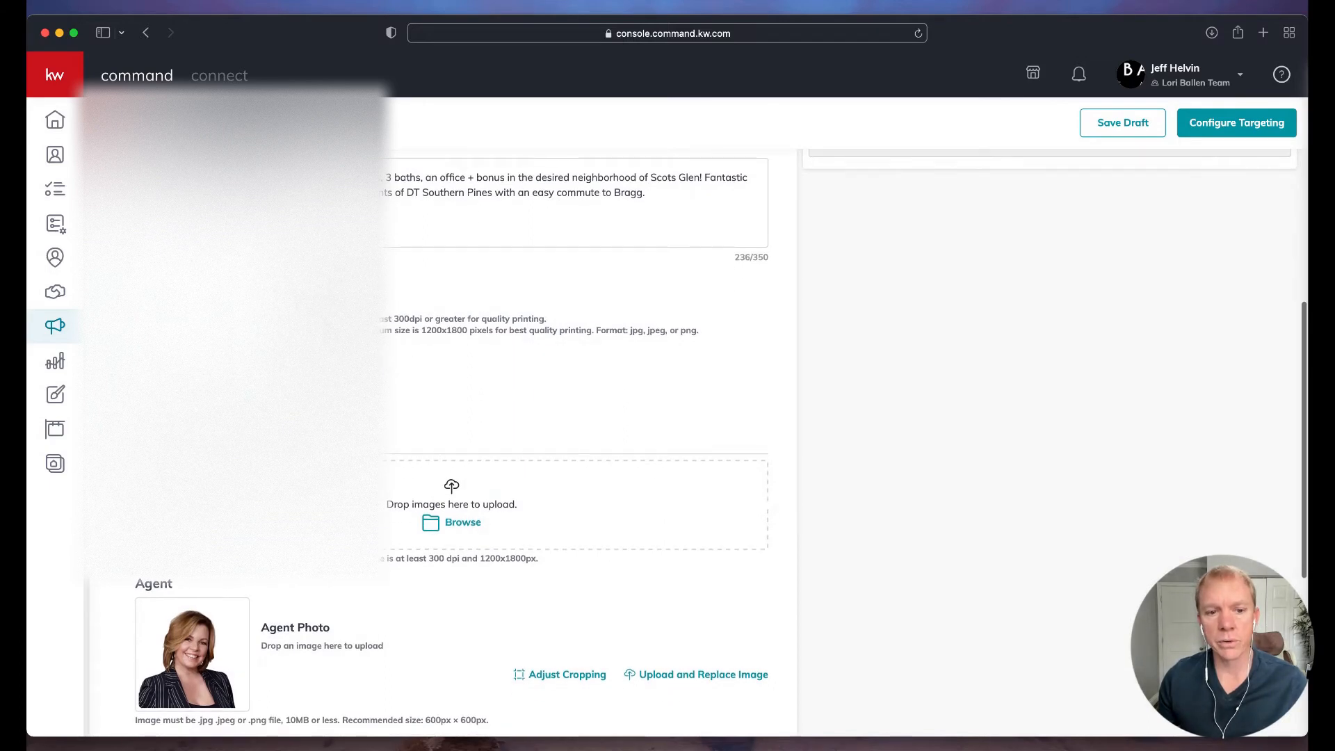
scroll(552, 490, down, 2)
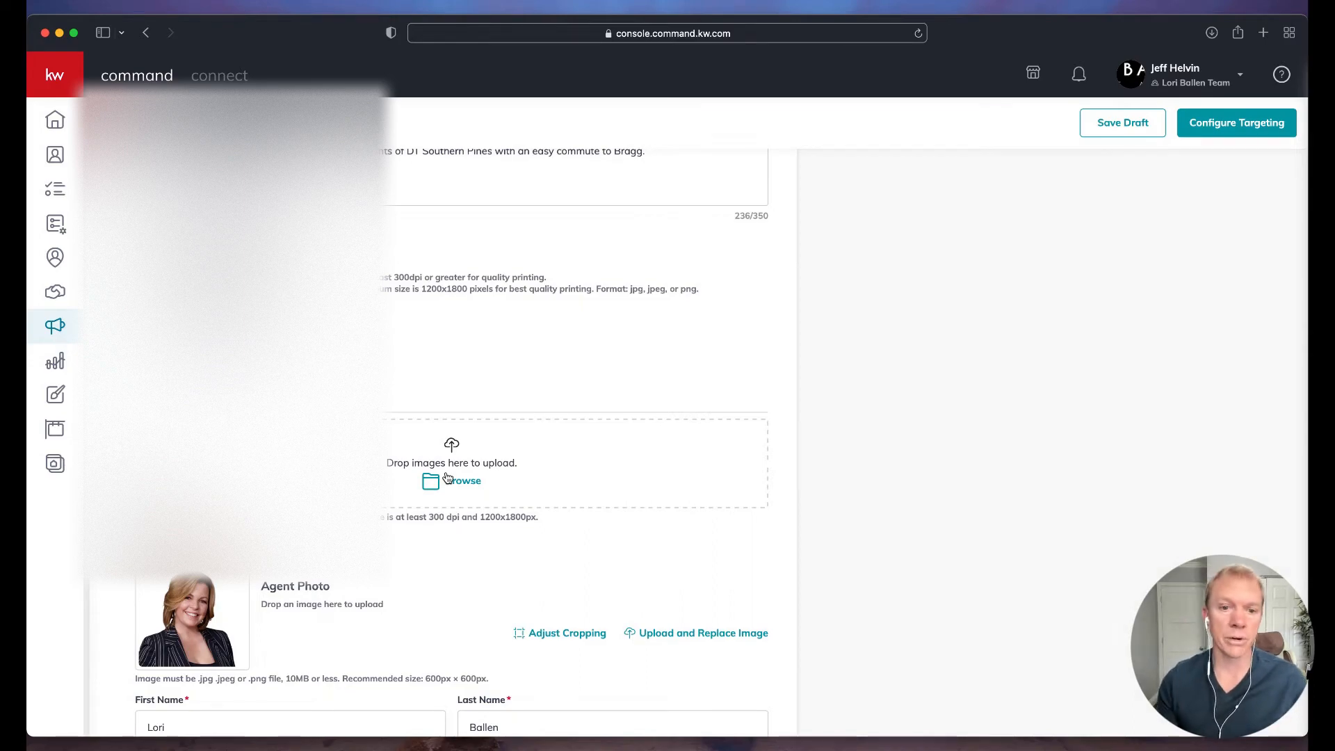
scroll(447, 477, up, 10)
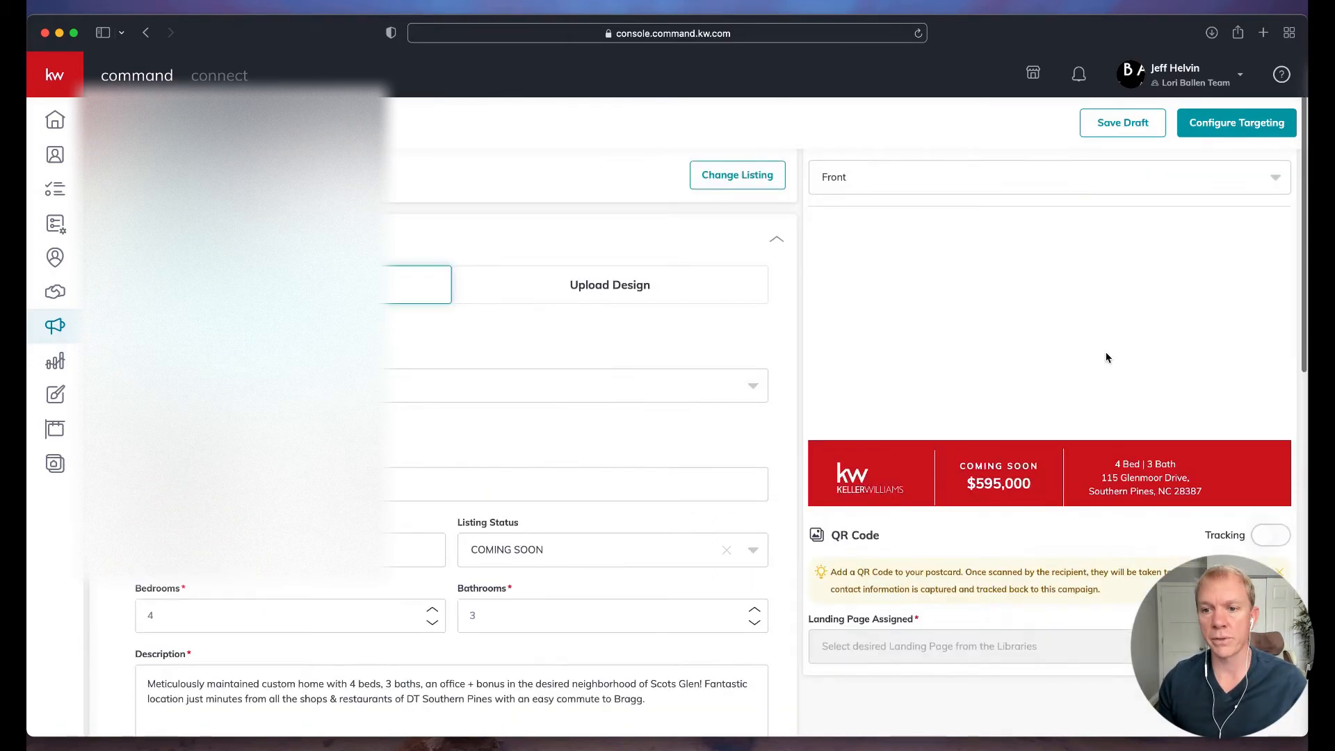
scroll(553, 476, down, 6)
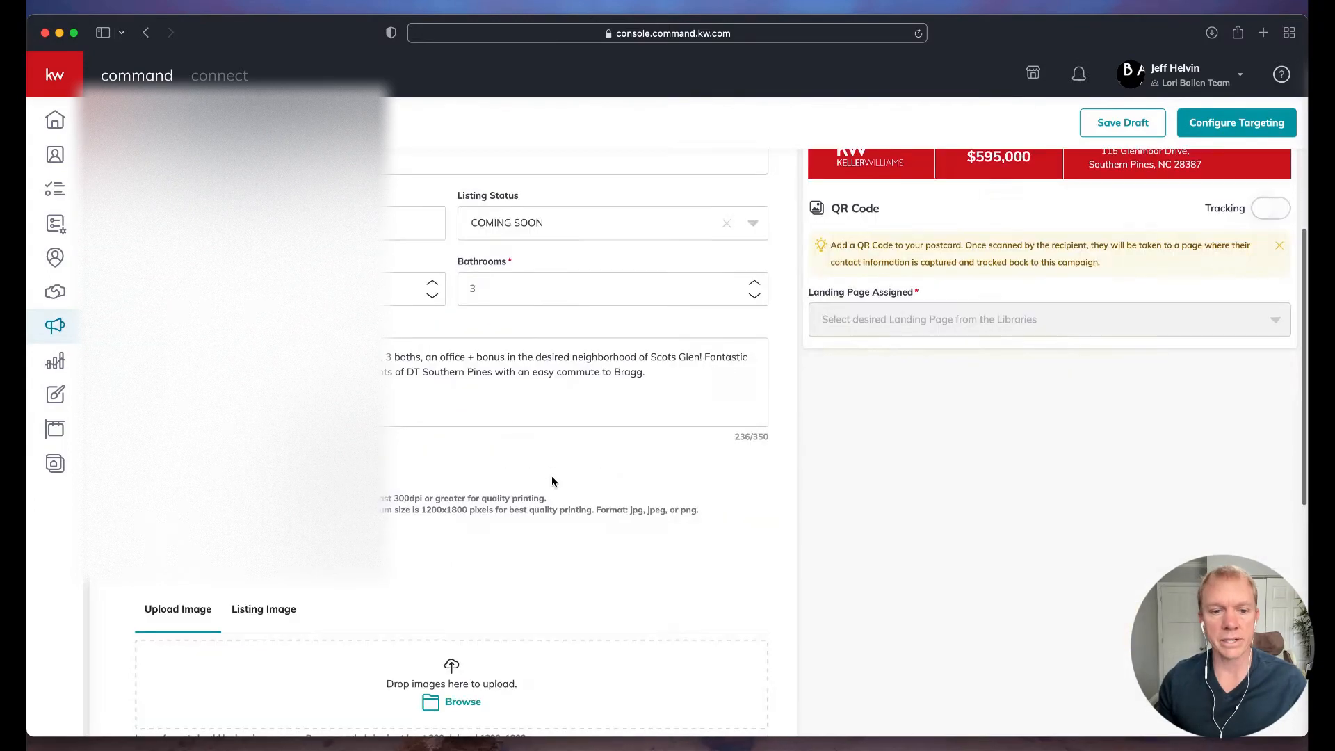
scroll(519, 523, down, 5)
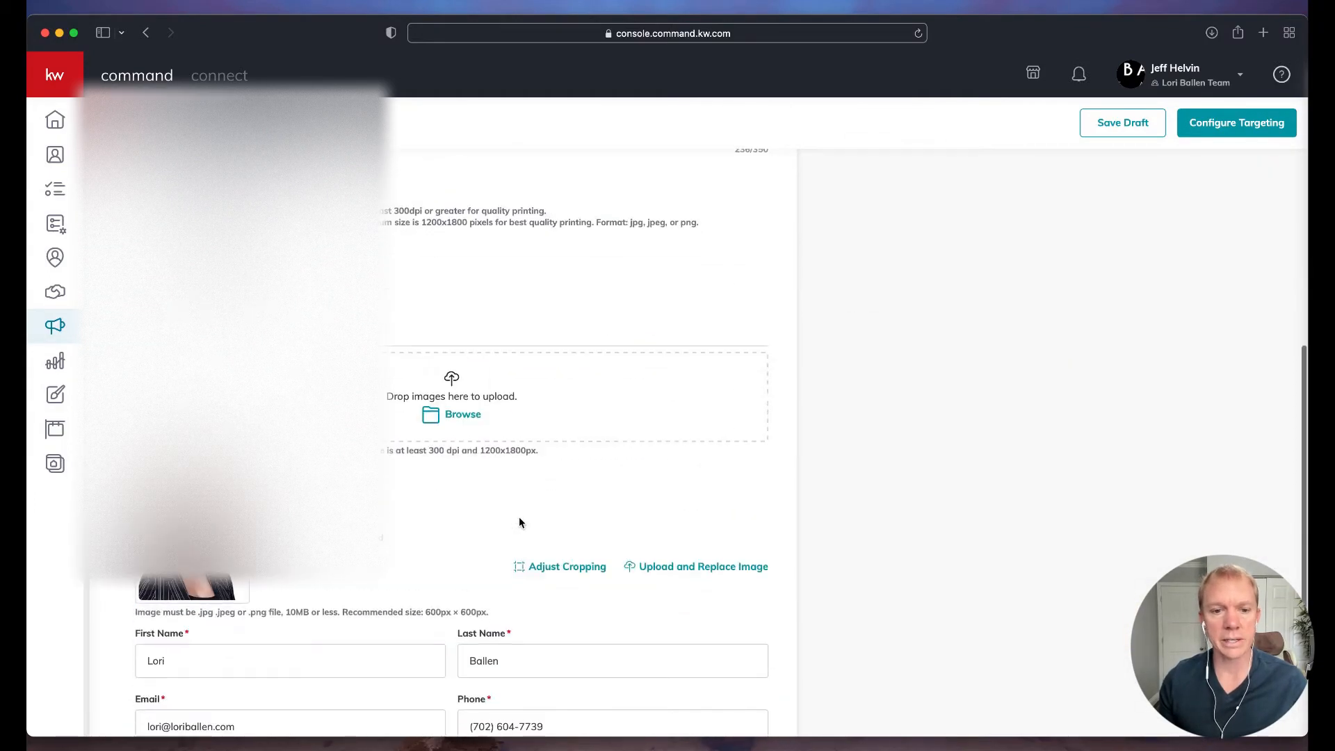
click(233, 377)
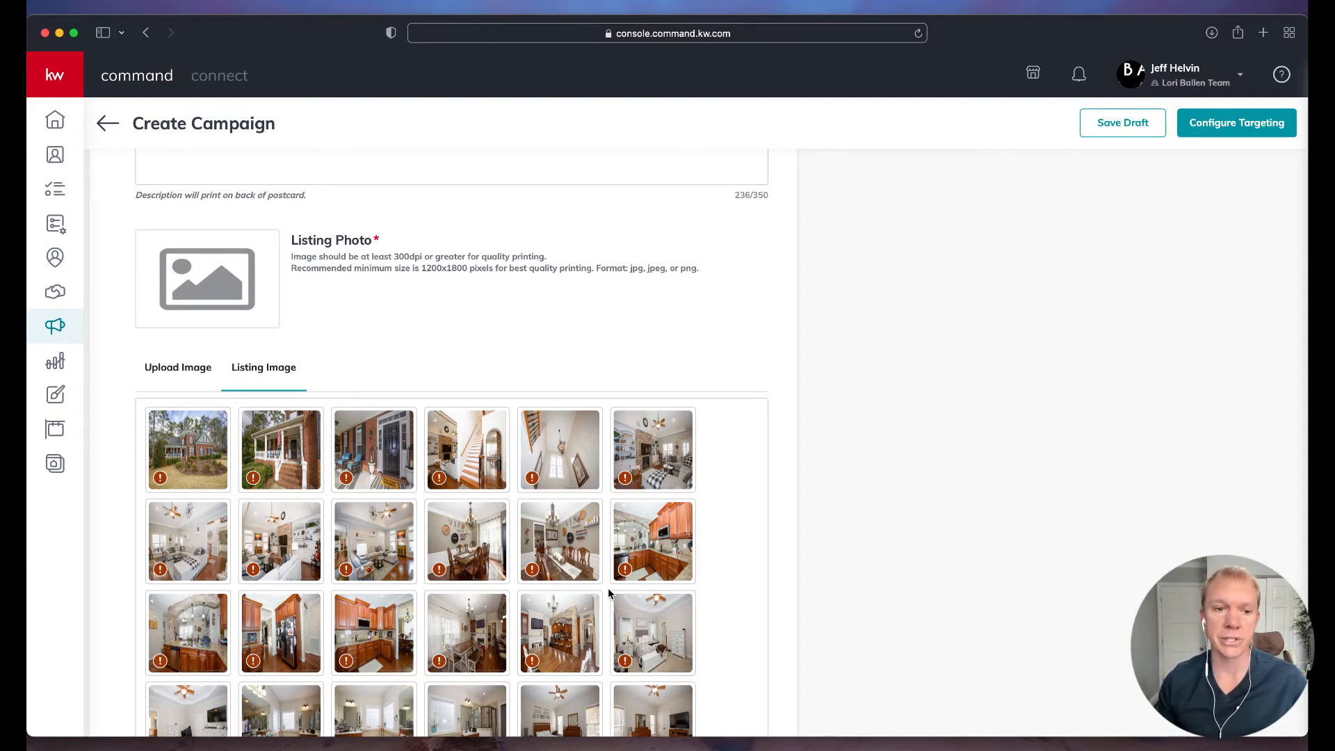
click(192, 460)
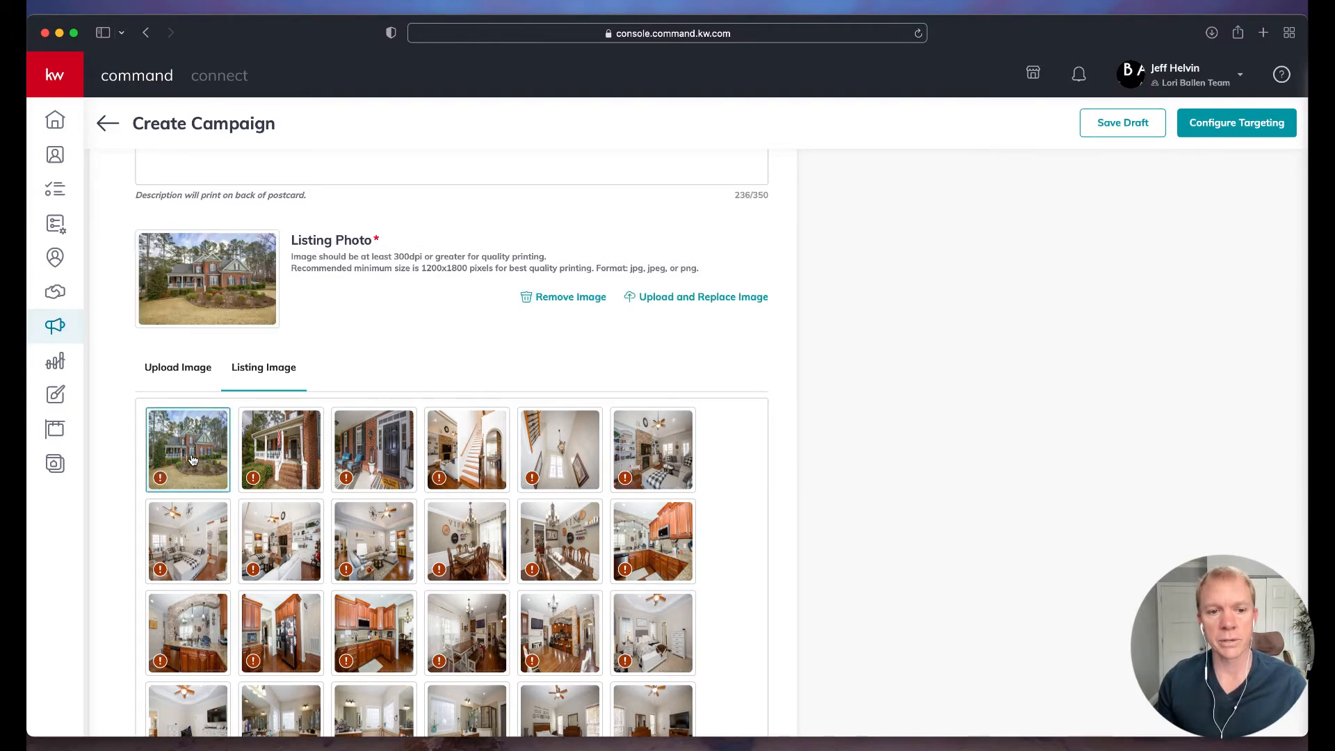
Check the new listing photo on the postcard's front, view the back, and return the preview to the front
scroll(766, 399, up, 10)
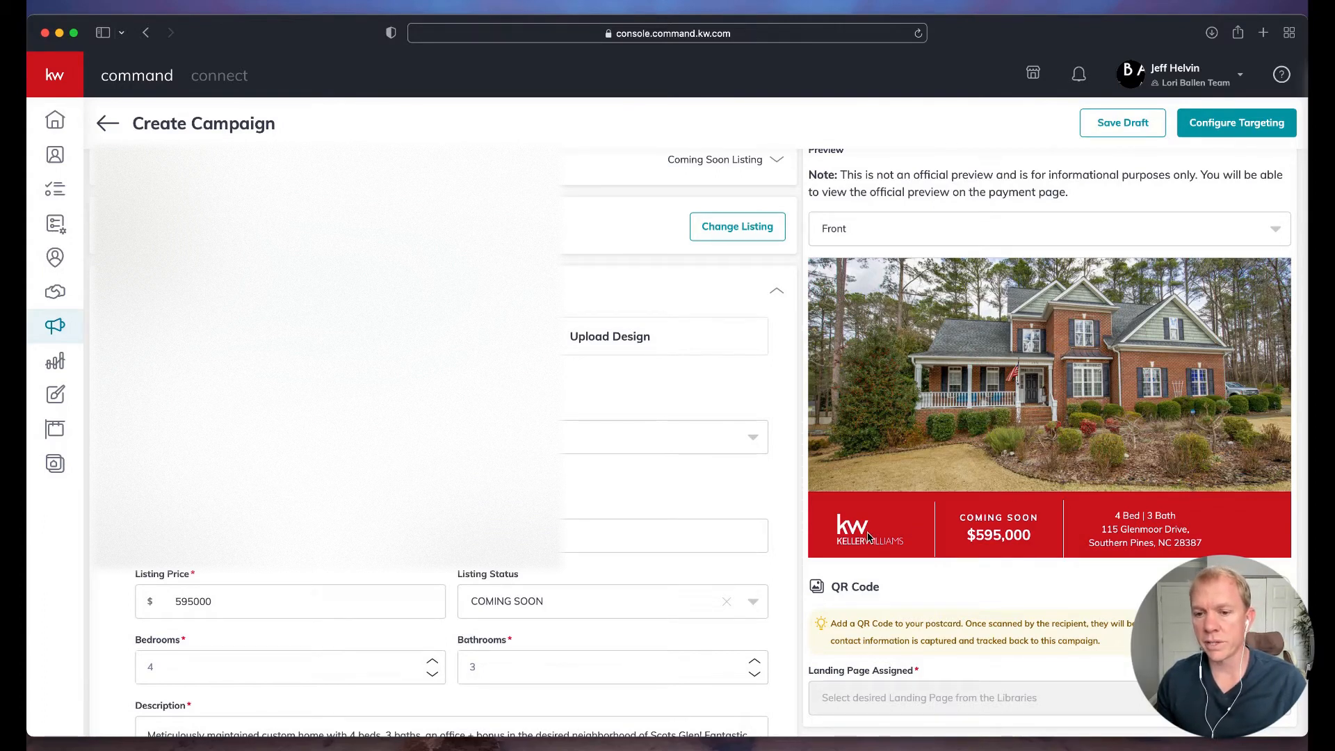
scroll(1149, 534, up, 1)
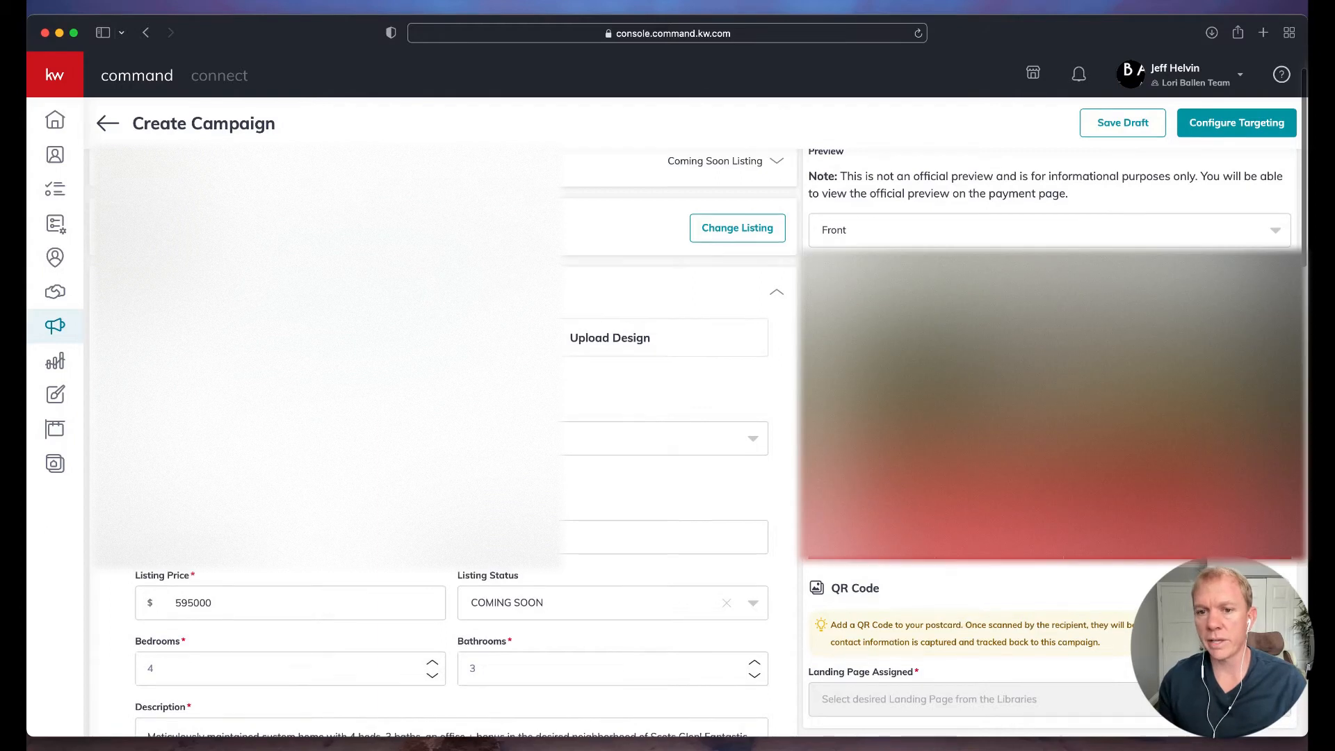
click(935, 240)
click(931, 296)
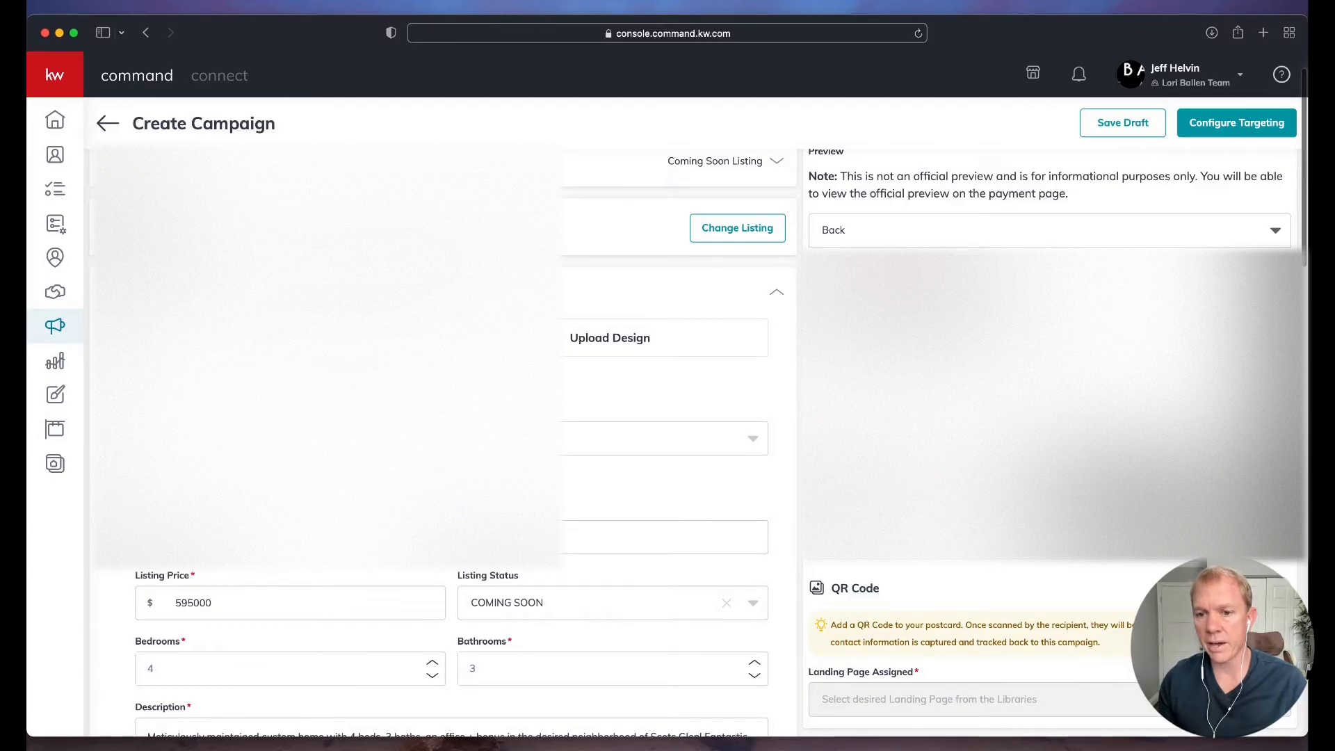
scroll(667, 417, down, 1)
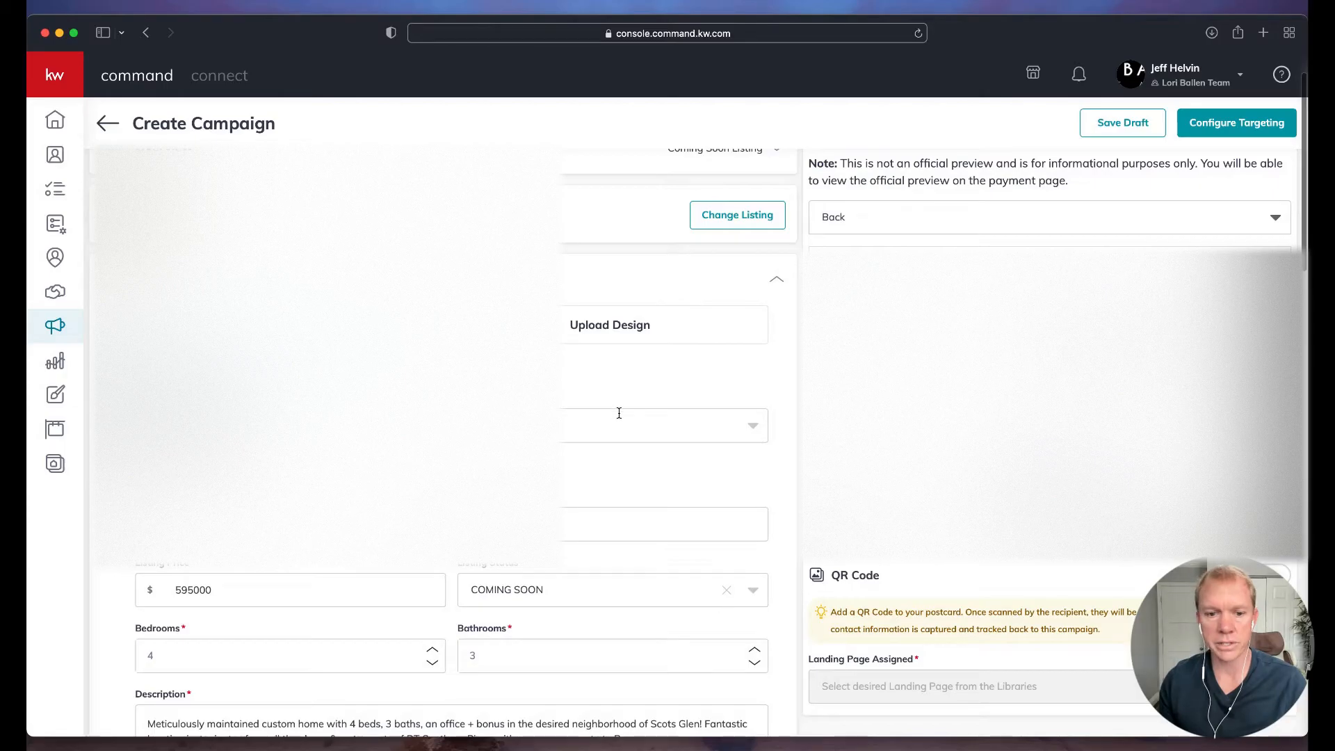
scroll(618, 414, down, 3)
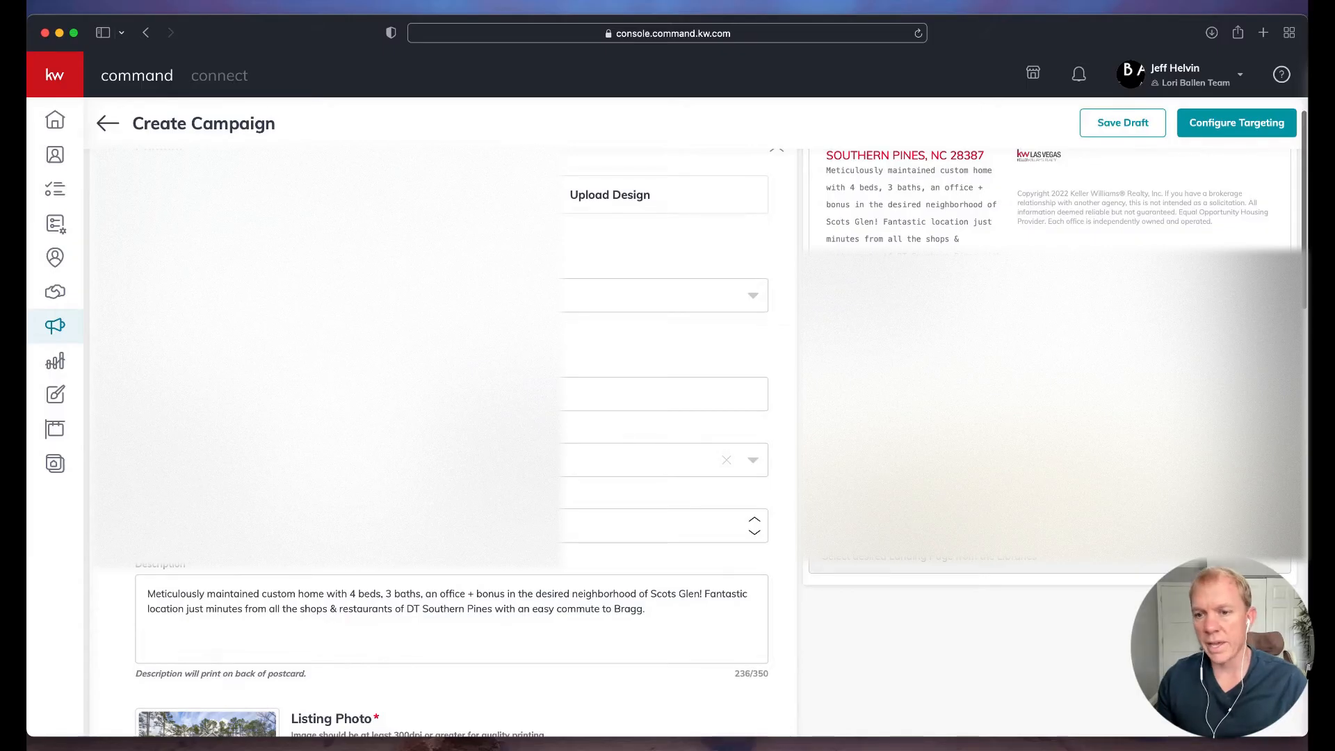
scroll(345, 614, up, 3)
scroll(445, 417, up, 2)
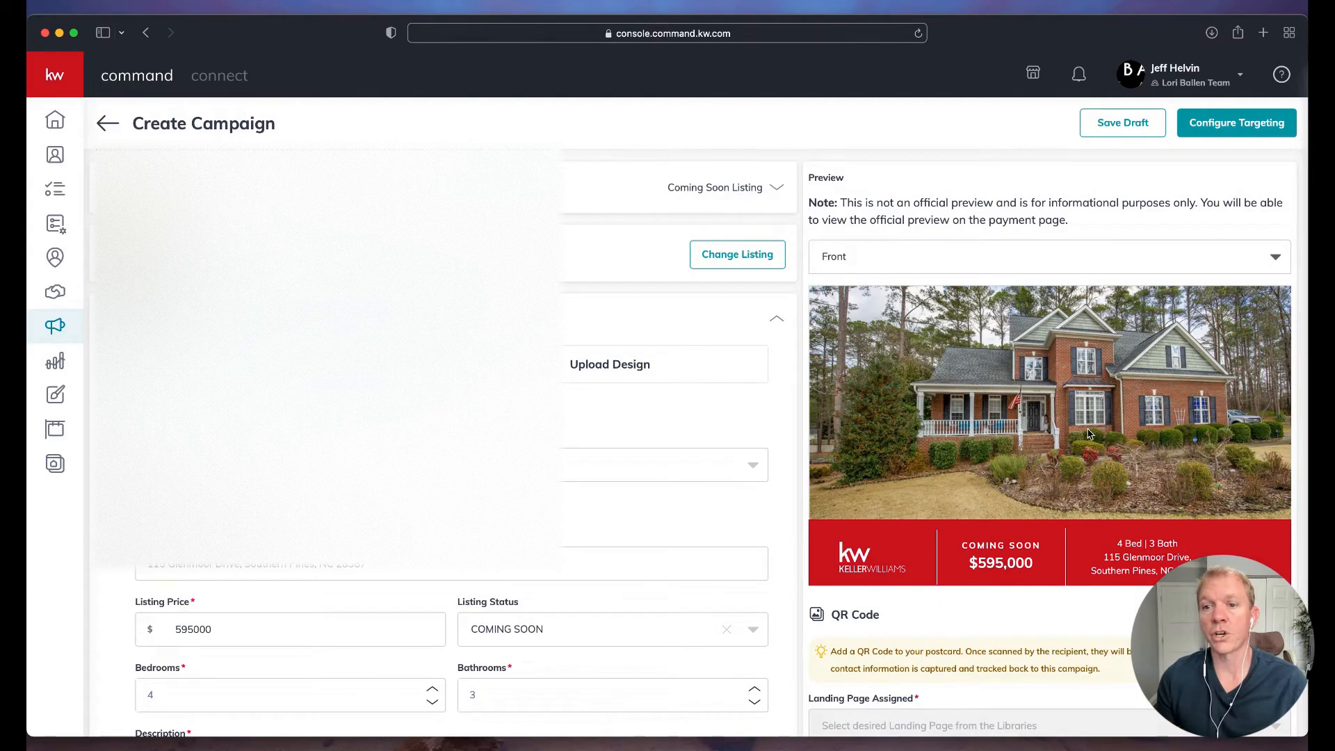
Review the remaining listing images and the agent's contact details, and preview the back of the postcard again
scroll(667, 445, down, 10)
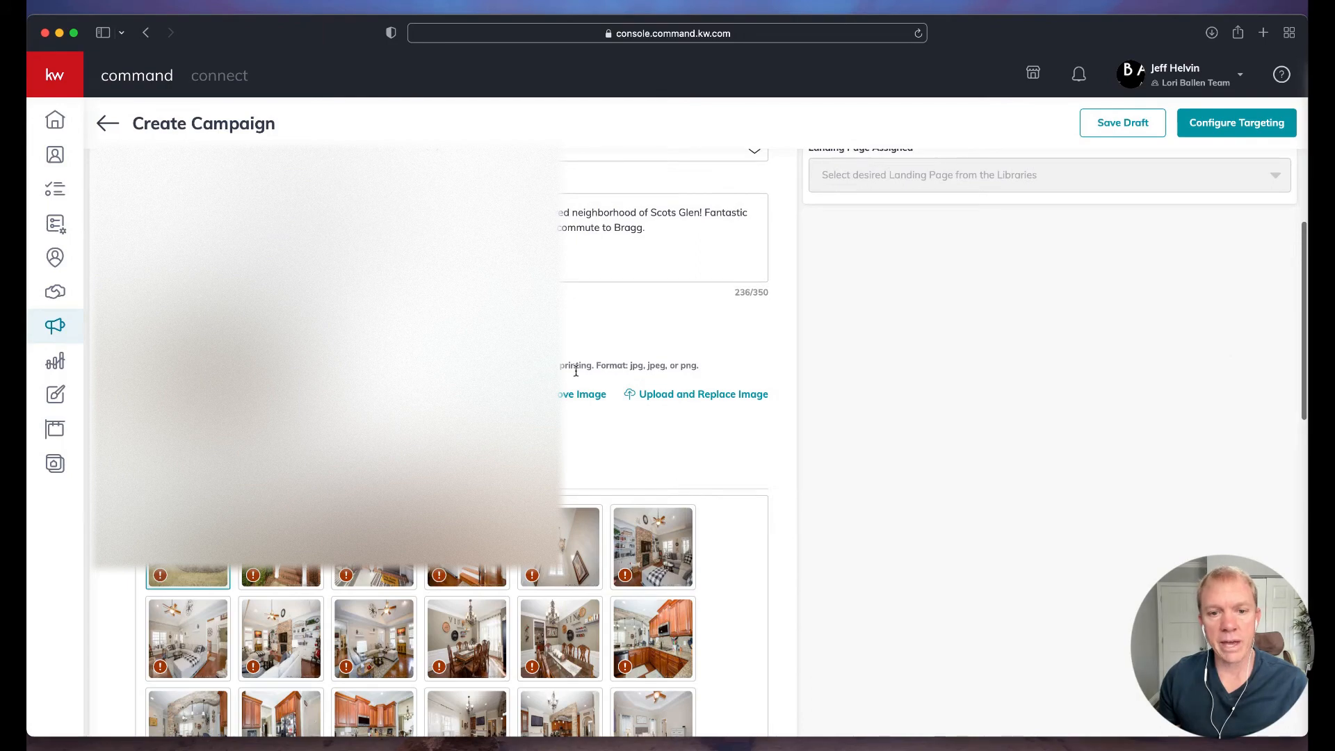
scroll(575, 372, down, 12)
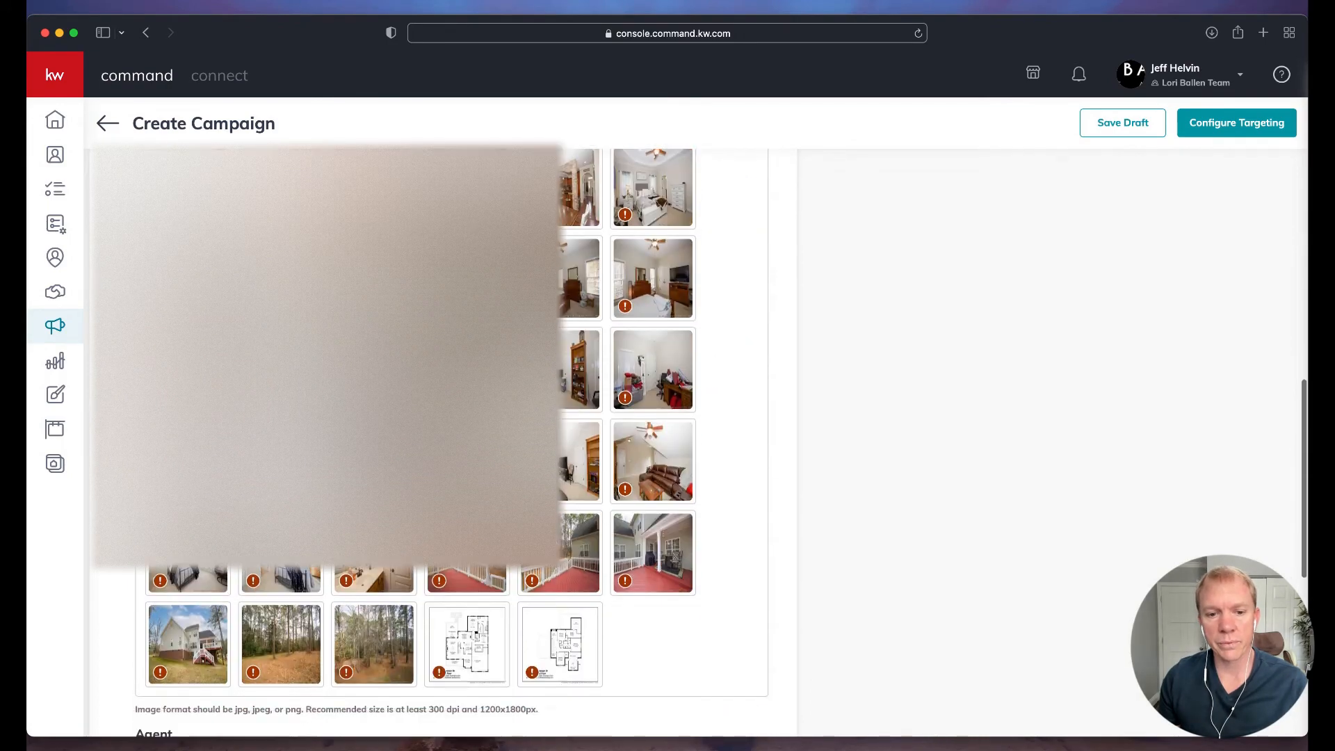
scroll(445, 417, down, 2)
scroll(445, 417, down, 3)
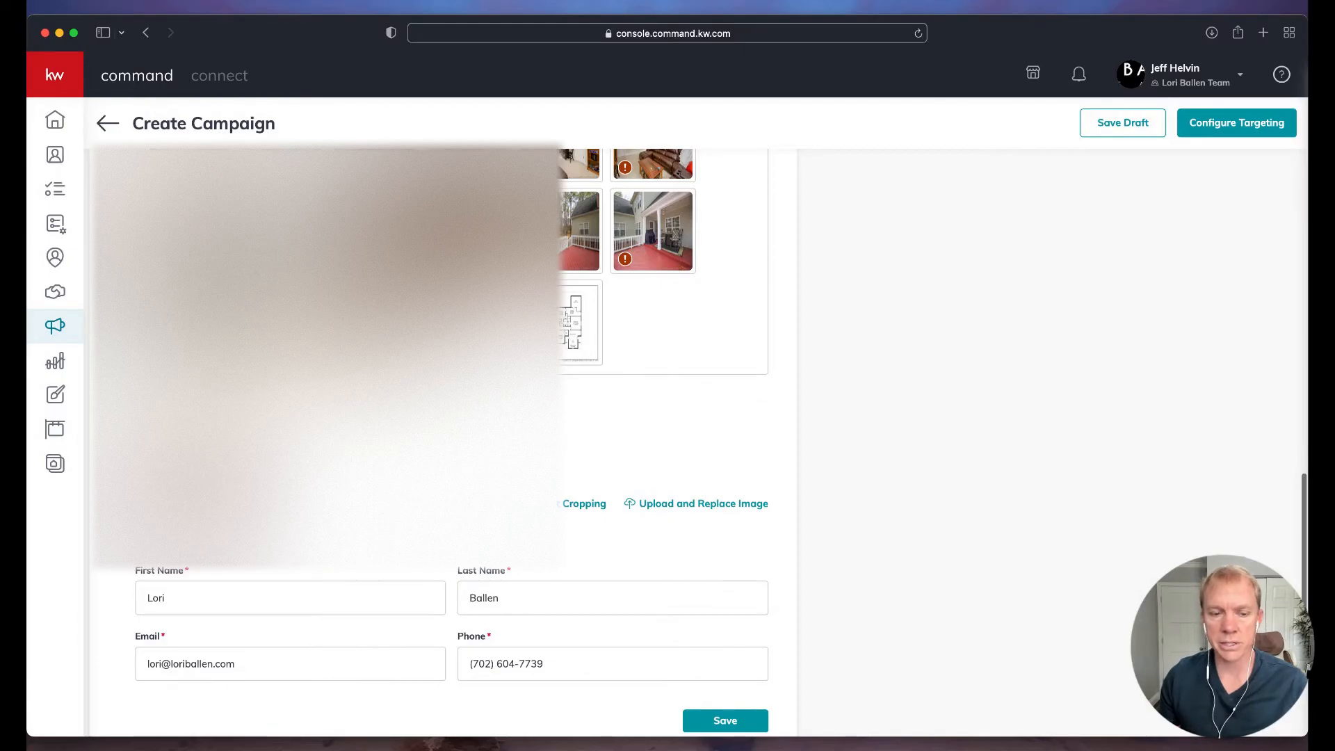
scroll(445, 417, down, 1)
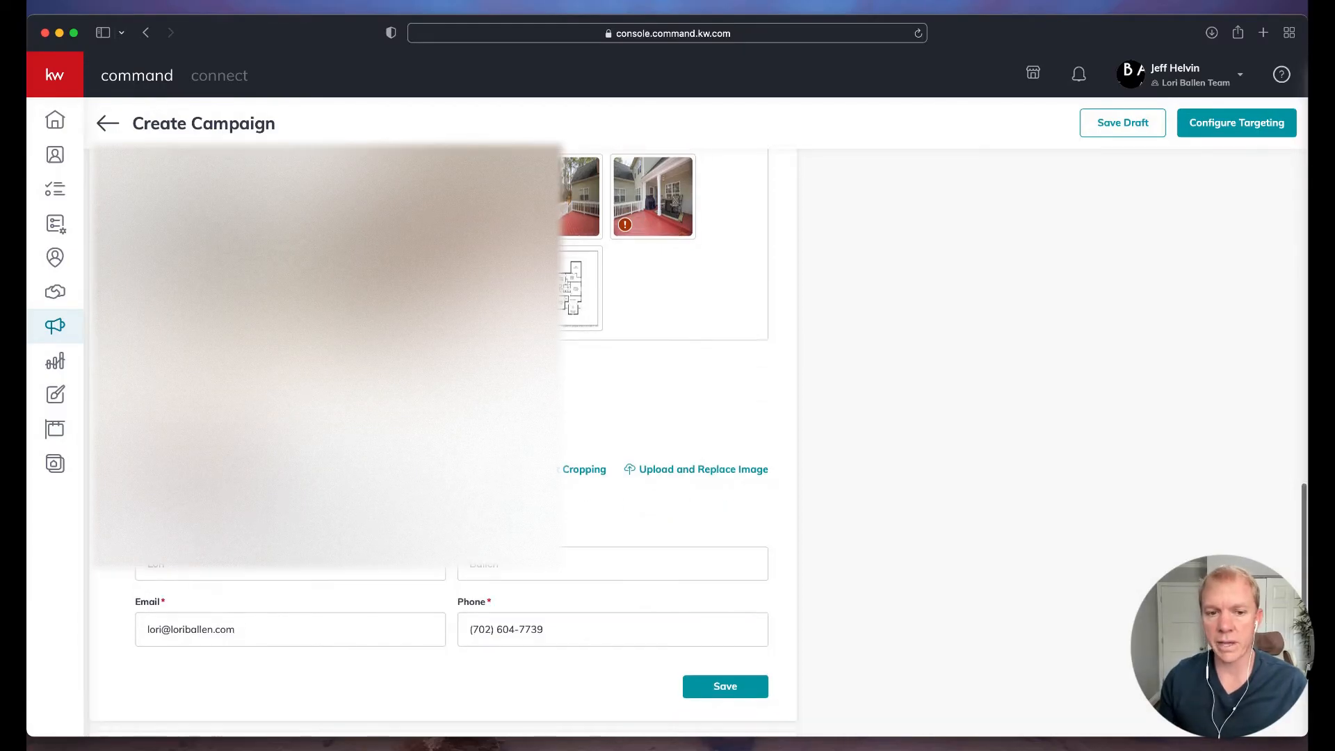
scroll(892, 456, up, 15)
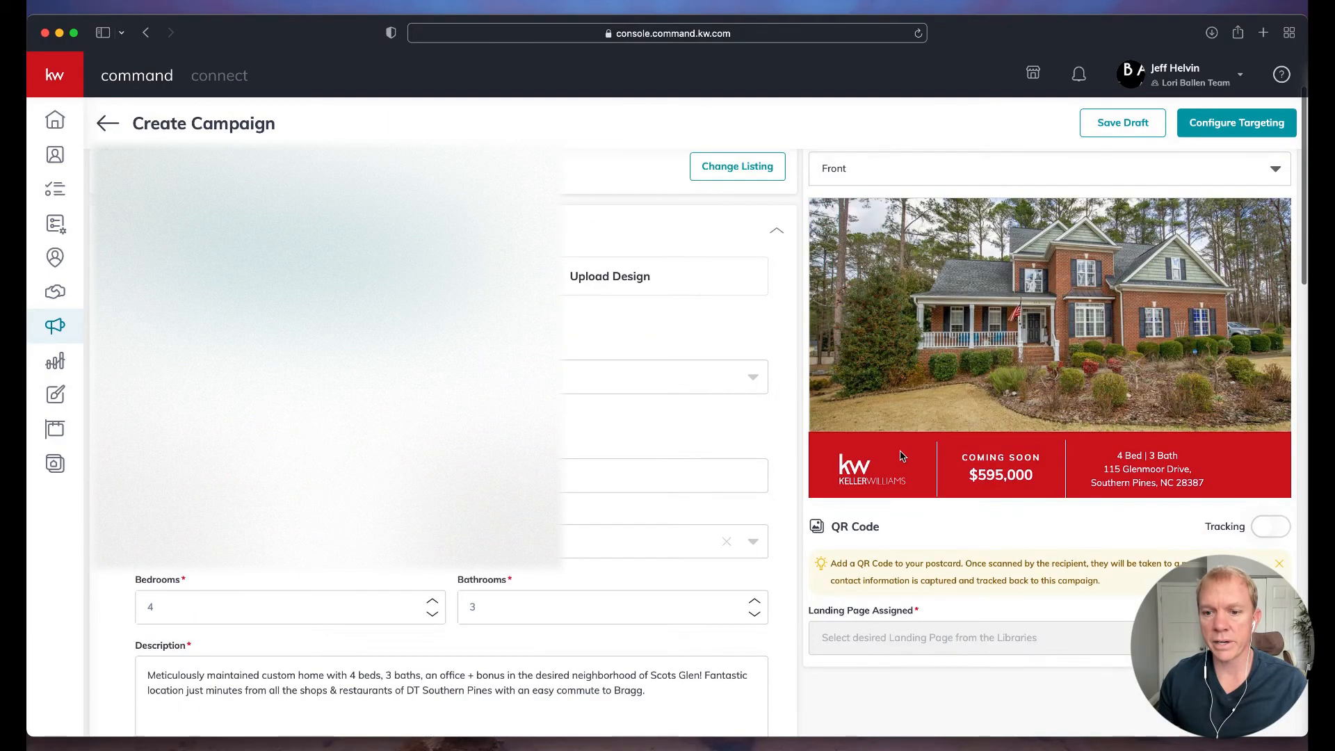
click(926, 179)
click(845, 175)
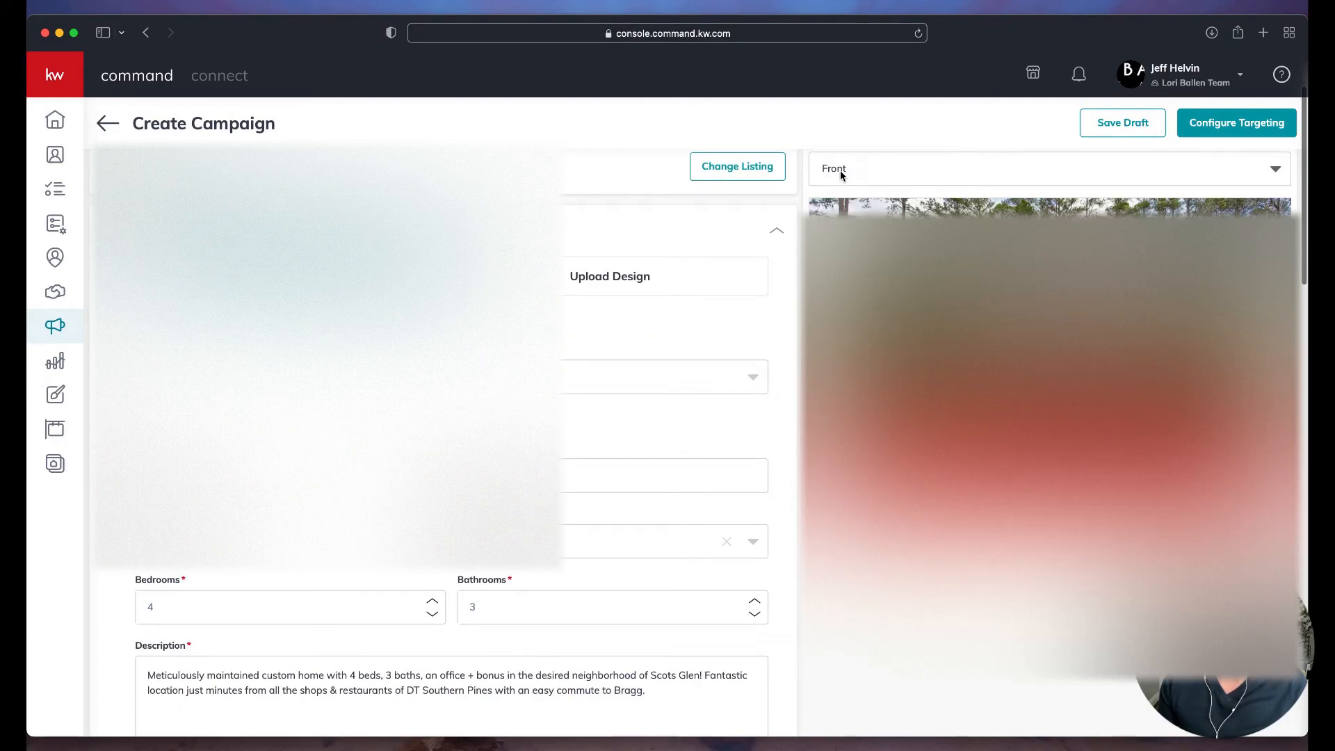
scroll(845, 175, up, 1)
click(849, 207)
click(849, 266)
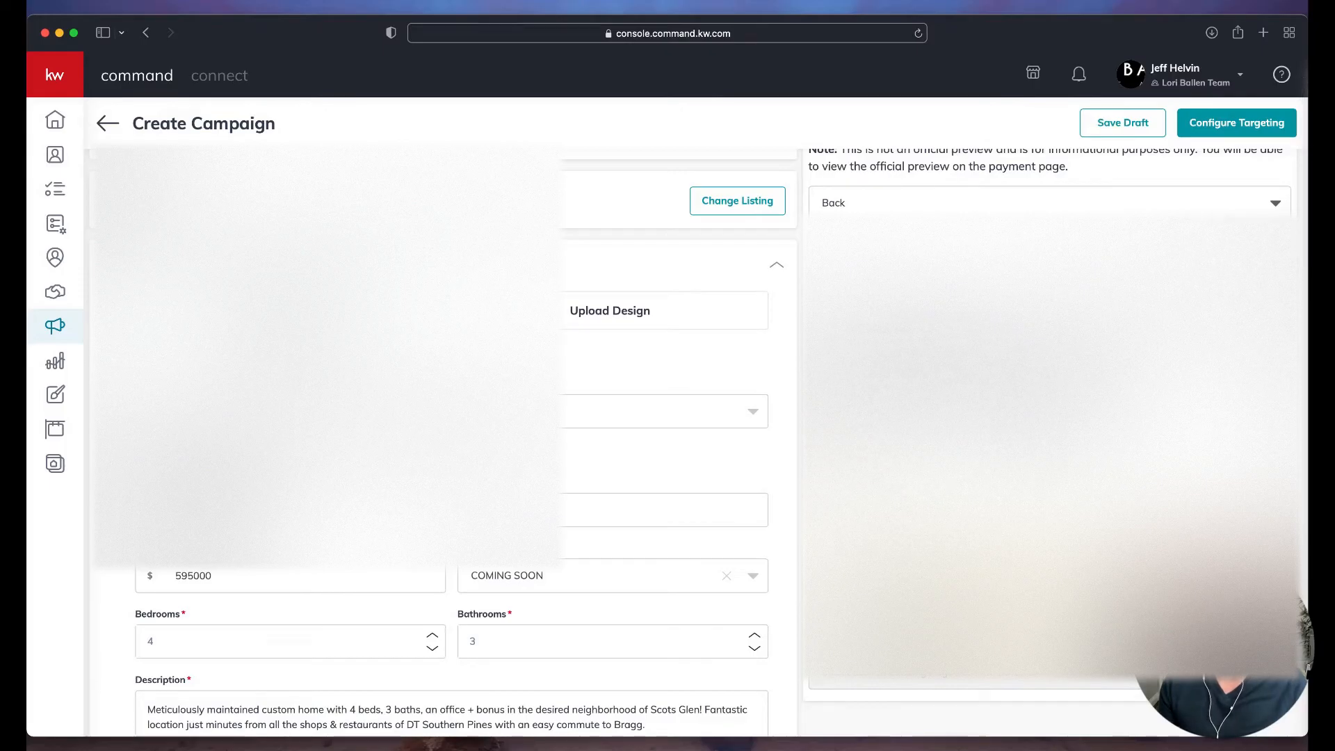
Try the 6 x 9 inches postcard size and preview the front of the postcard
click(567, 411)
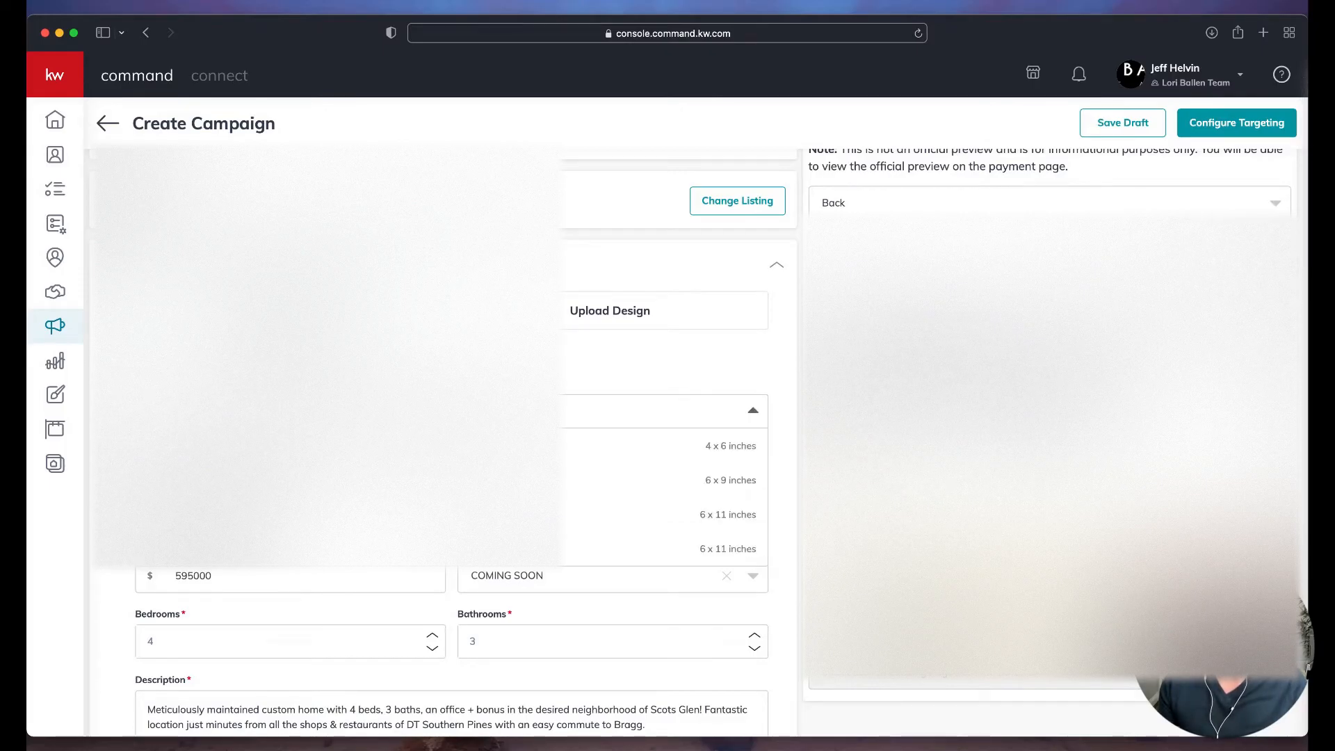
click(507, 480)
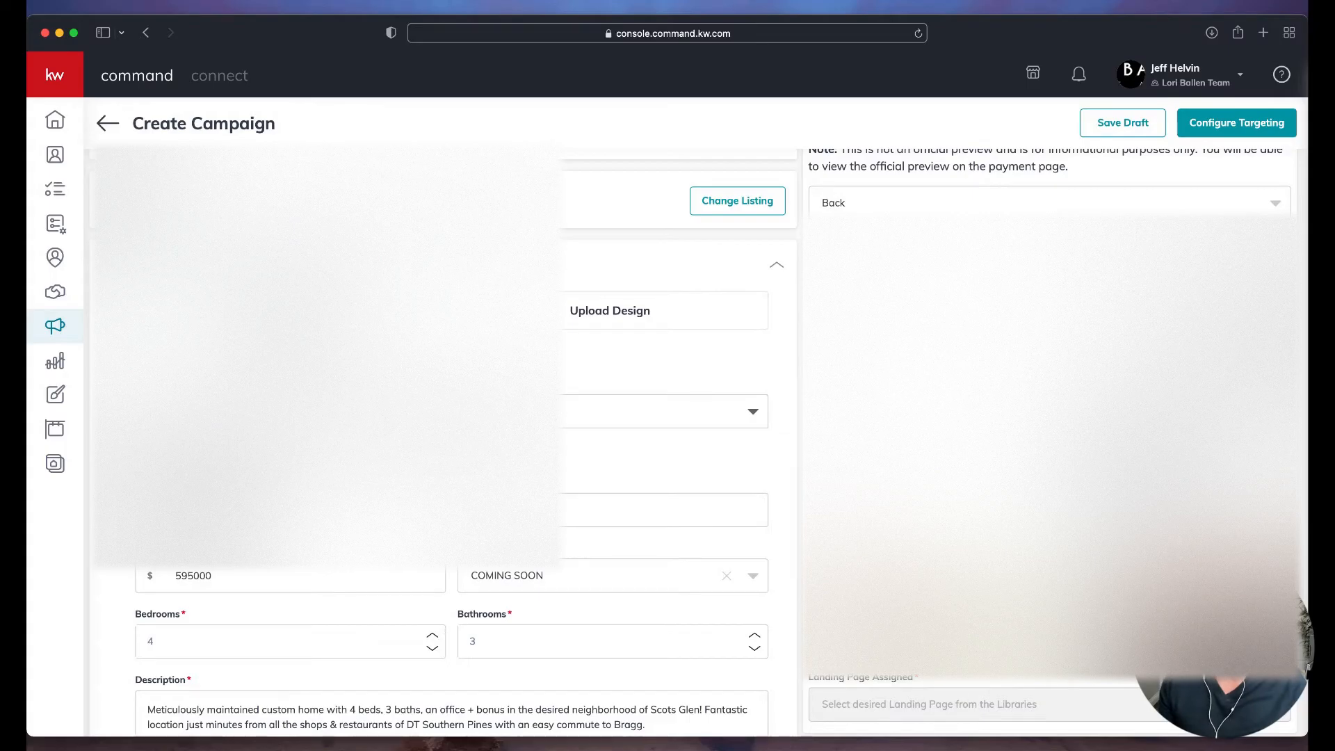
click(888, 216)
click(885, 239)
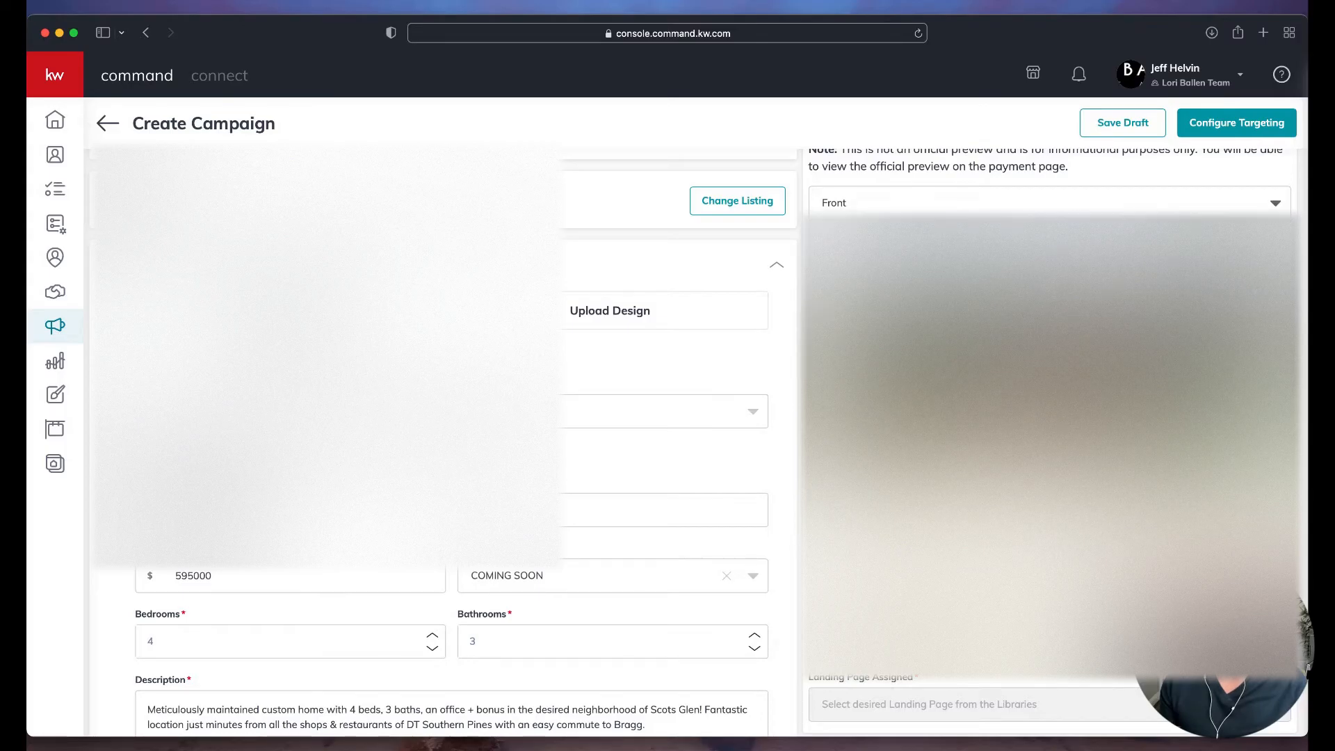
click(903, 210)
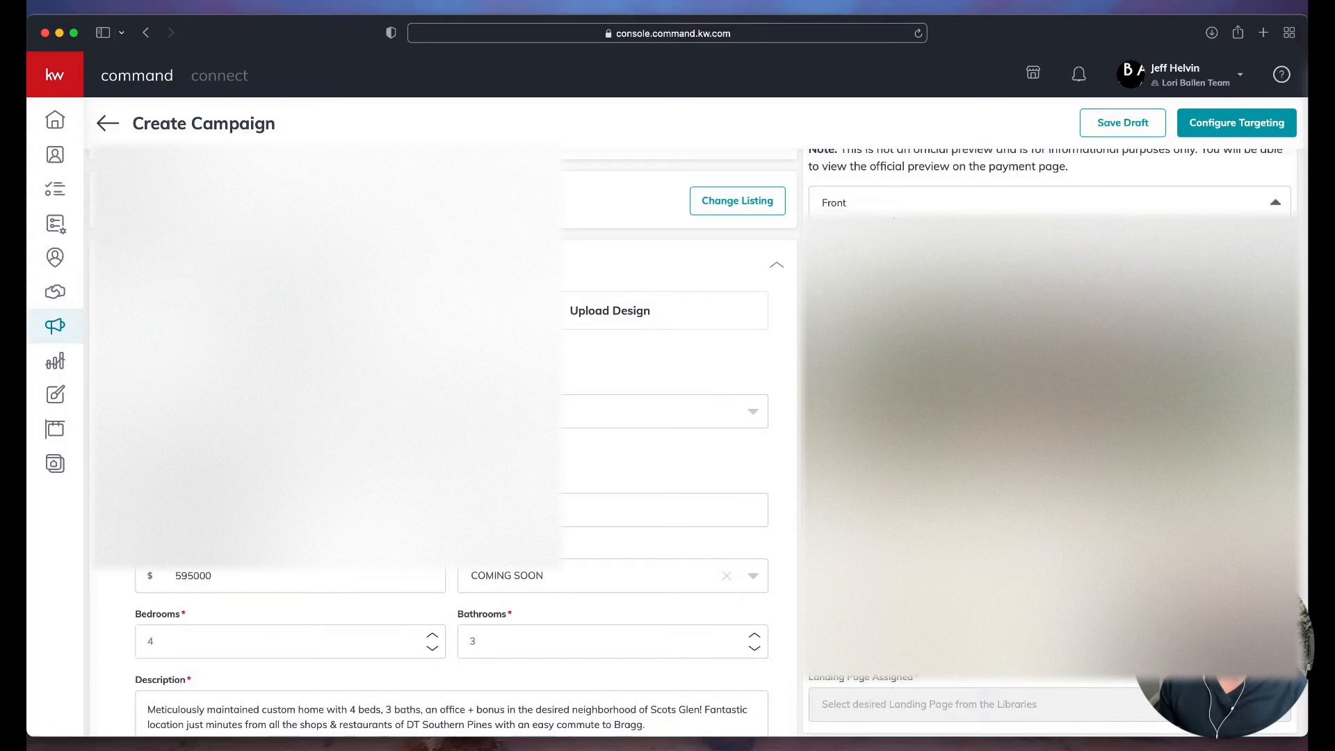
click(861, 213)
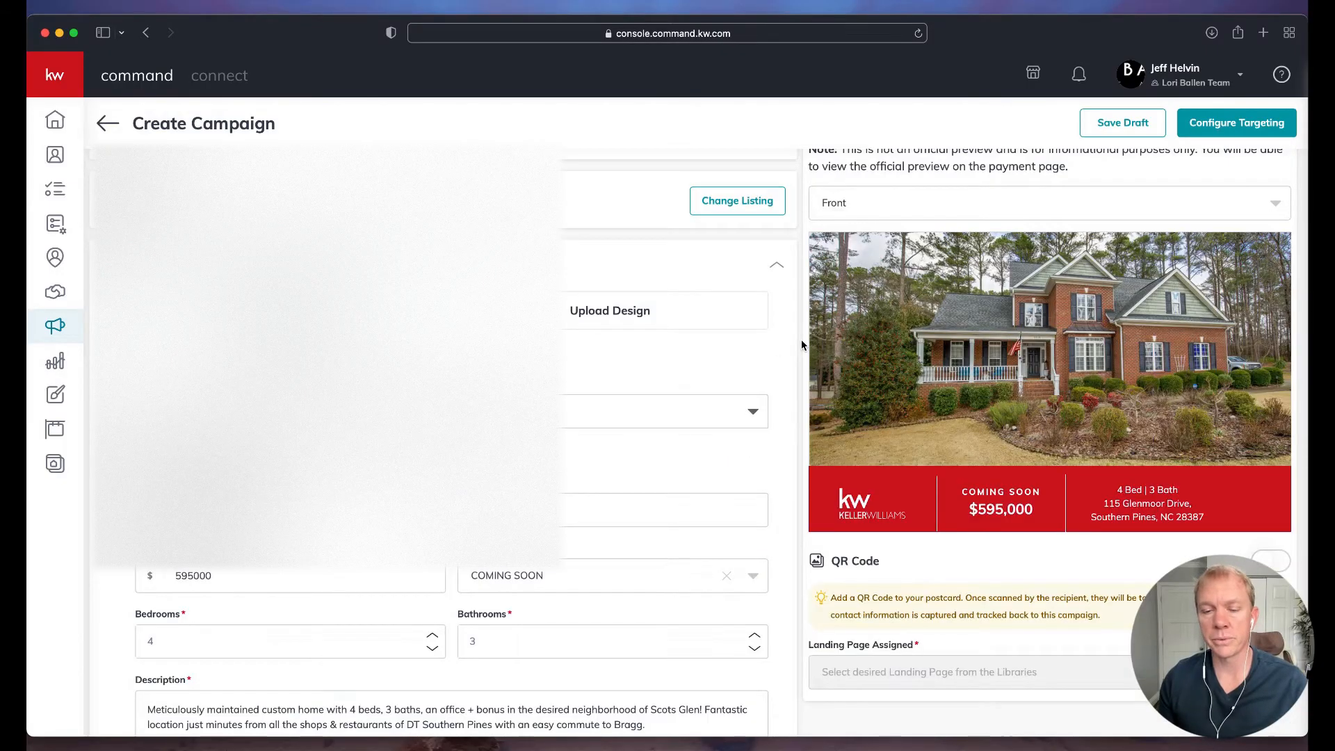
Save the postcard's content settings and accept the use of the low resolution listing image
scroll(802, 344, down, 3)
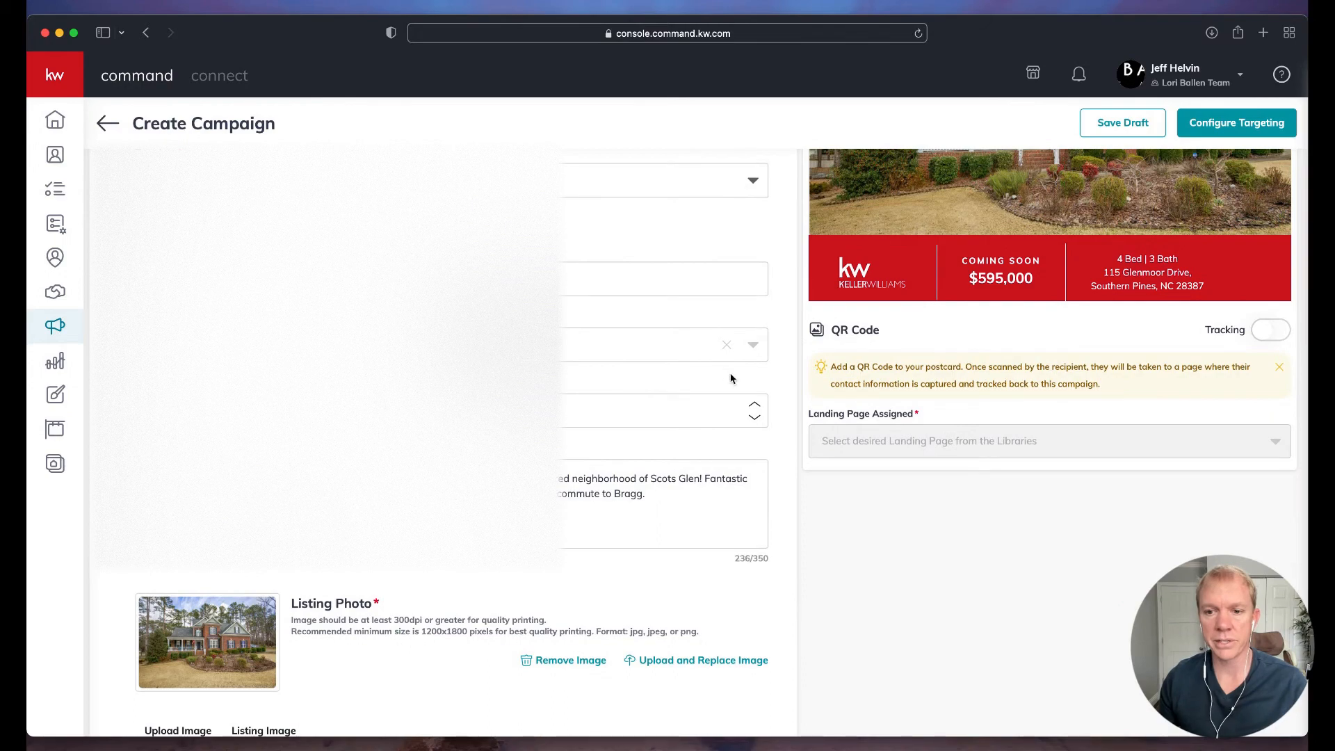
scroll(847, 355, up, 5)
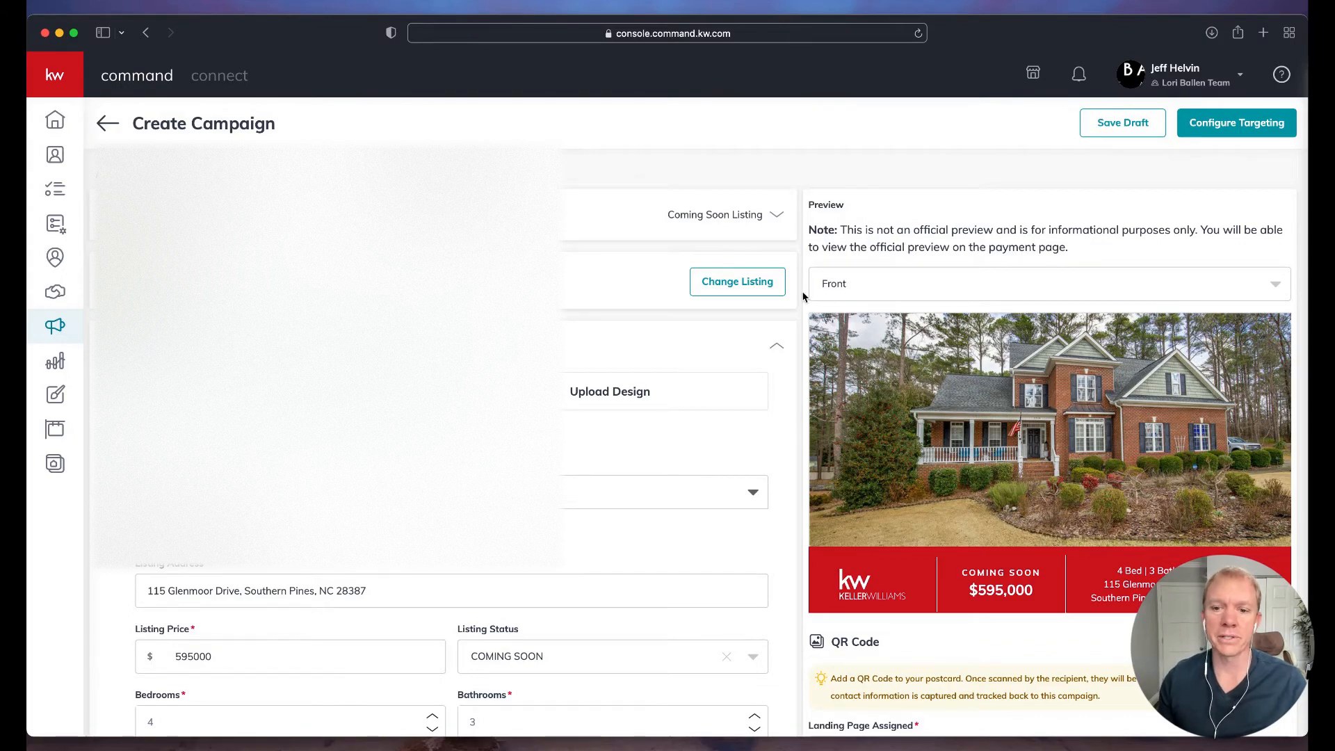
scroll(803, 297, down, 10)
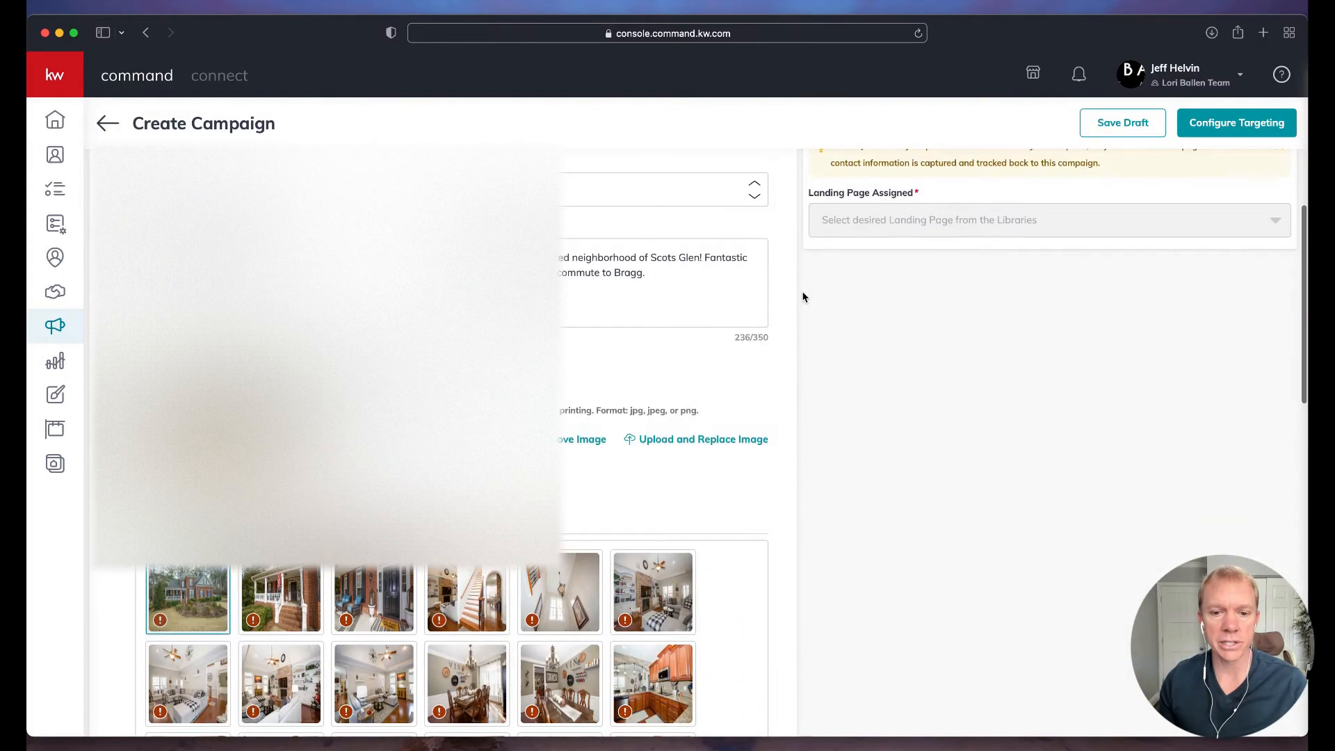
scroll(804, 297, down, 15)
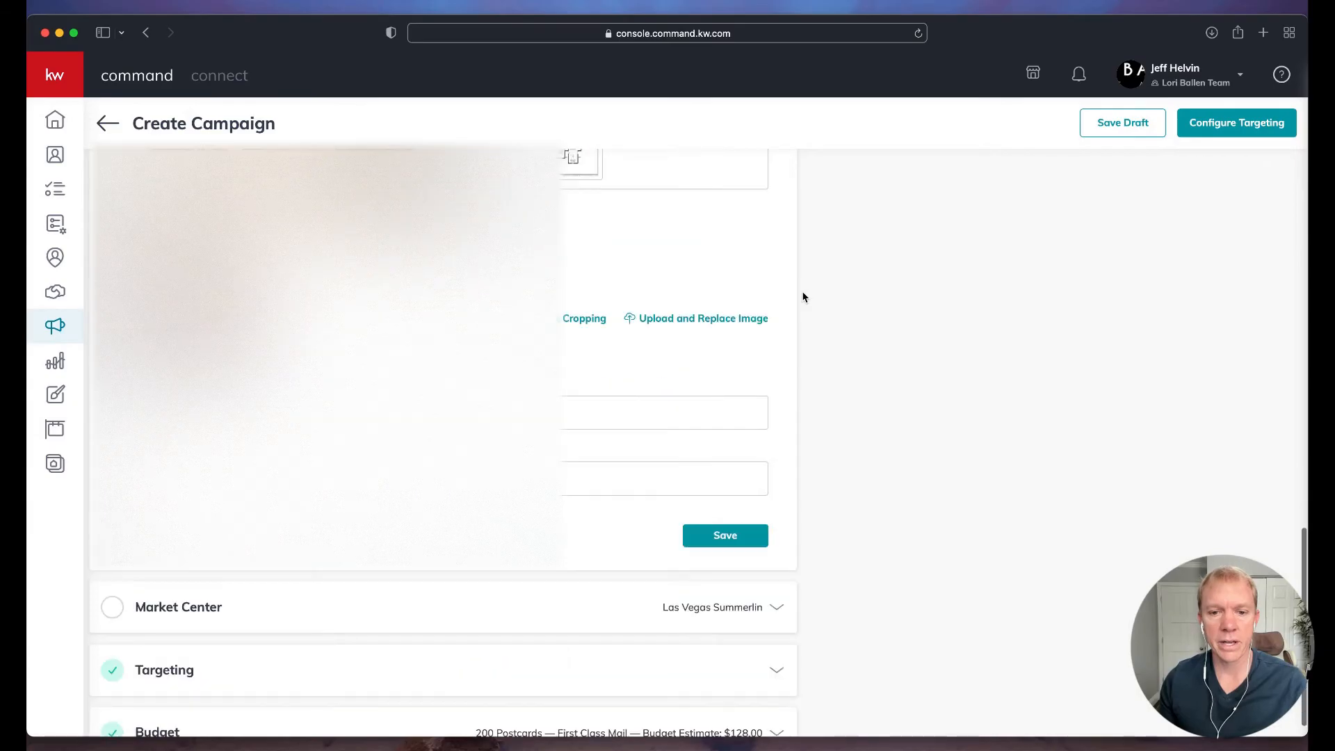
scroll(803, 297, down, 2)
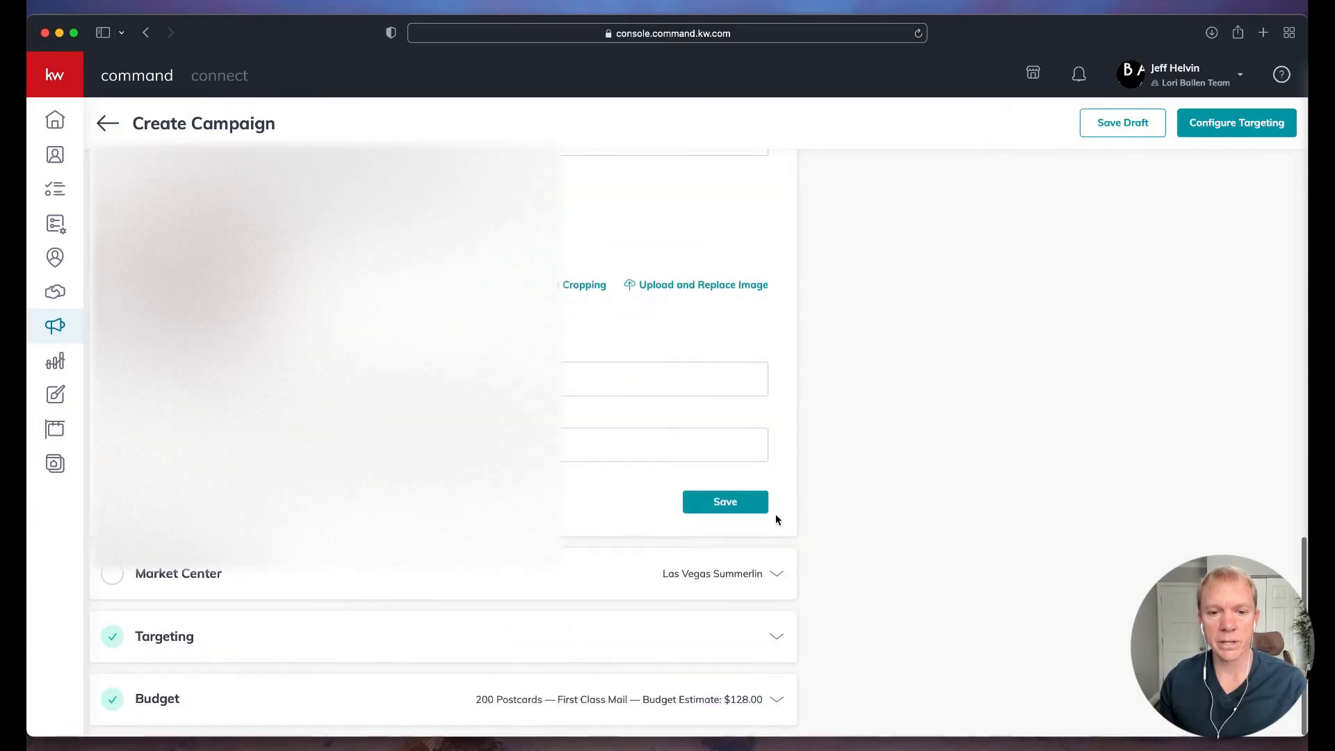
click(727, 505)
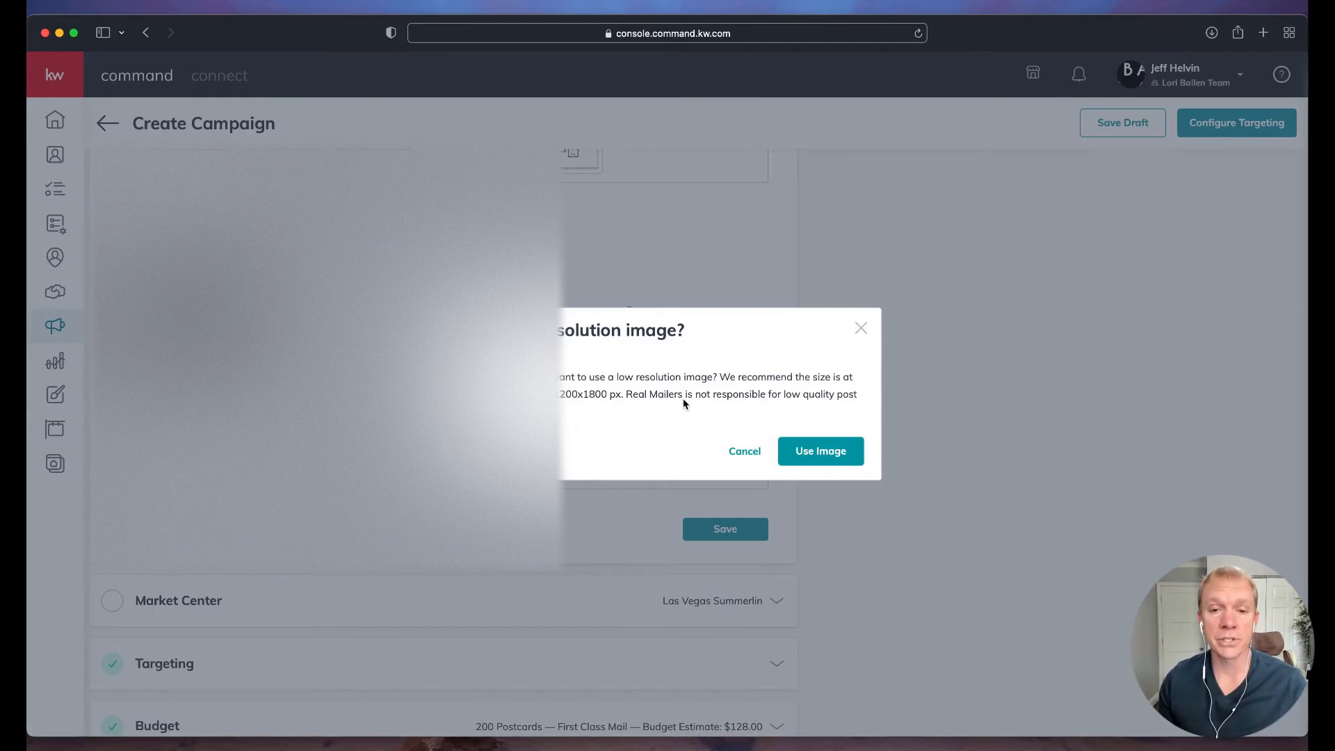
click(821, 450)
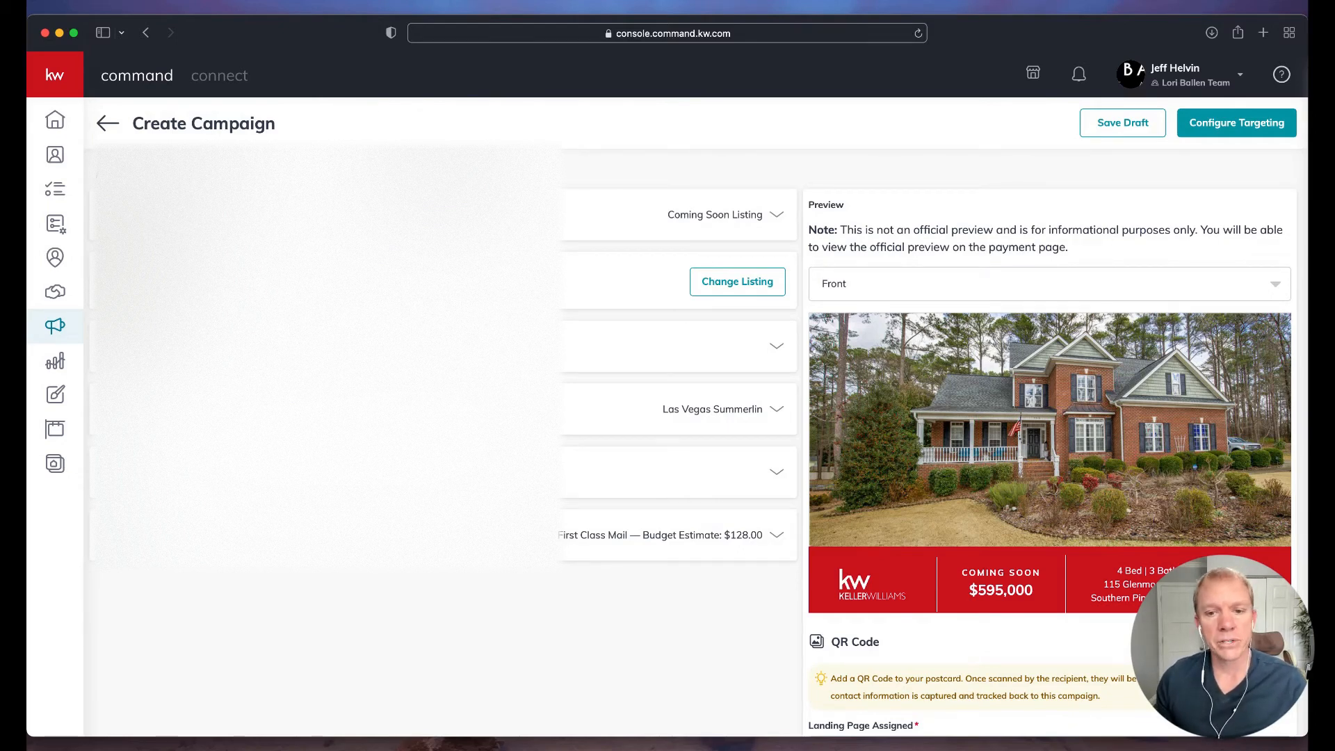
Complete the market center's Las Vegas address with state NV and ZIP code 89117, and verify the address
click(776, 409)
scroll(445, 417, down, 5)
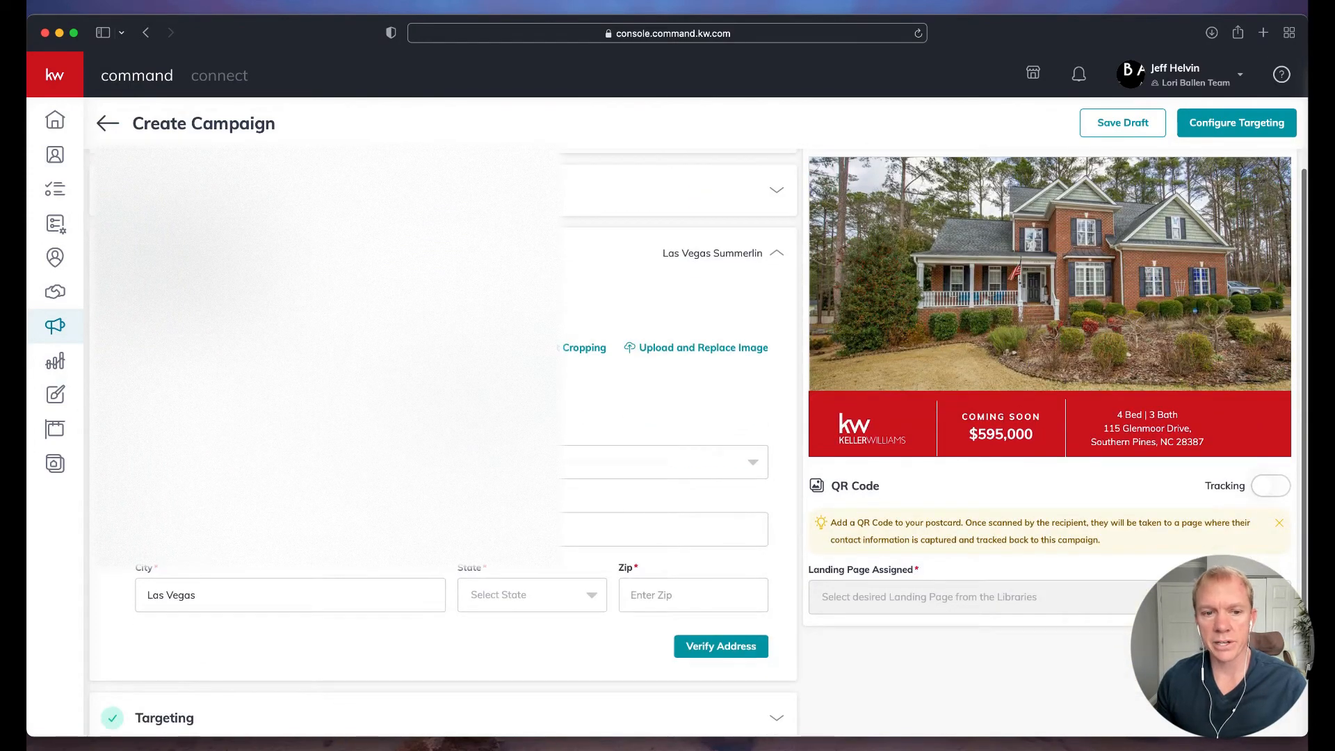
scroll(445, 418, down, 3)
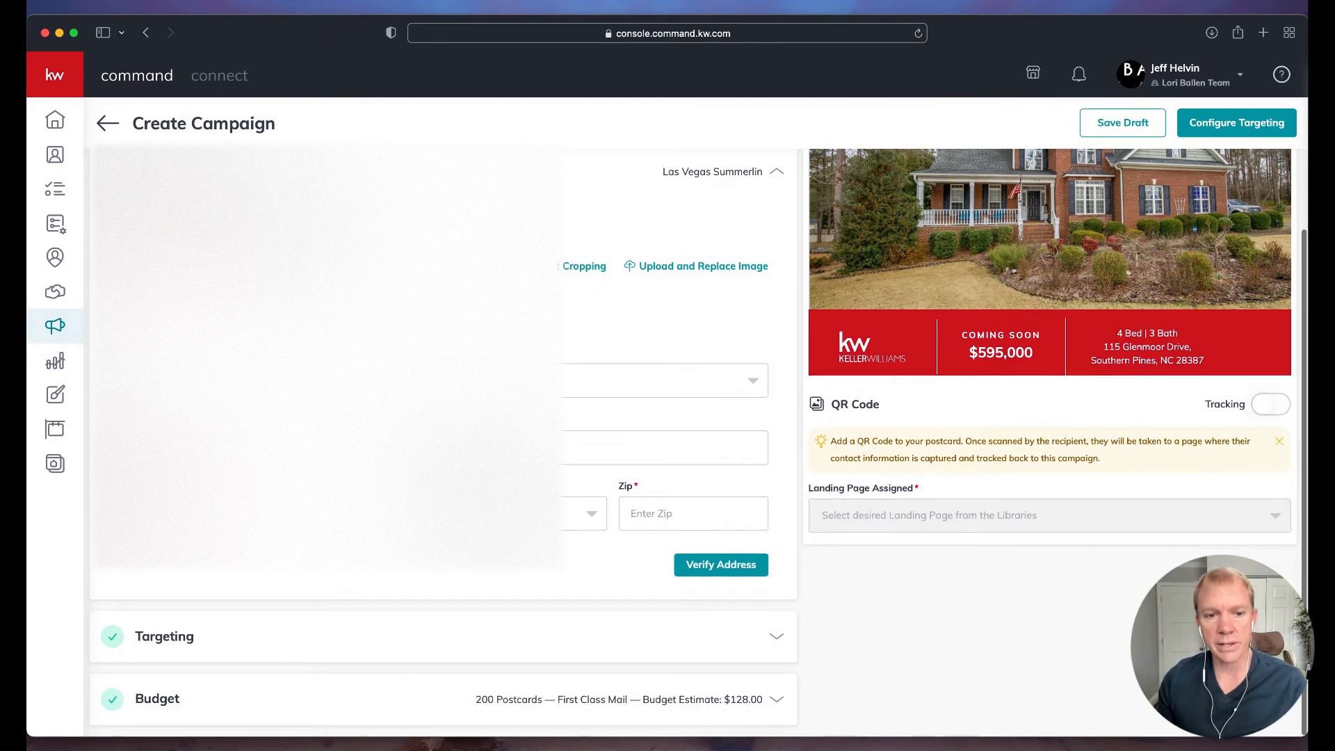
click(529, 513)
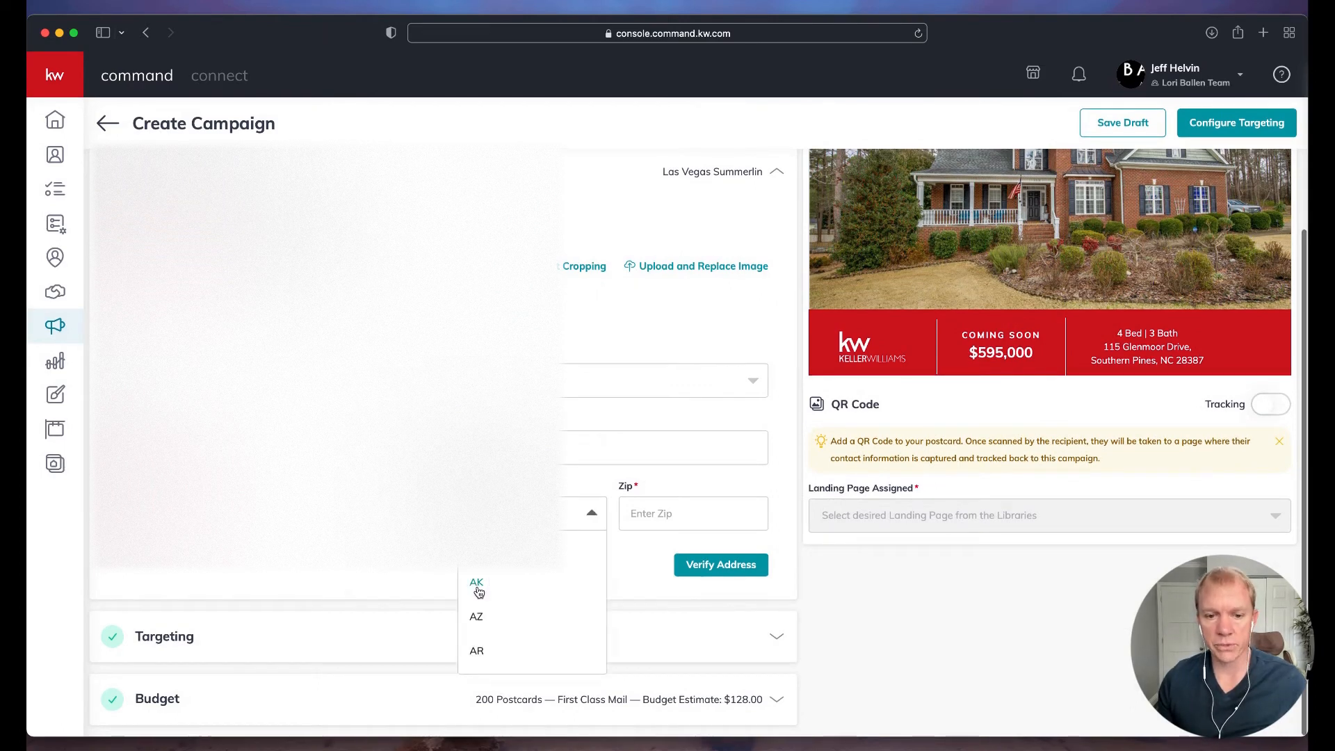
scroll(478, 596, down, 10)
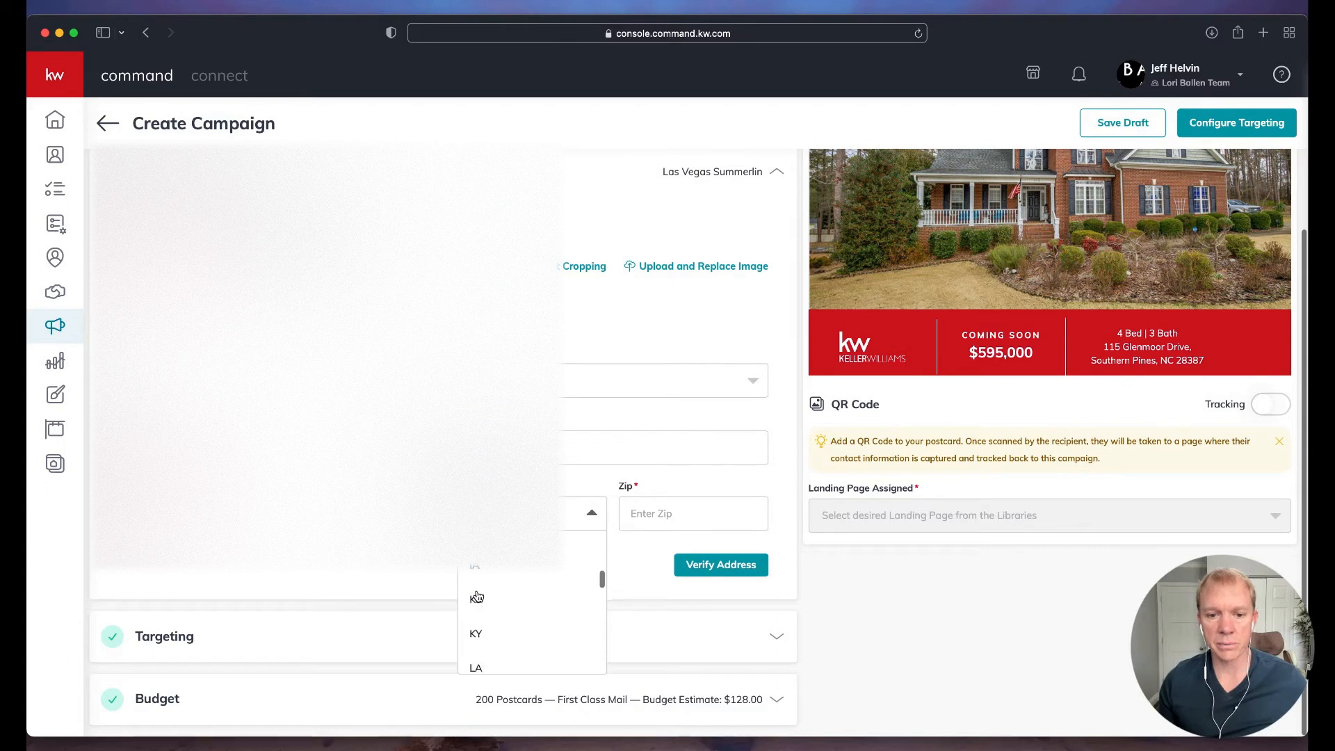
scroll(478, 596, down, 5)
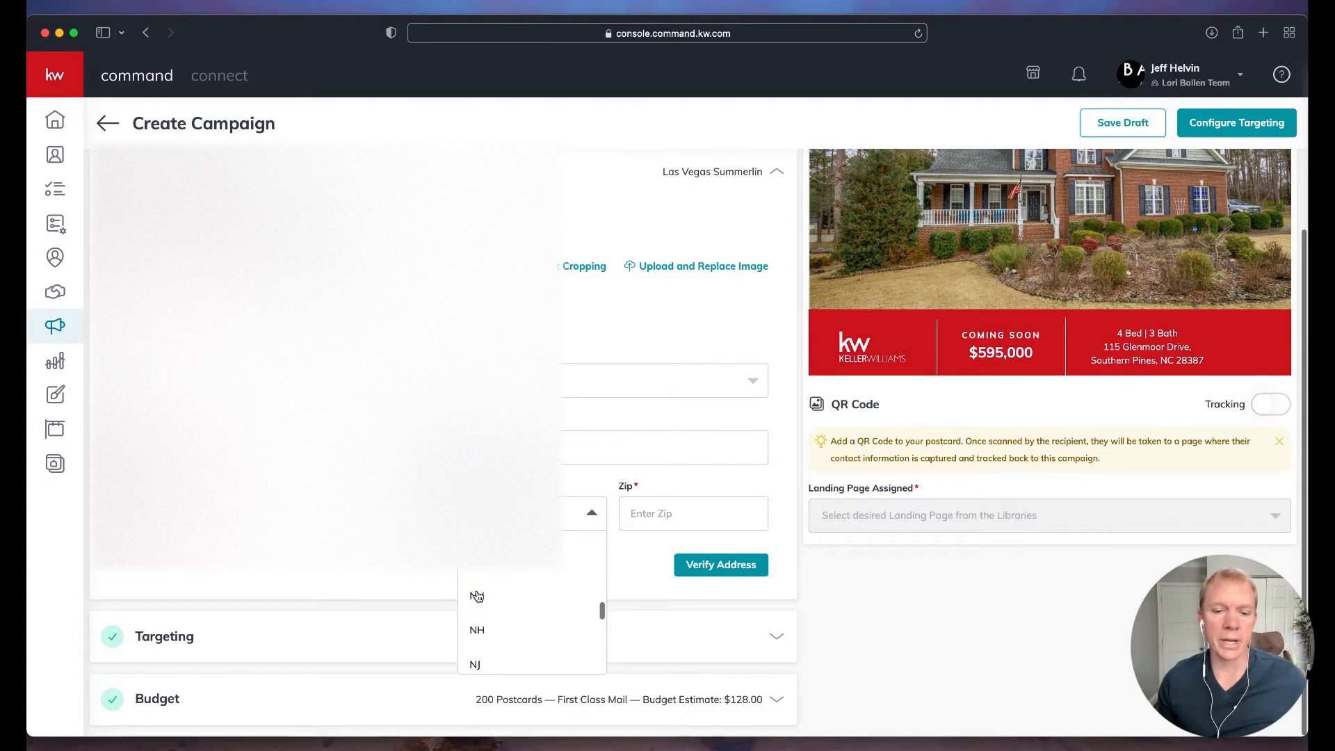
click(478, 587)
click(662, 516)
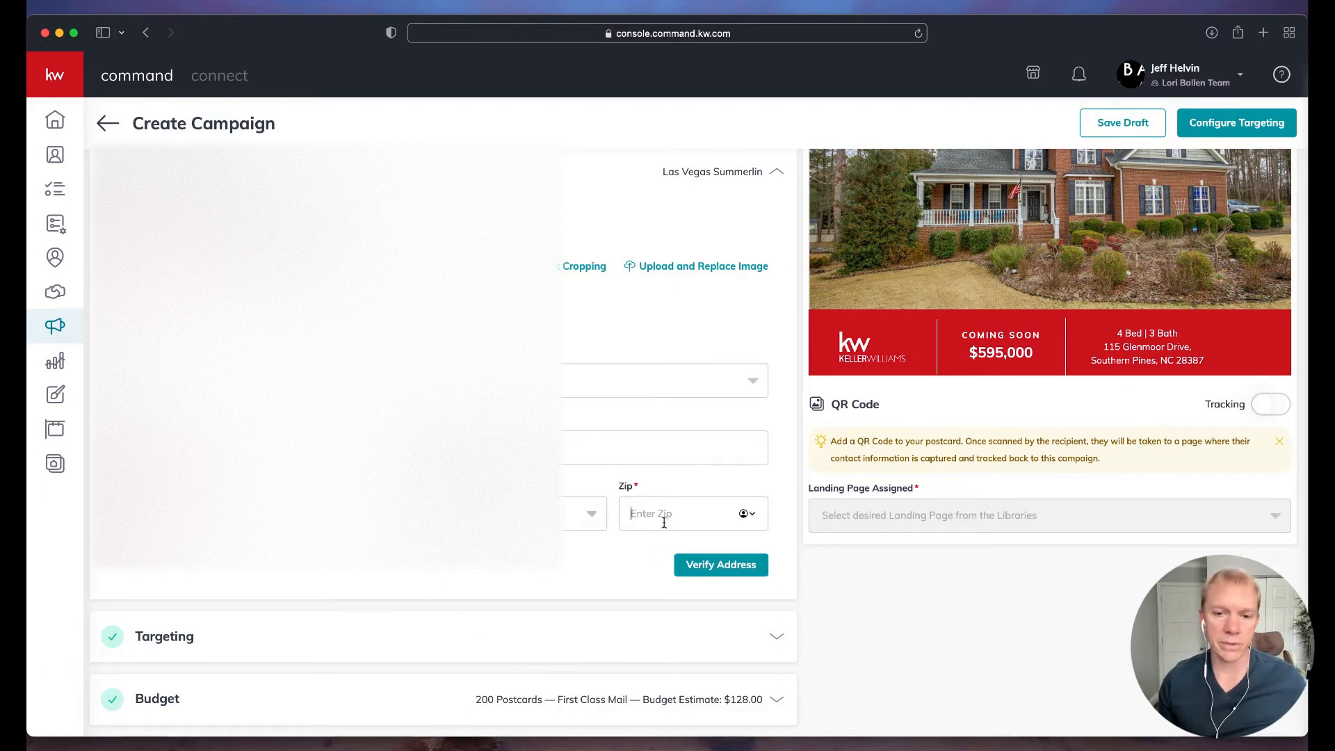
text(89117)
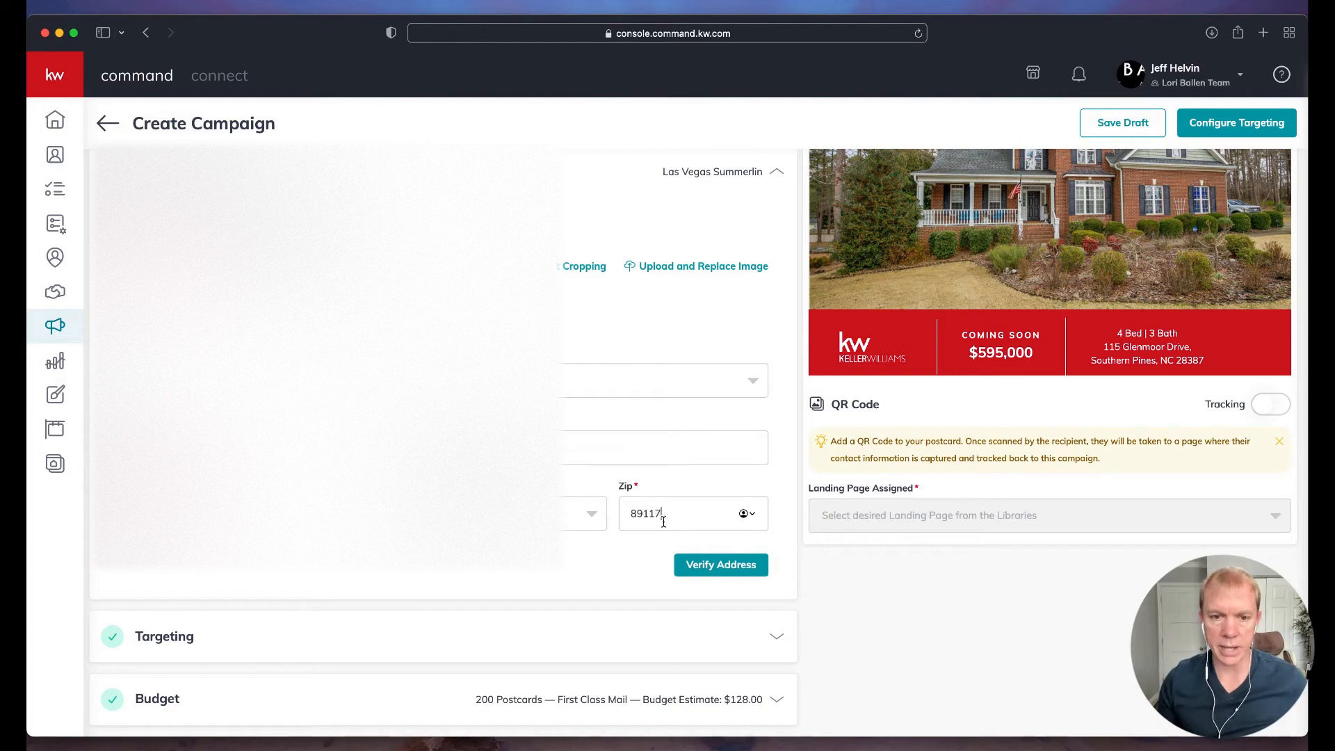
click(726, 565)
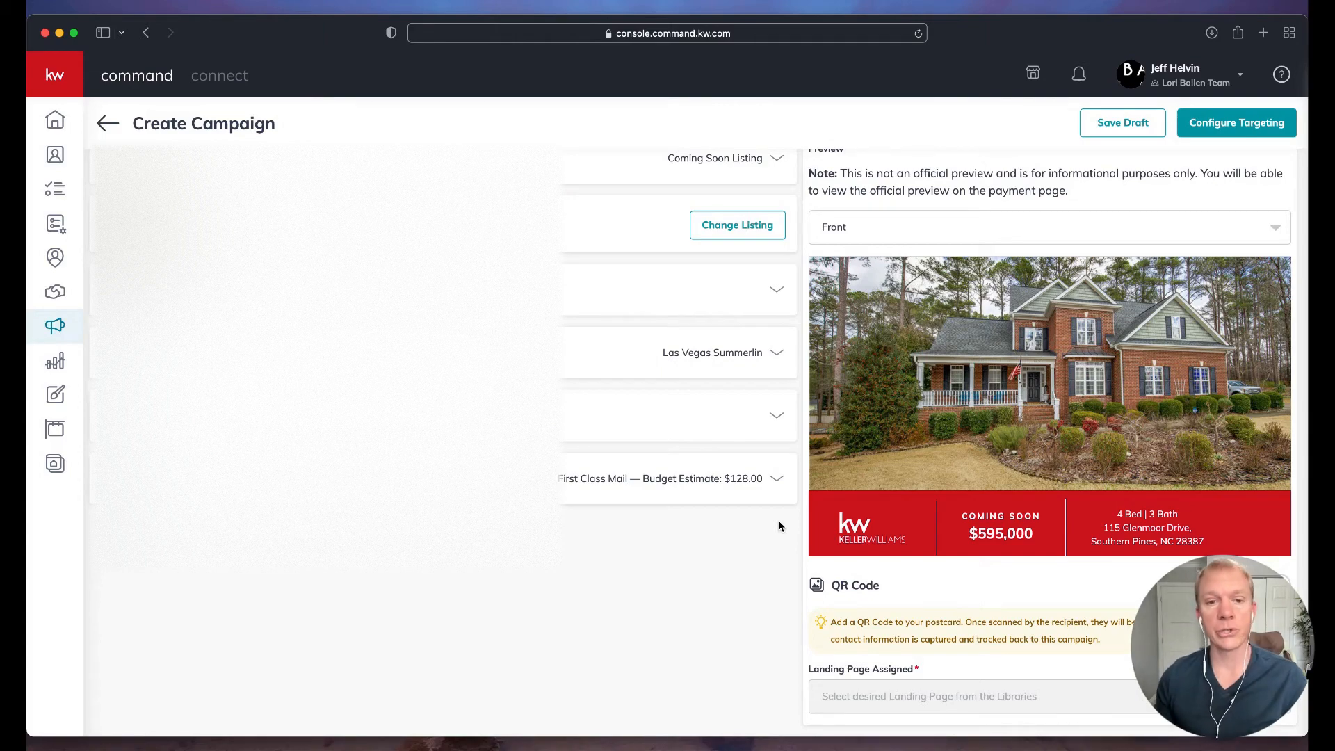
Open the campaign's budget settings and check the available postage classes
scroll(603, 533, up, 2)
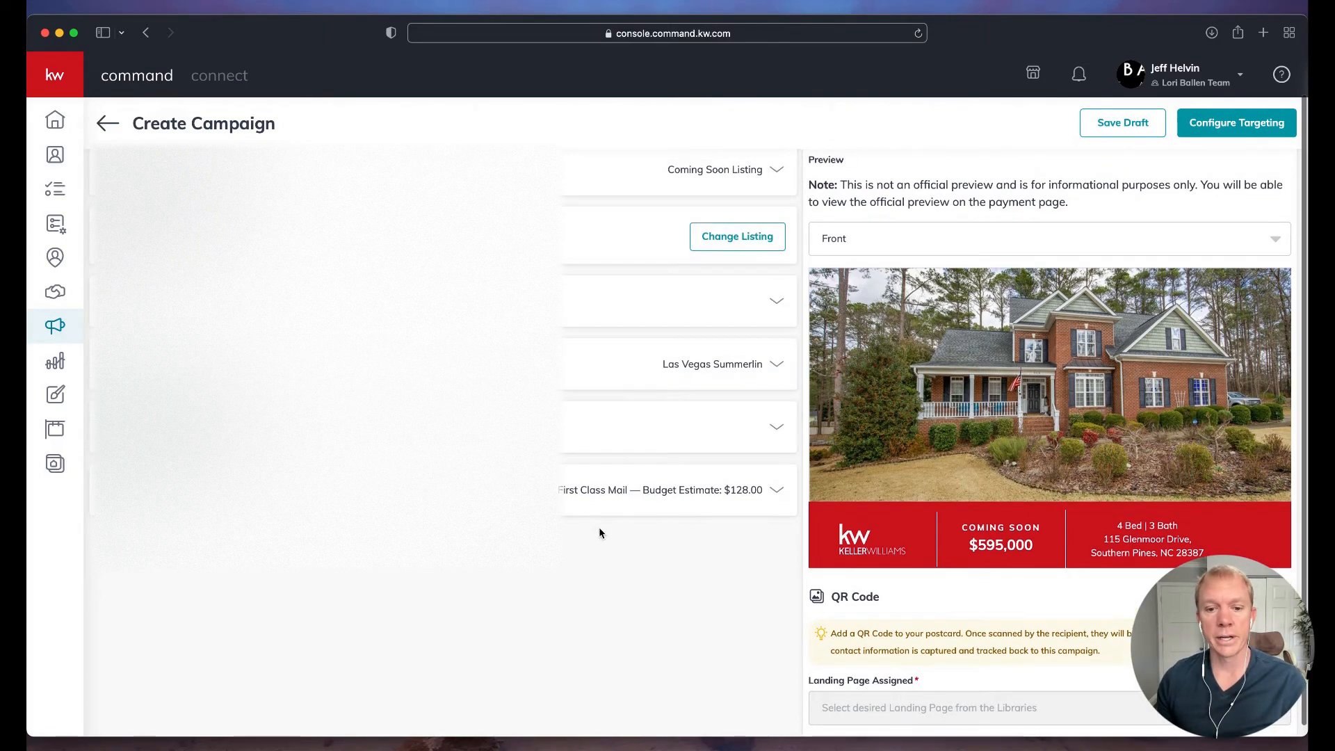
scroll(603, 532, down, 2)
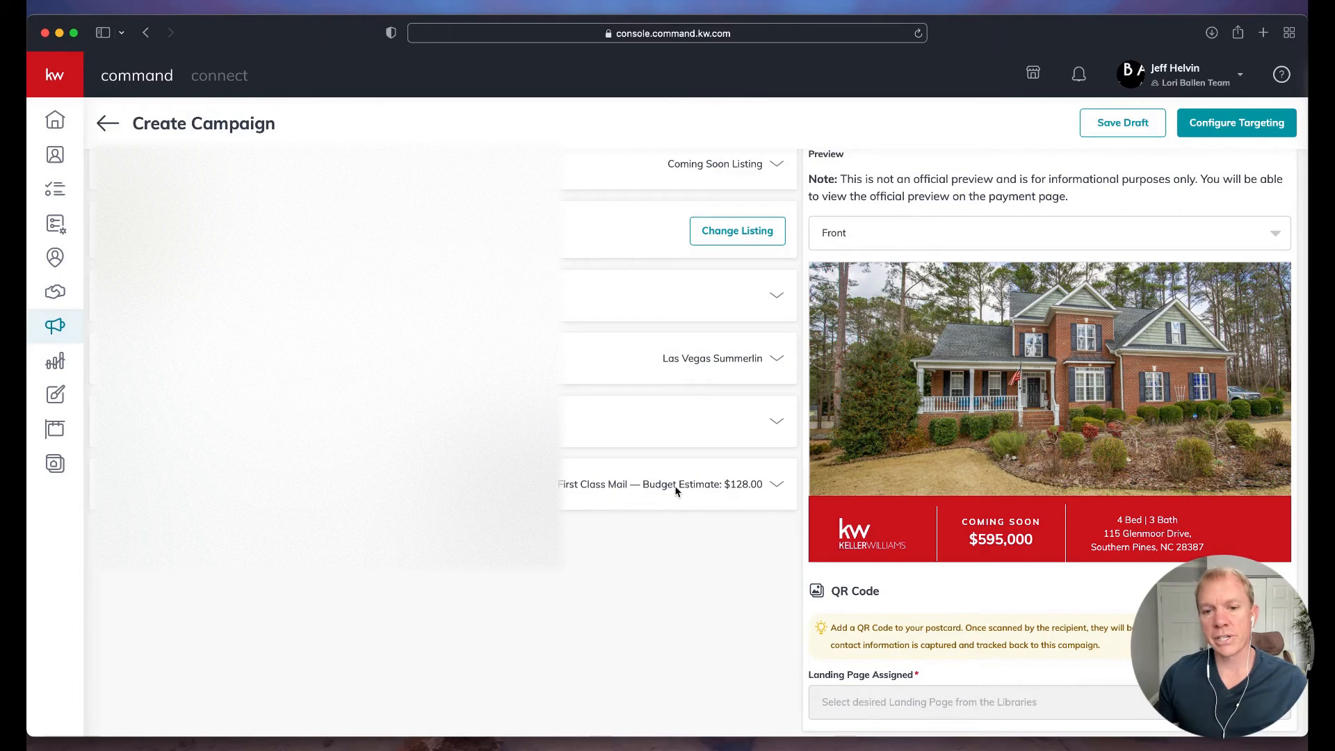
click(573, 494)
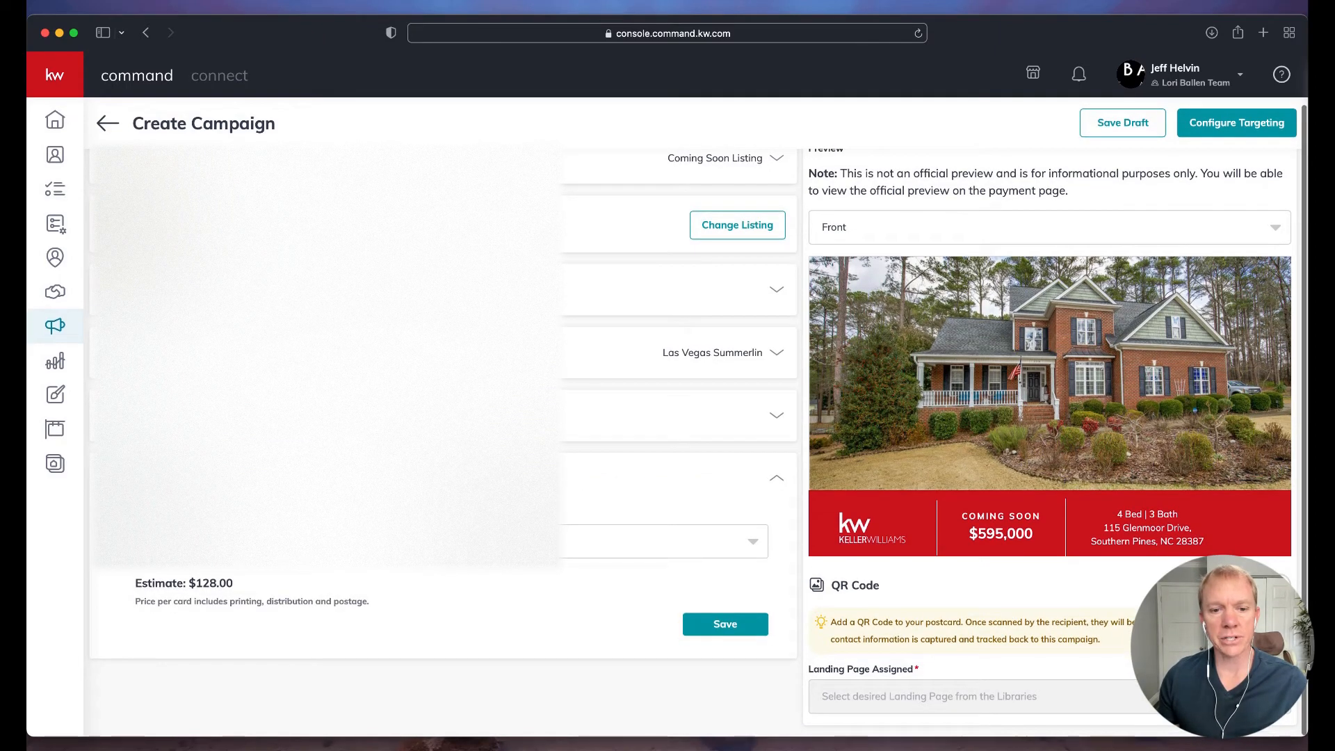
click(612, 541)
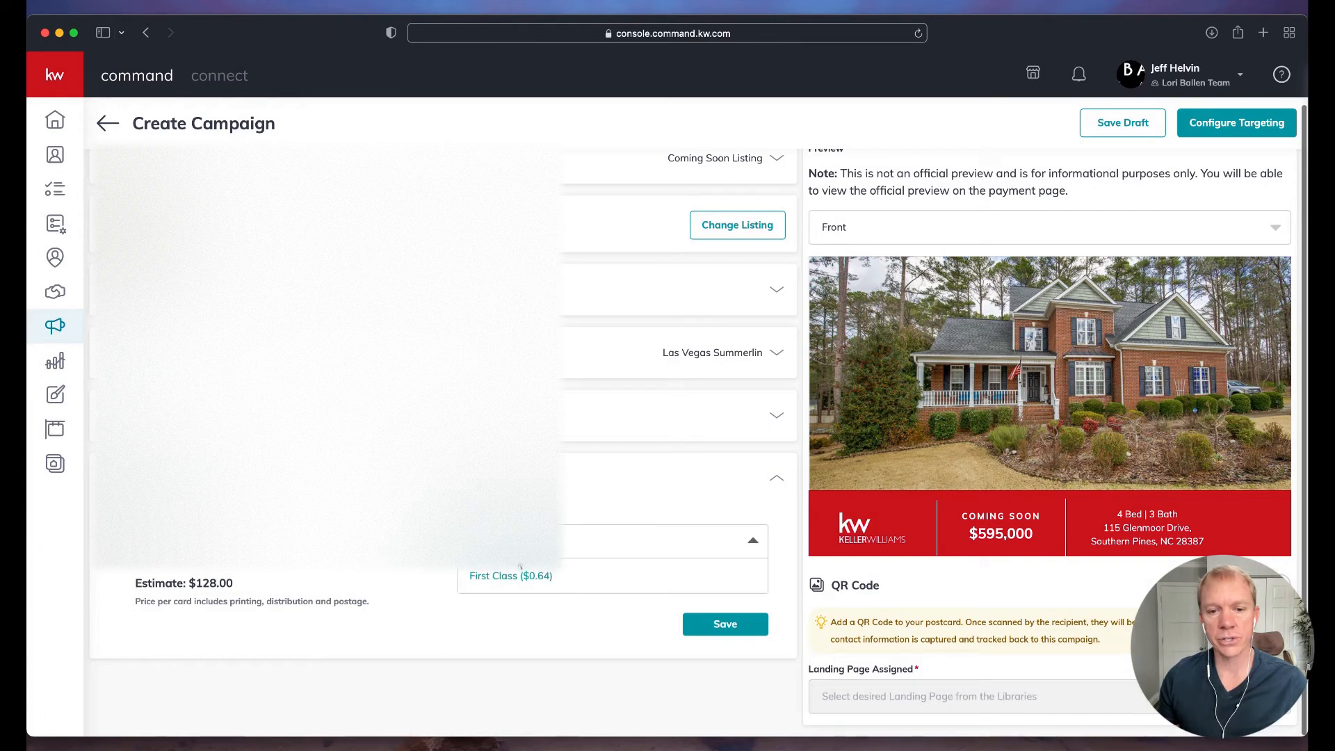
click(558, 502)
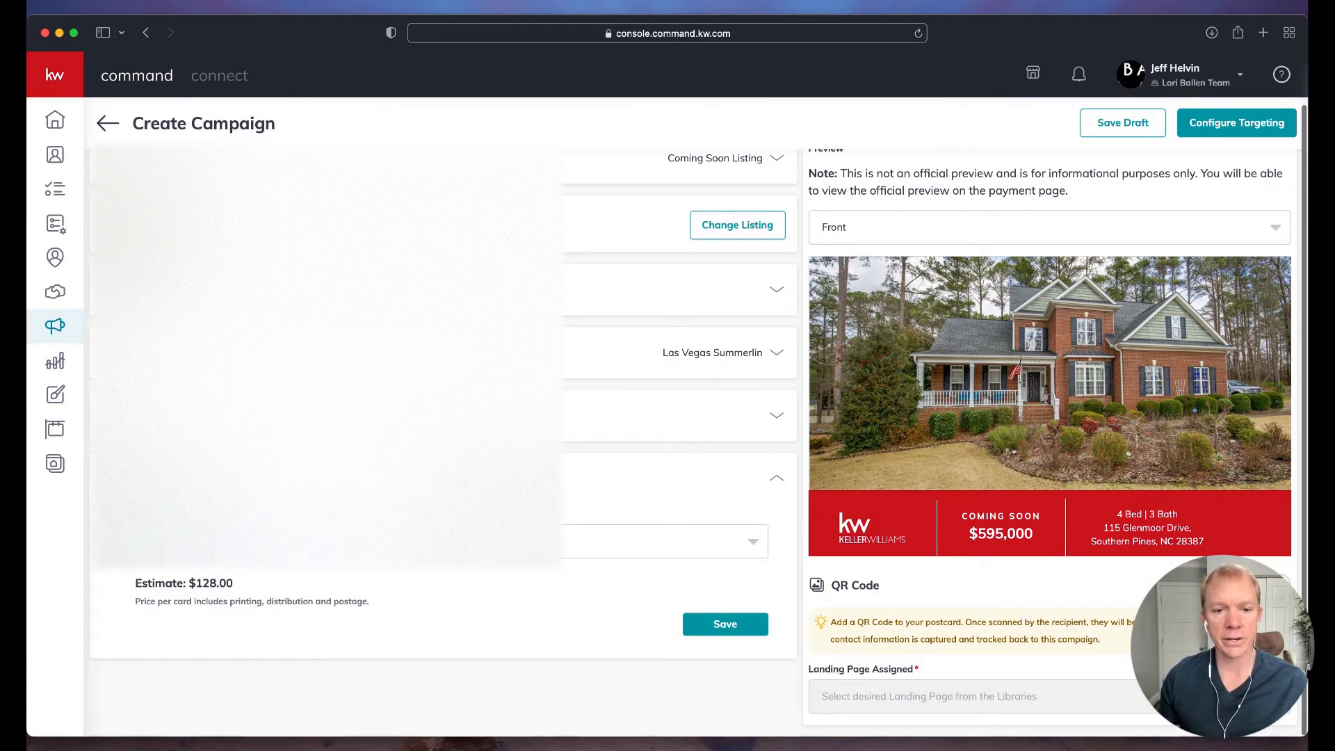
Try a higher postcard quantity to compare the cost estimate, and return the quantity to 200
key(Up)
key(Up)
key(Up)
key(Up)
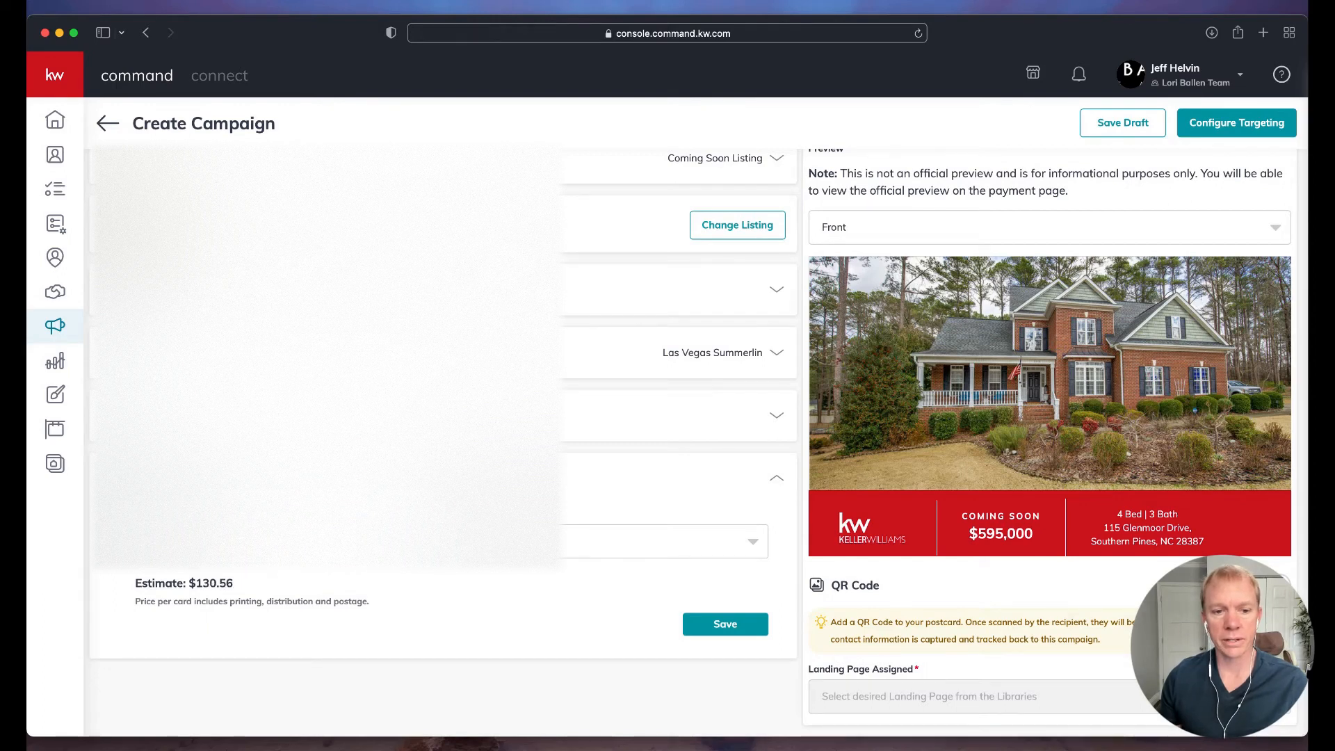
key(Up)
key(Up)
key(Up)
key(Up)
key(Up)
key(Up)
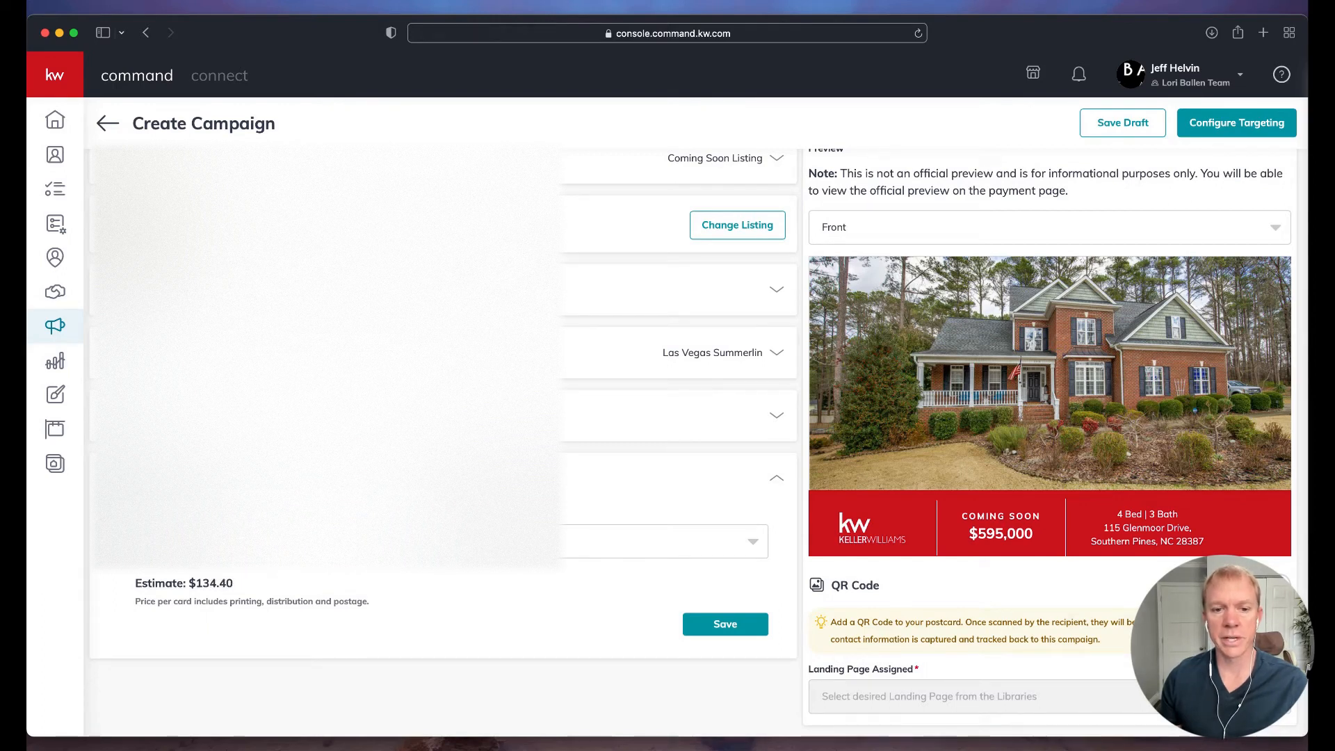
key(Down)
key(Down)
key(Down)
key(Down)
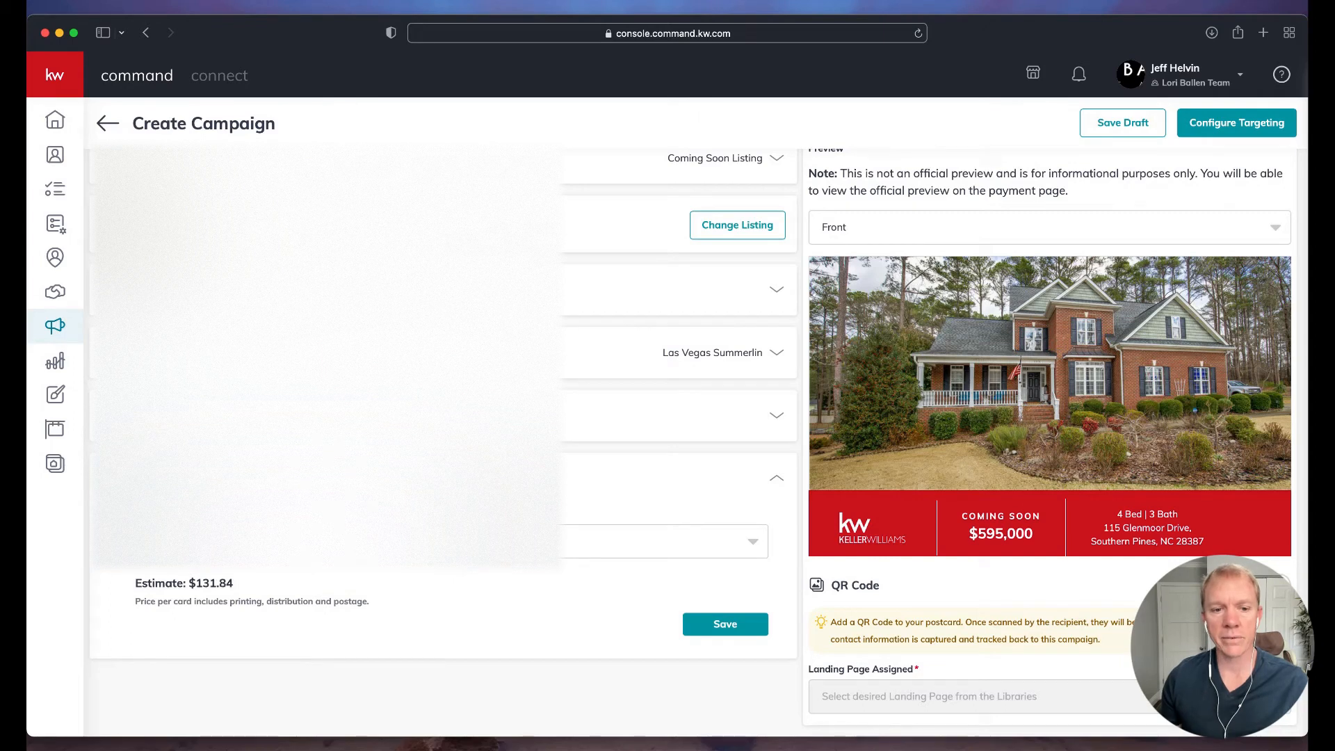
key(Down)
key(Down)
key(Down)
key(Down)
key(Down)
key(Down)
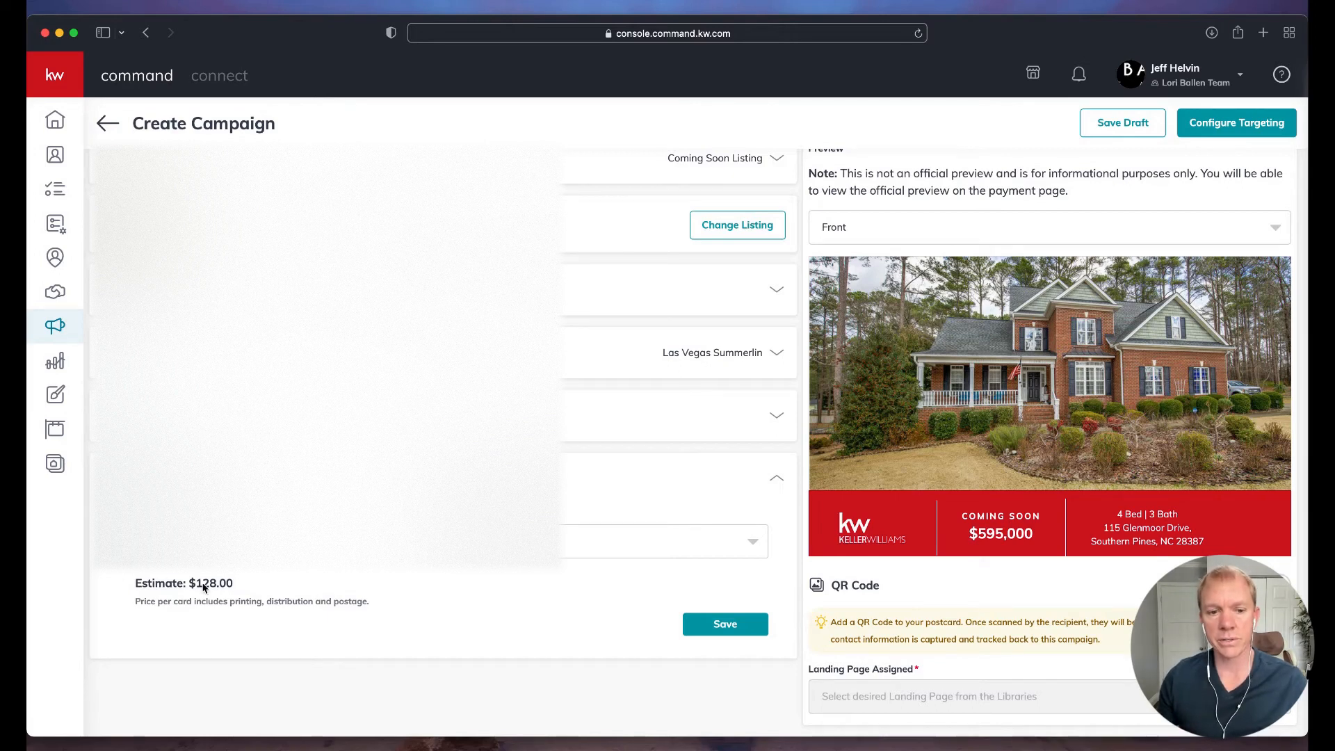
Save the budget for 200 postcards with First Class postage, recheck its settings and save it again
drag(197, 584, 268, 589)
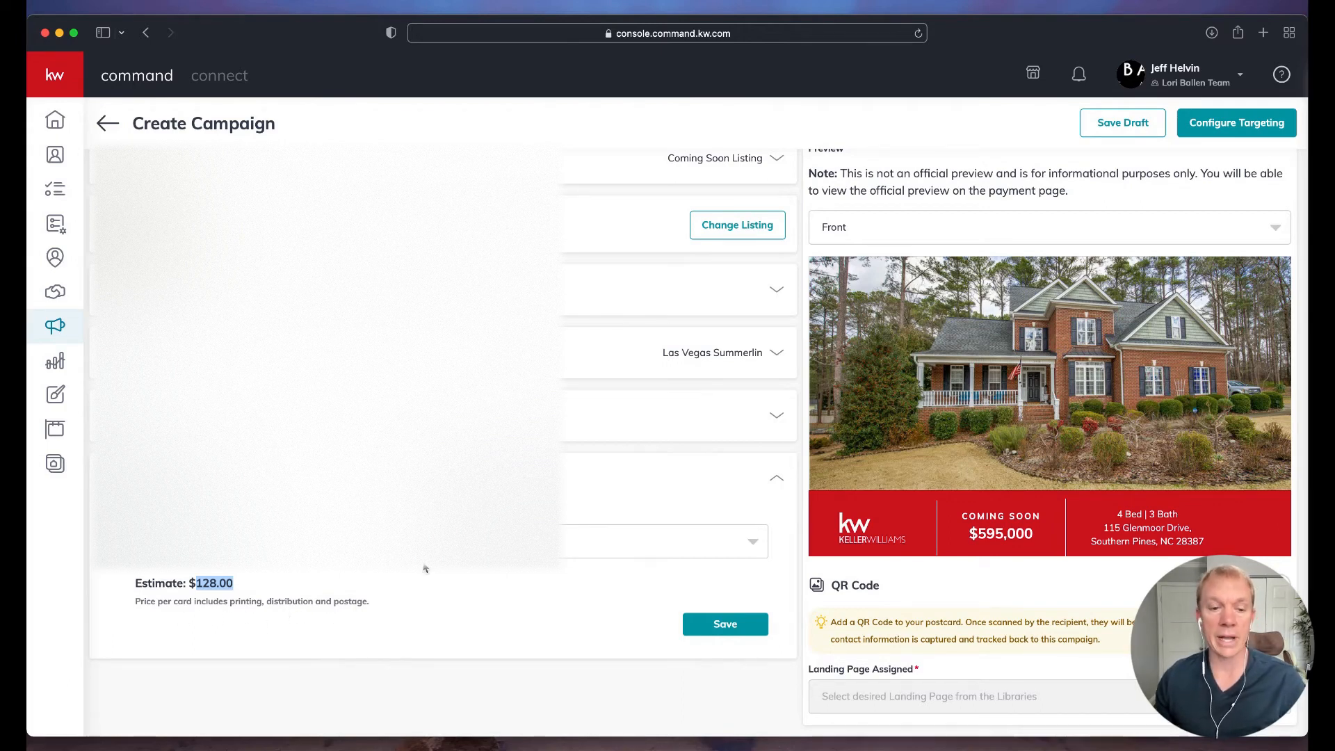
click(721, 622)
scroll(695, 431, up, 2)
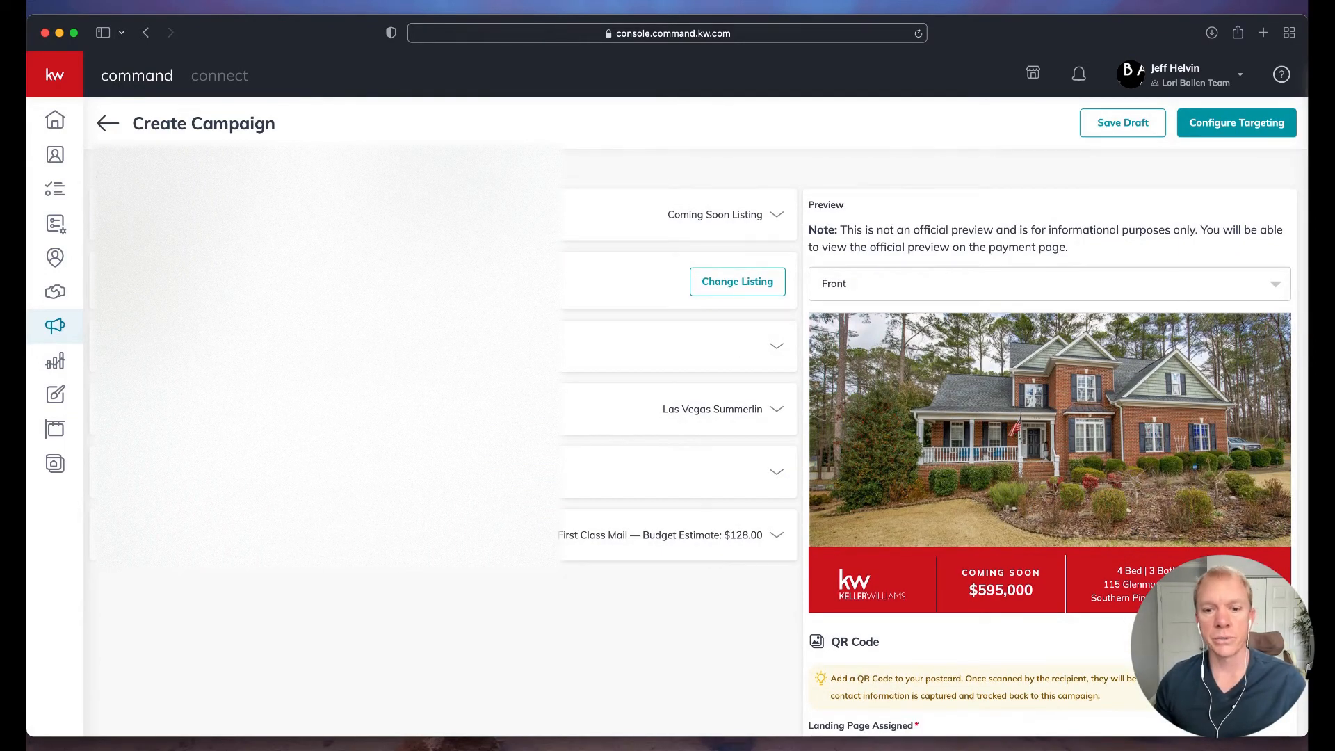
click(776, 534)
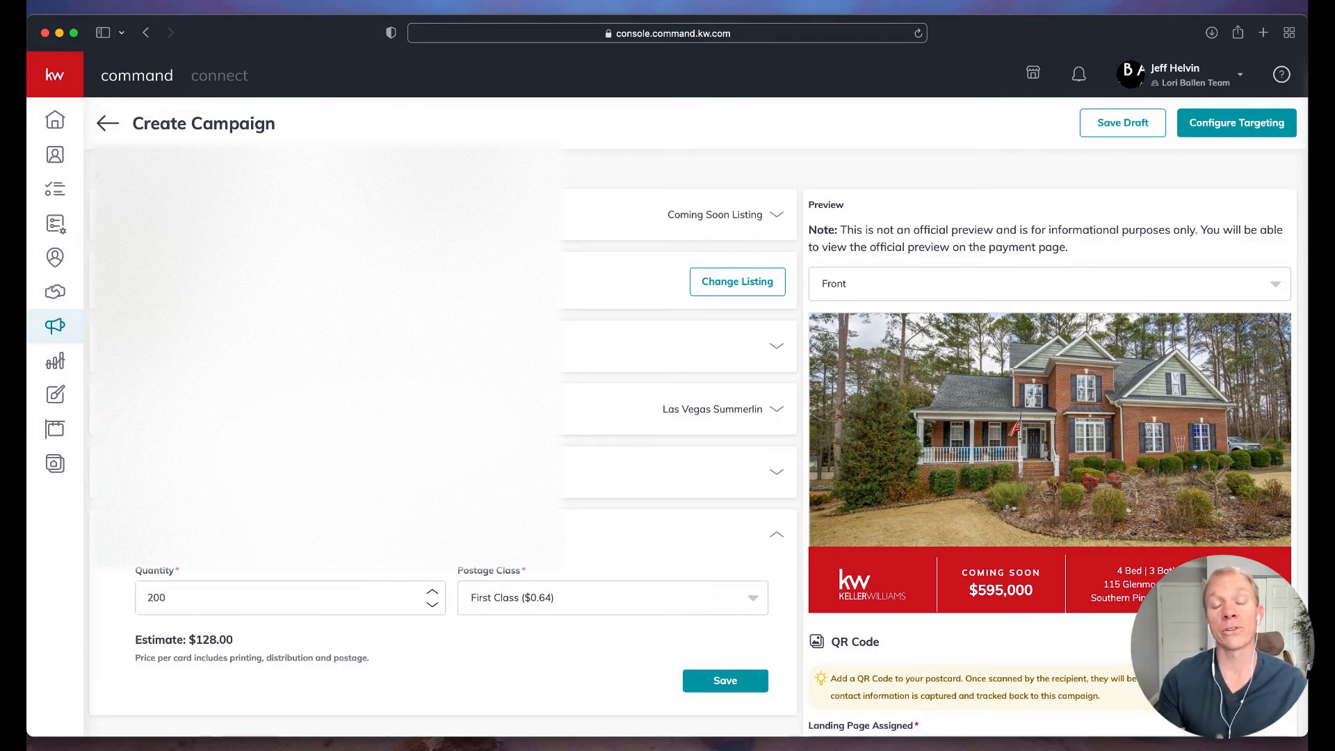
click(725, 681)
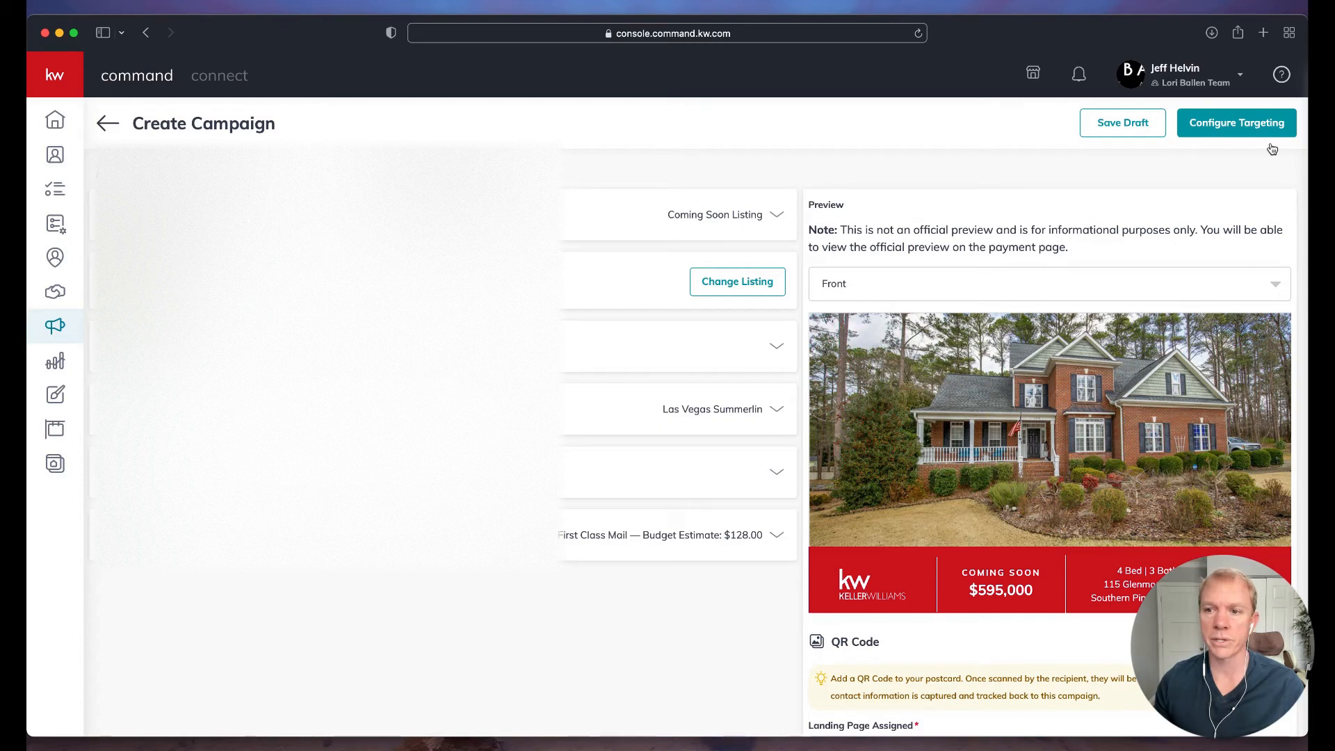
Confirm creating the campaign and limit its targeting to single family properties with 0-5 bedrooms
click(1256, 126)
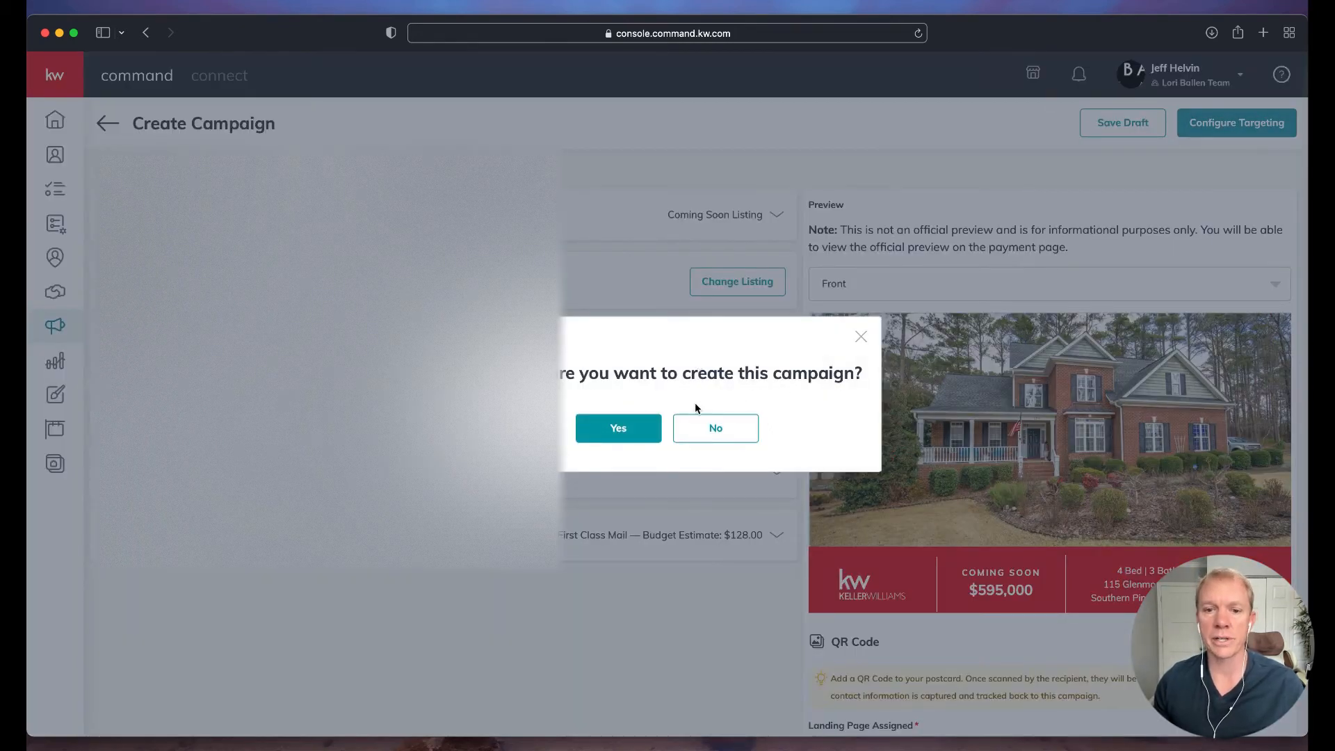
click(624, 433)
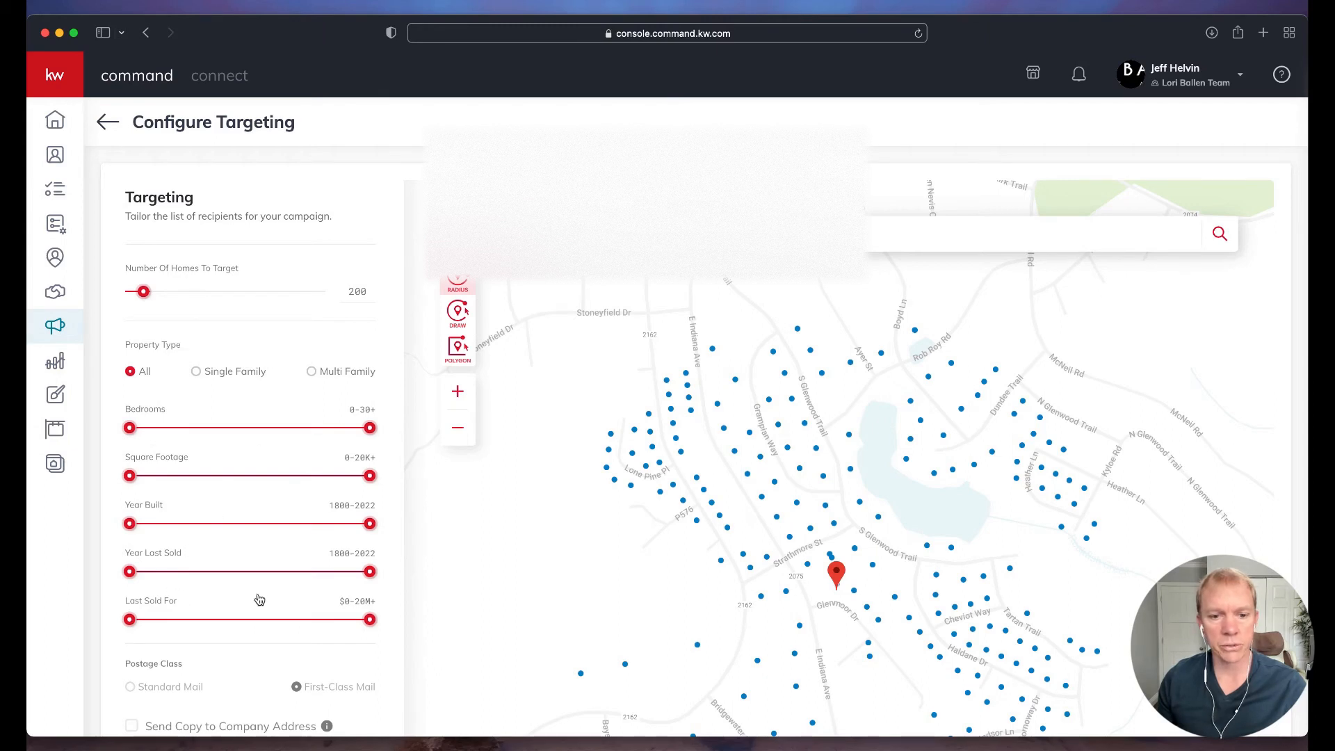
click(195, 373)
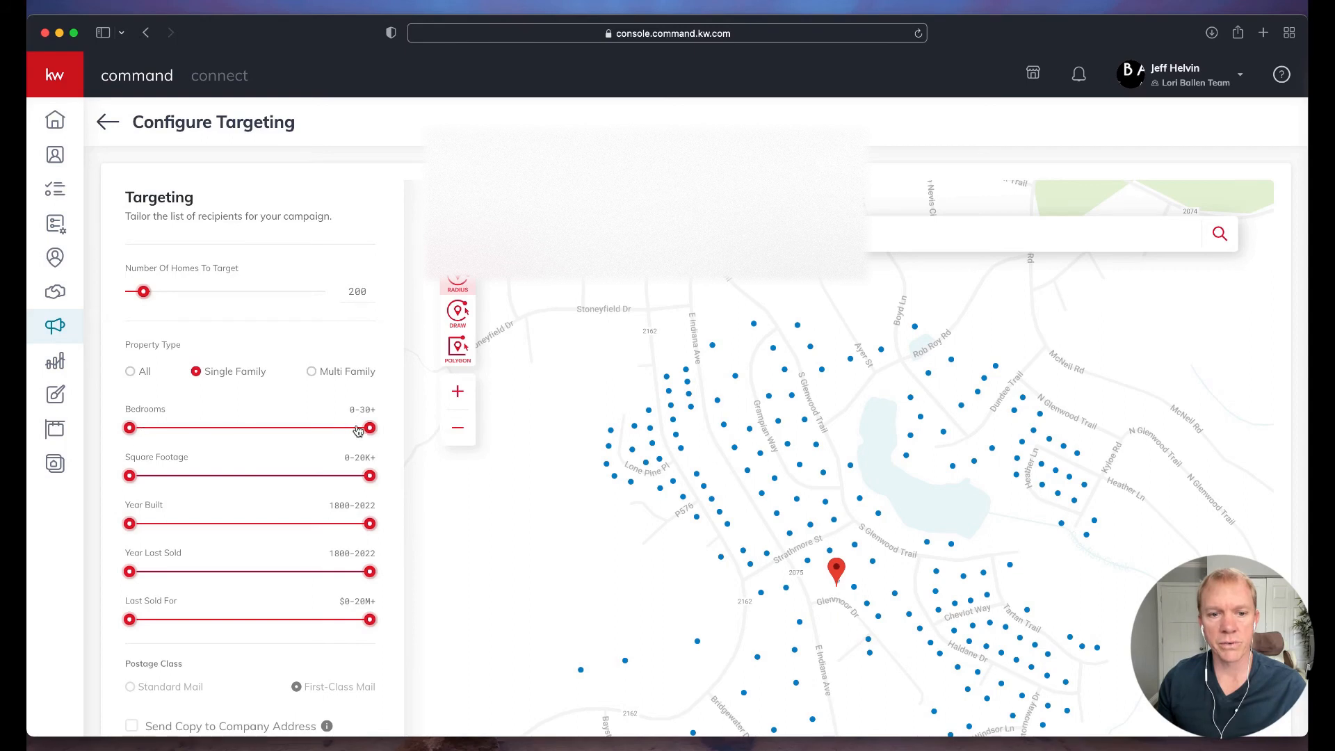
drag(367, 429, 199, 436)
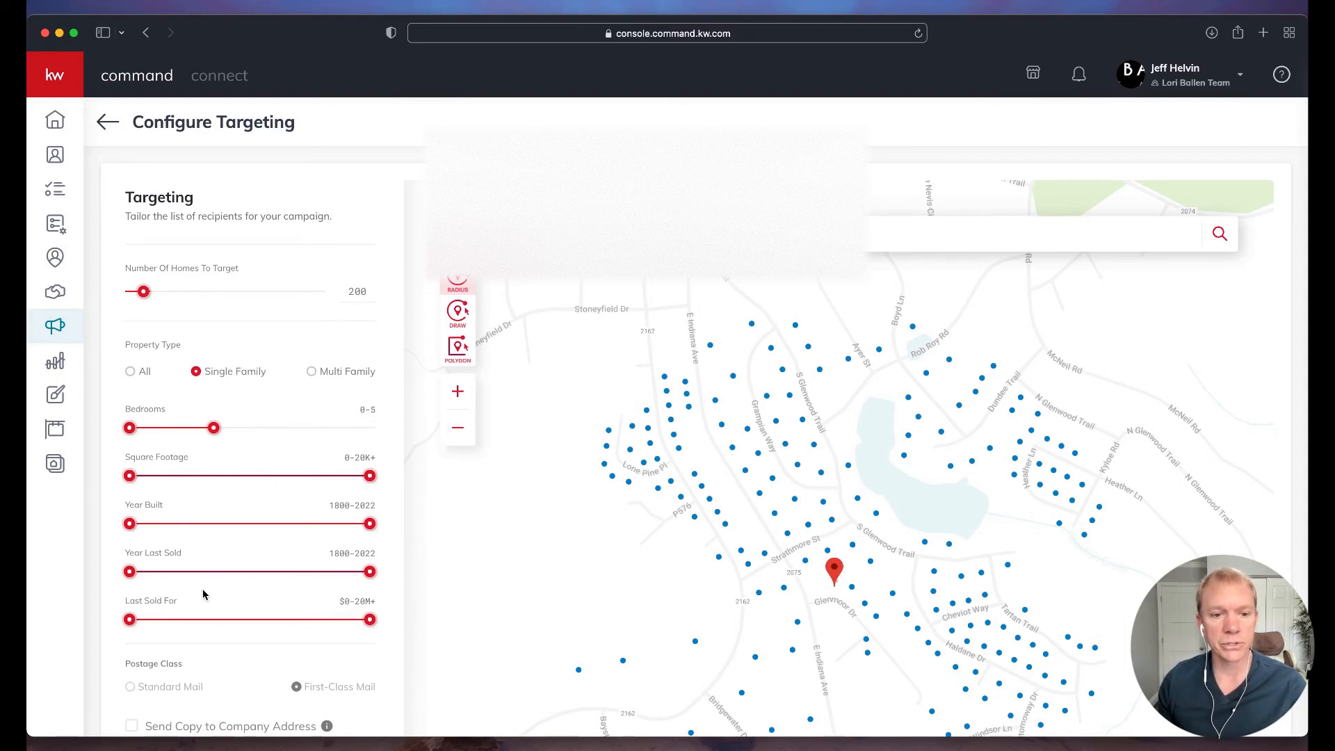
Review the targeting filters and inspect the property details of individual homes on the map
scroll(187, 542, down, 3)
scroll(187, 543, up, 3)
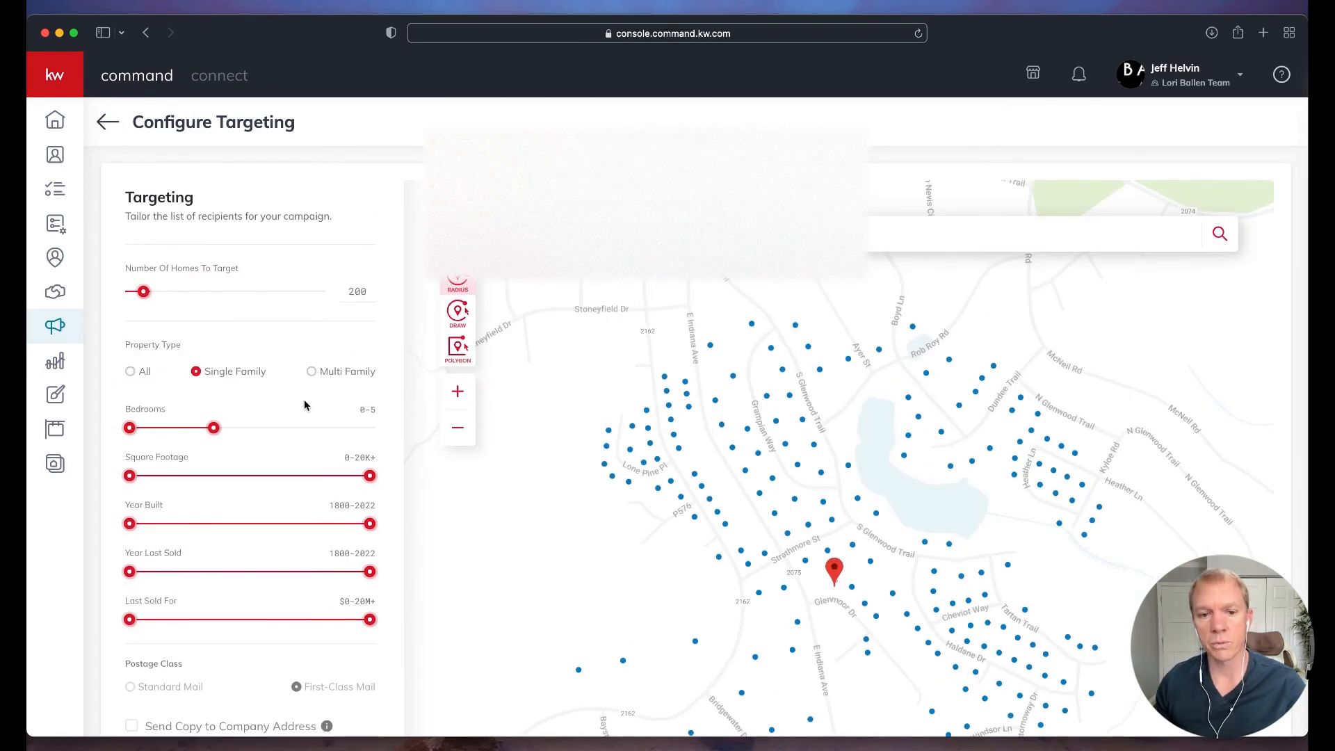
scroll(303, 405, down, 1)
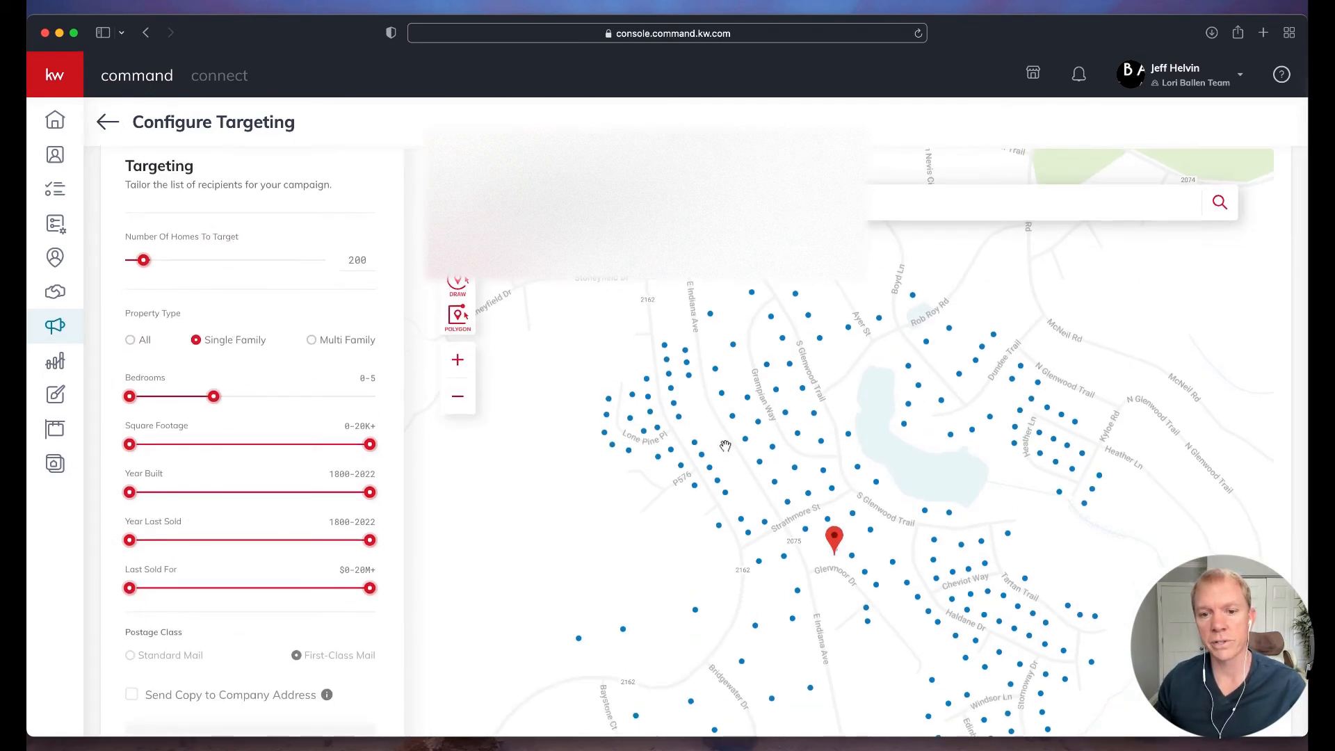
click(630, 395)
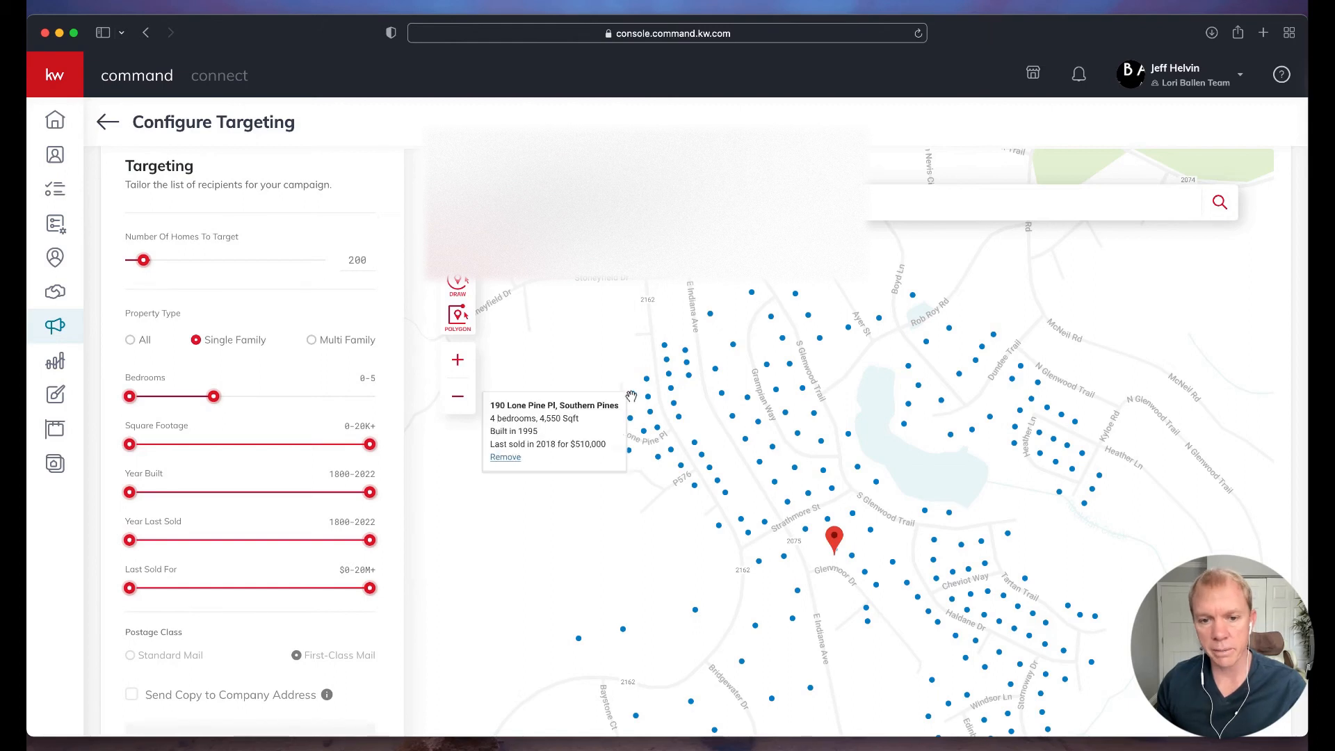
click(646, 381)
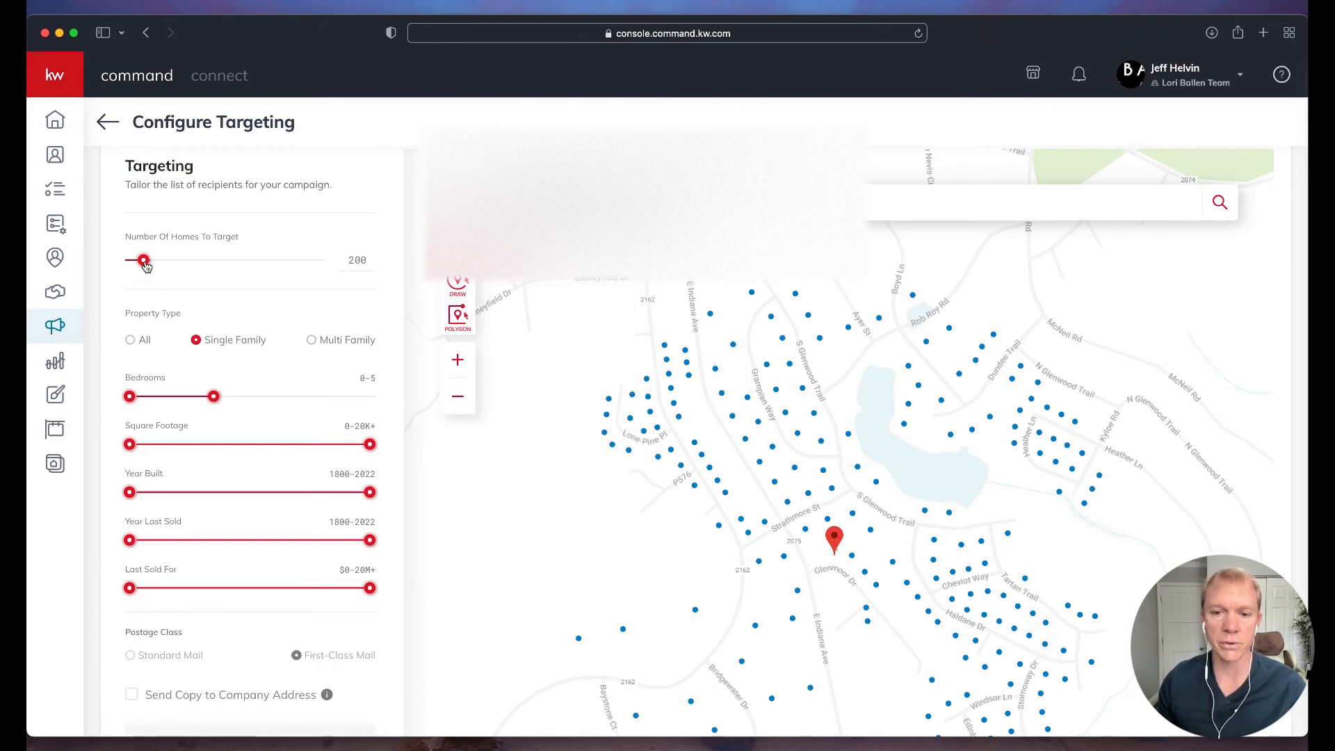
Try targeting 80 homes, set the number of homes to 794 instead, and review the campaign's total cost
drag(145, 266, 137, 261)
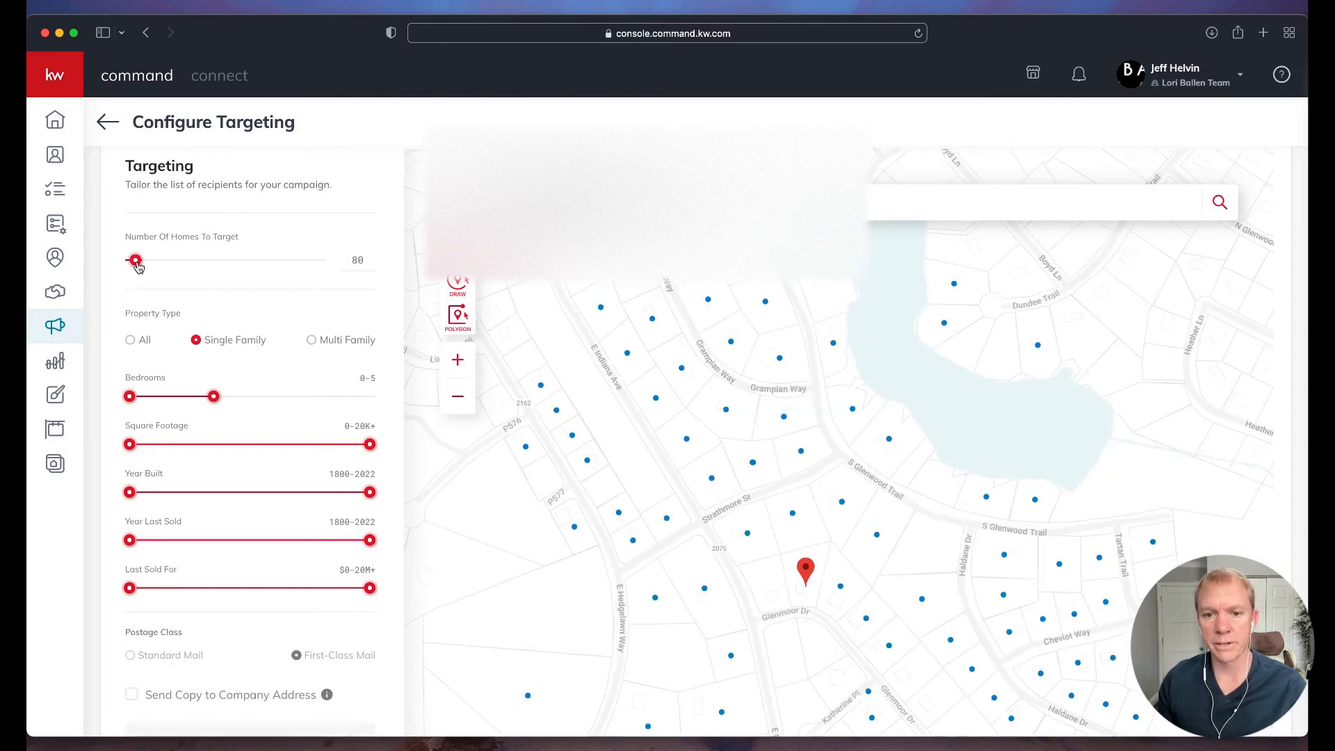
drag(138, 265, 185, 262)
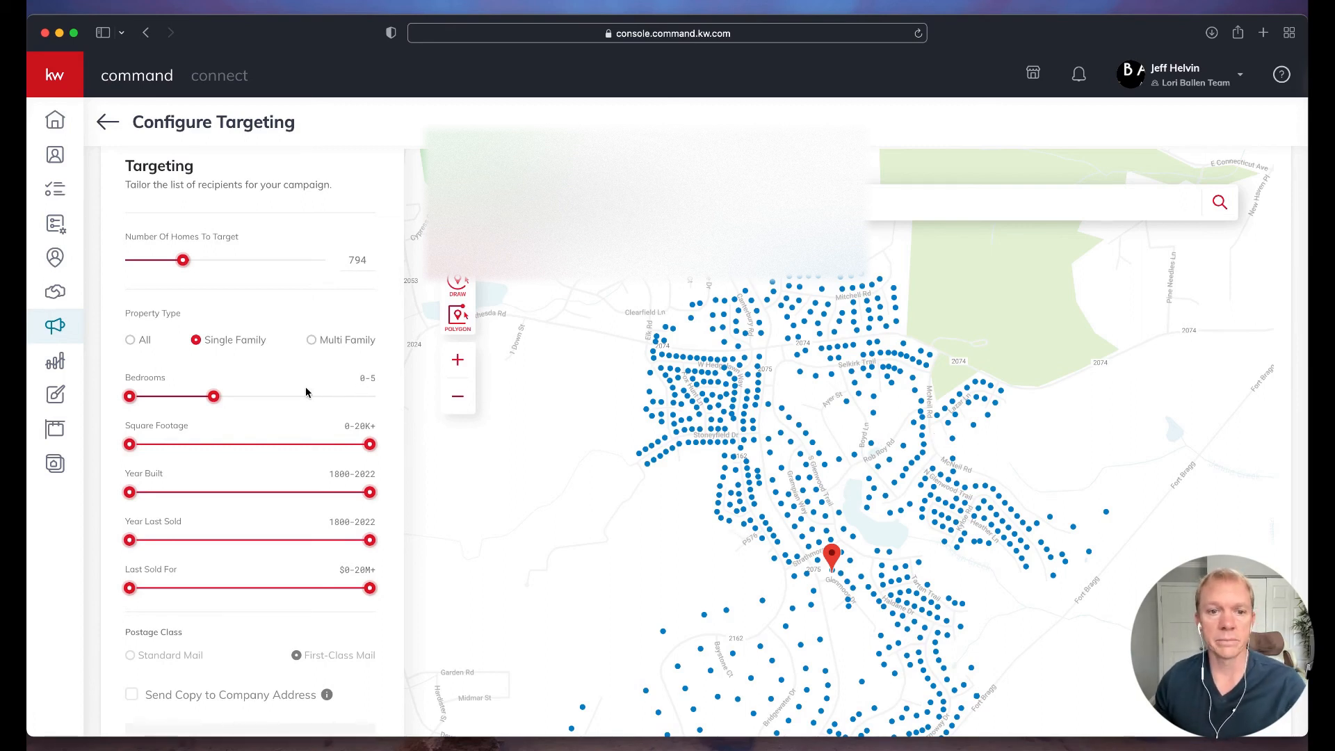
scroll(306, 391, down, 3)
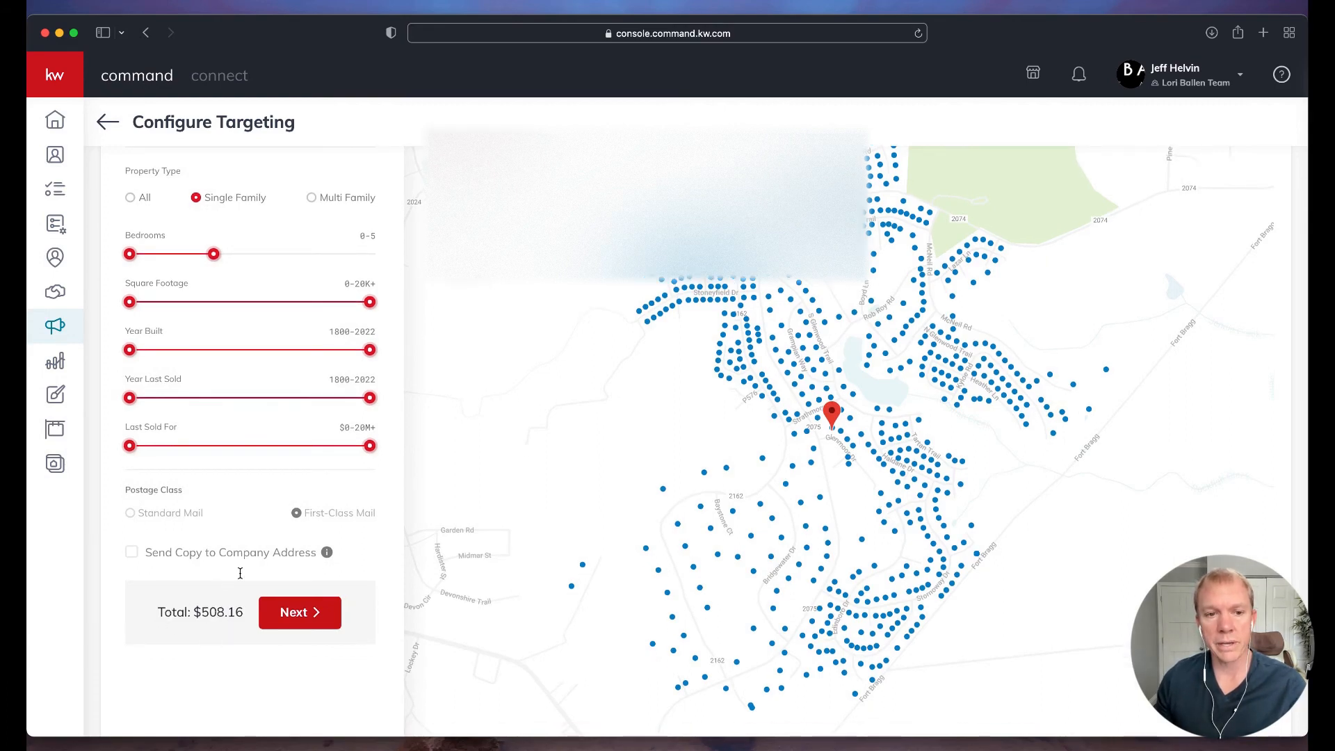
scroll(270, 433, up, 2)
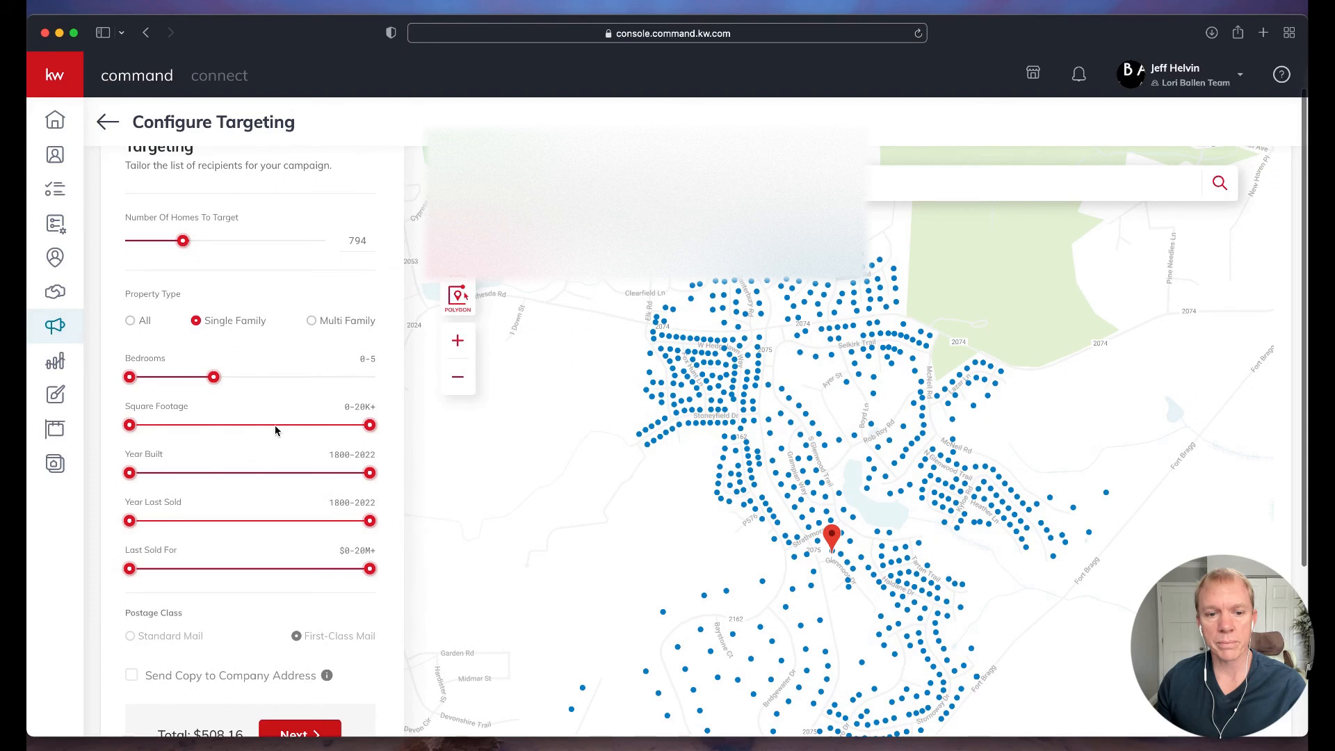
scroll(251, 500, down, 3)
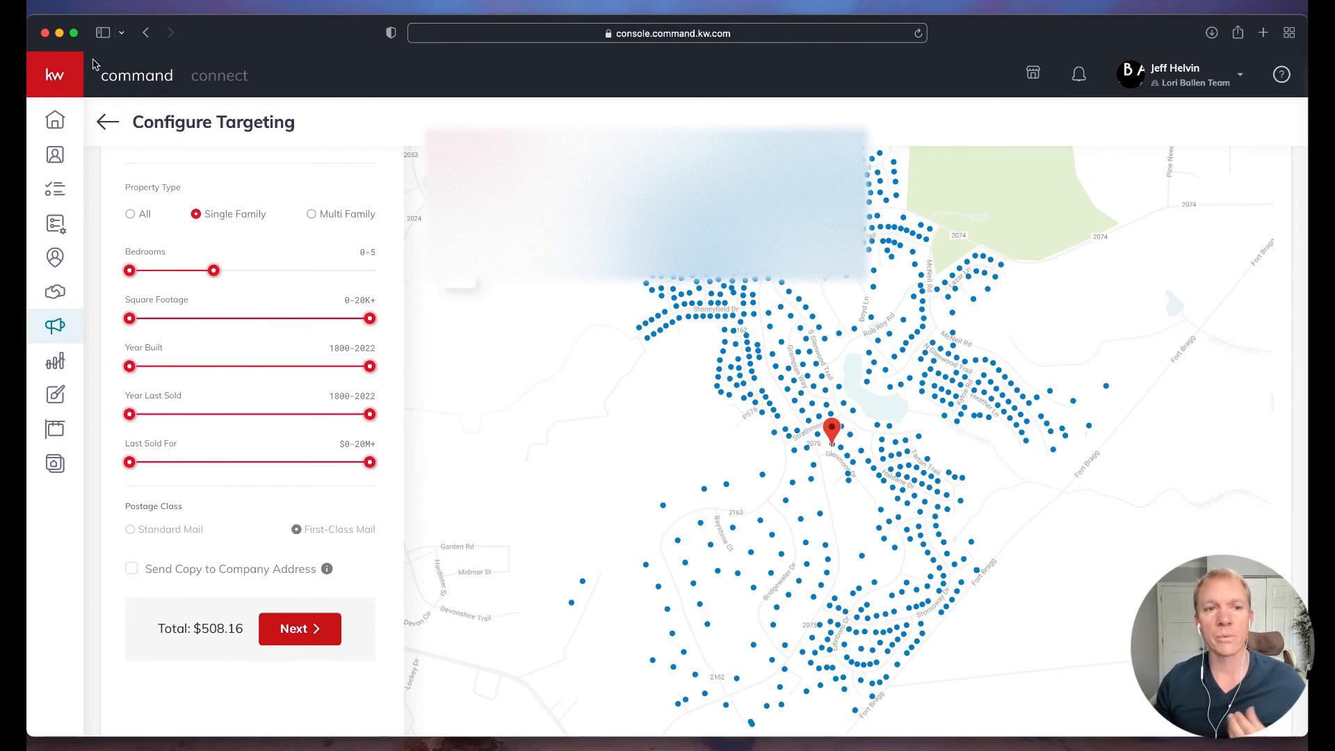
Leave the targeting setup without saving and open the Coming Soon Listing draft campaign for editing
click(102, 120)
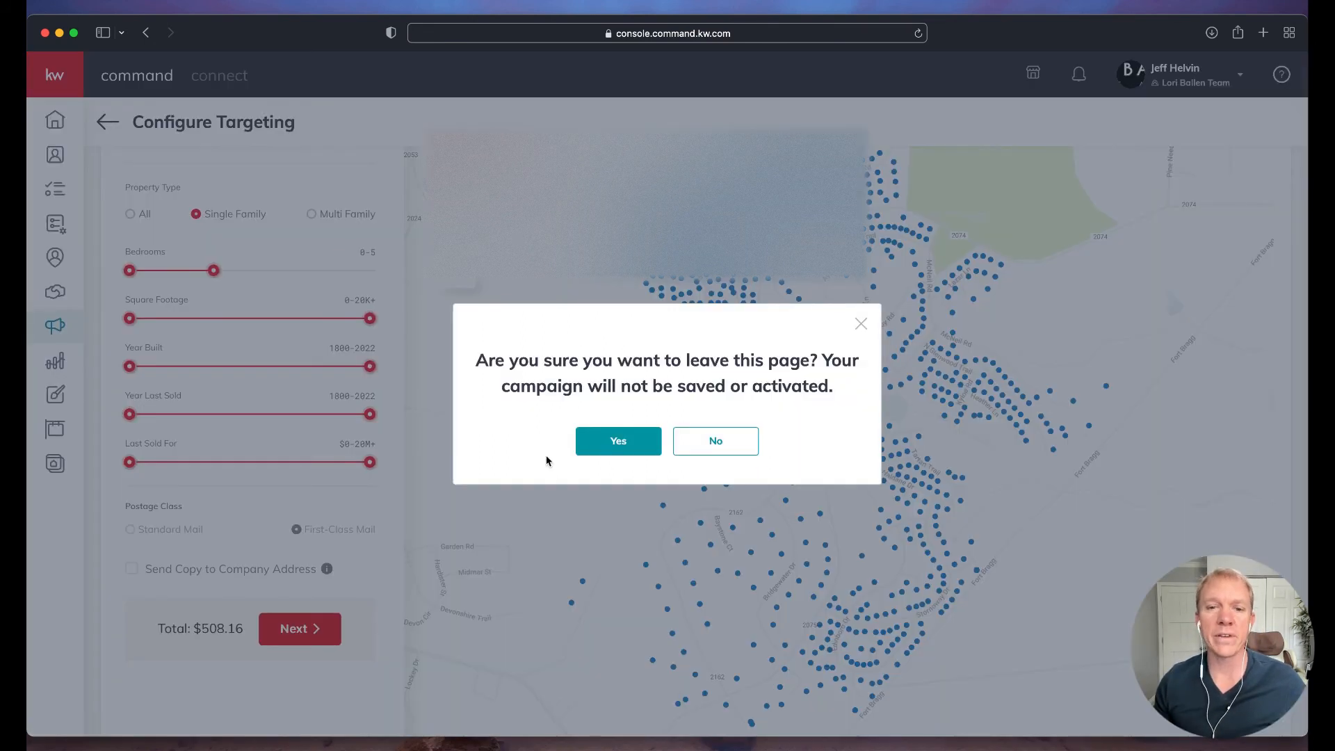
click(610, 440)
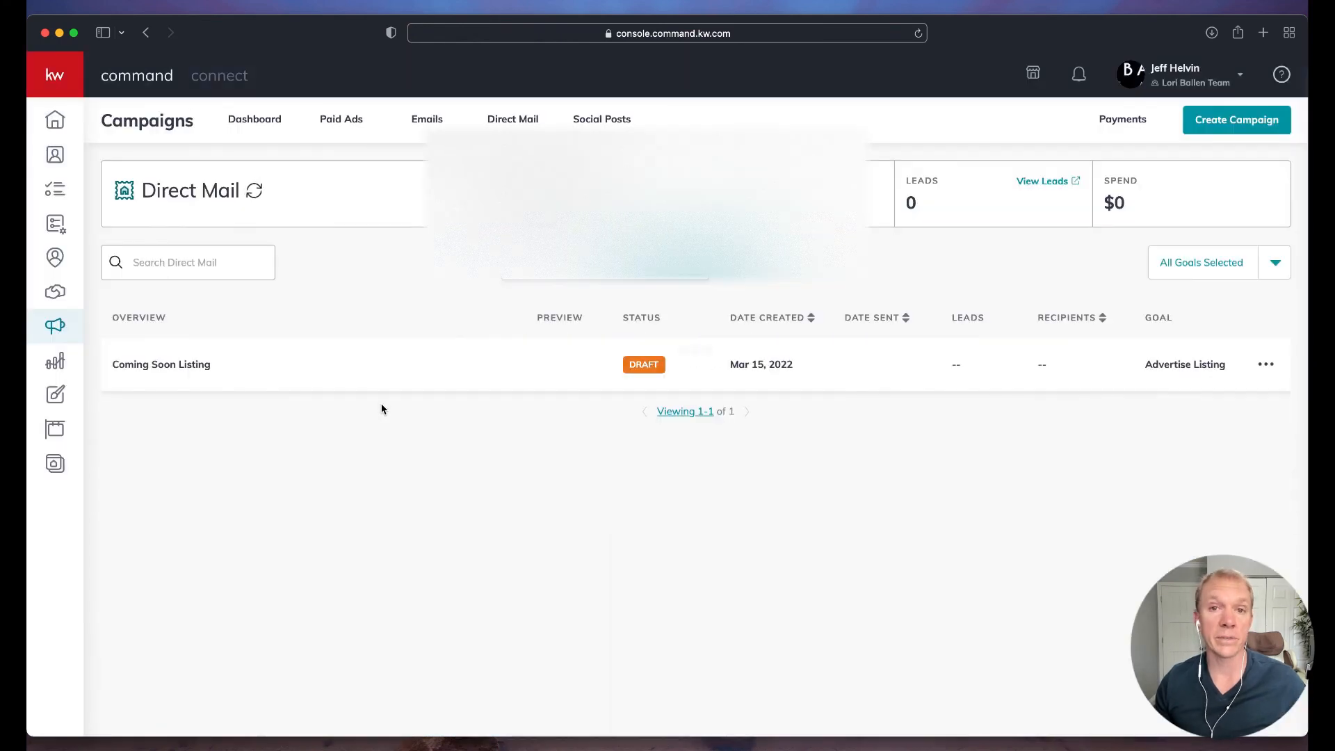
click(1266, 364)
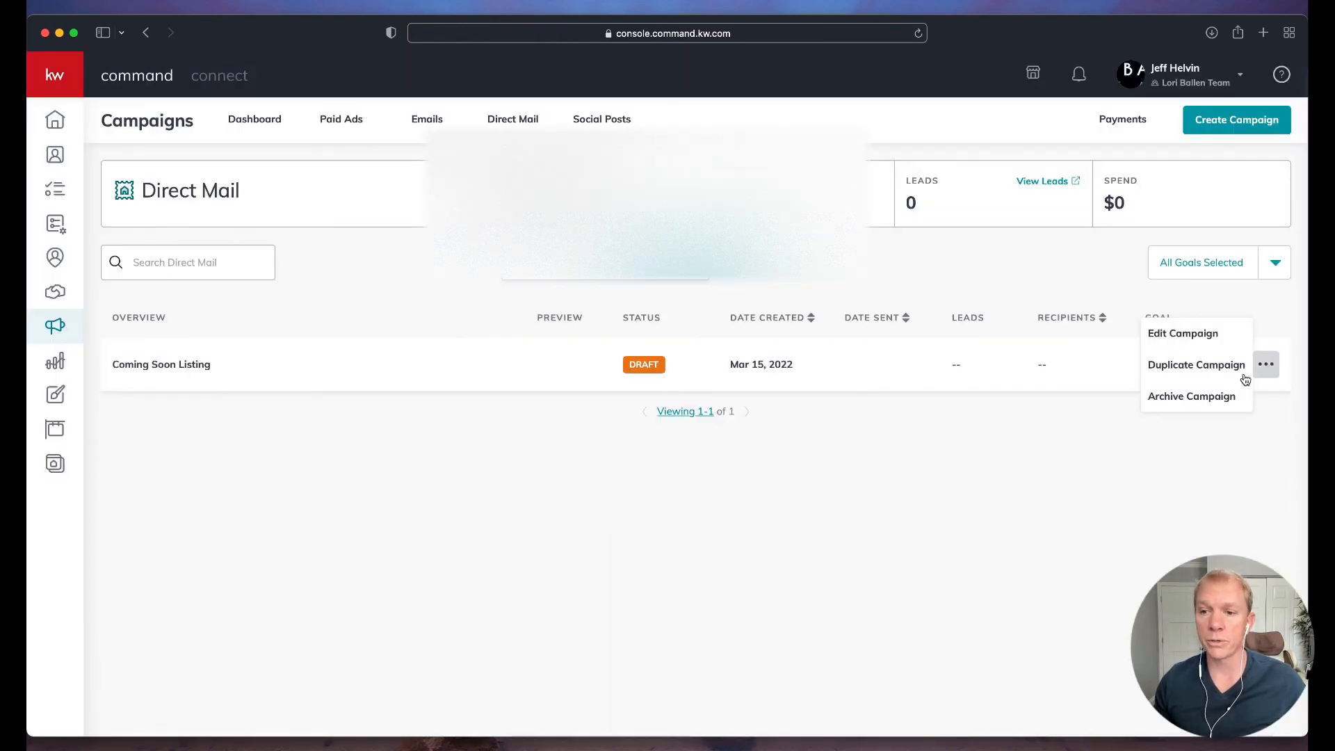
click(1183, 333)
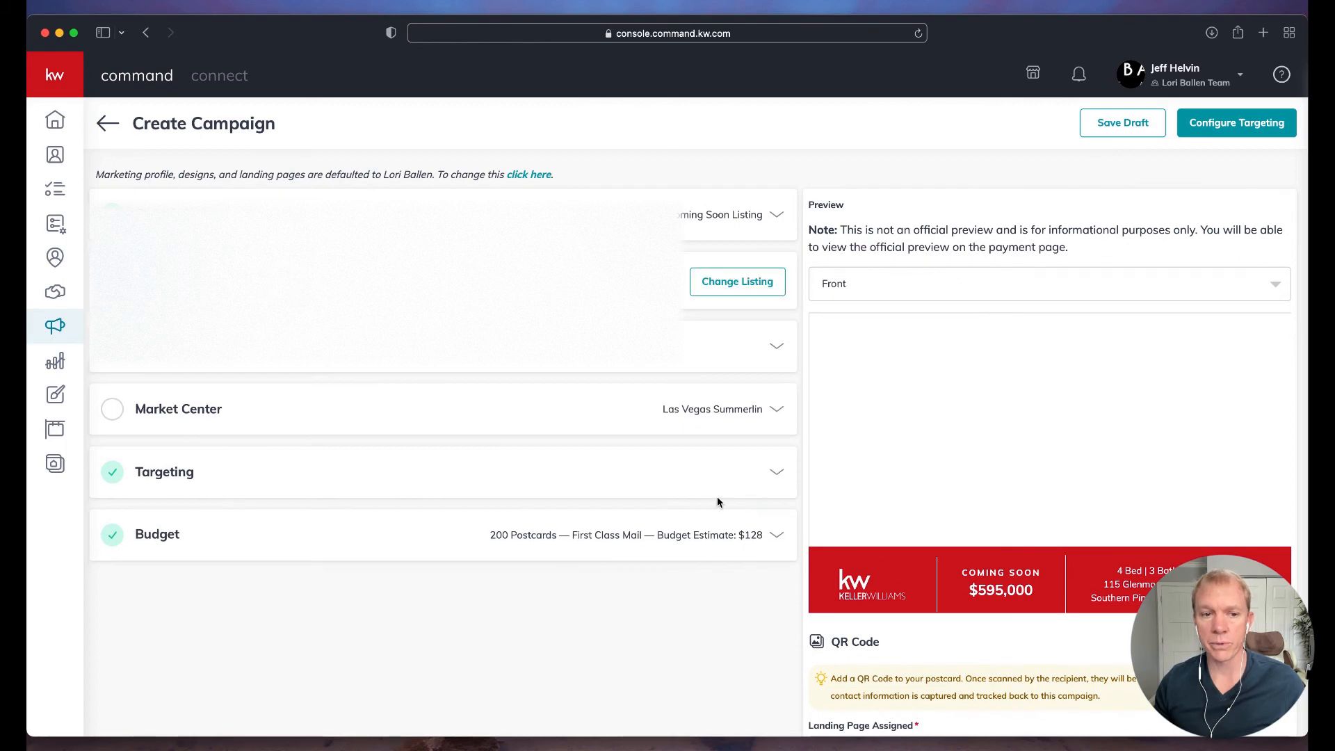
Review the landing pages that can be assigned to the postcard's QR code without choosing one
scroll(718, 502, down, 2)
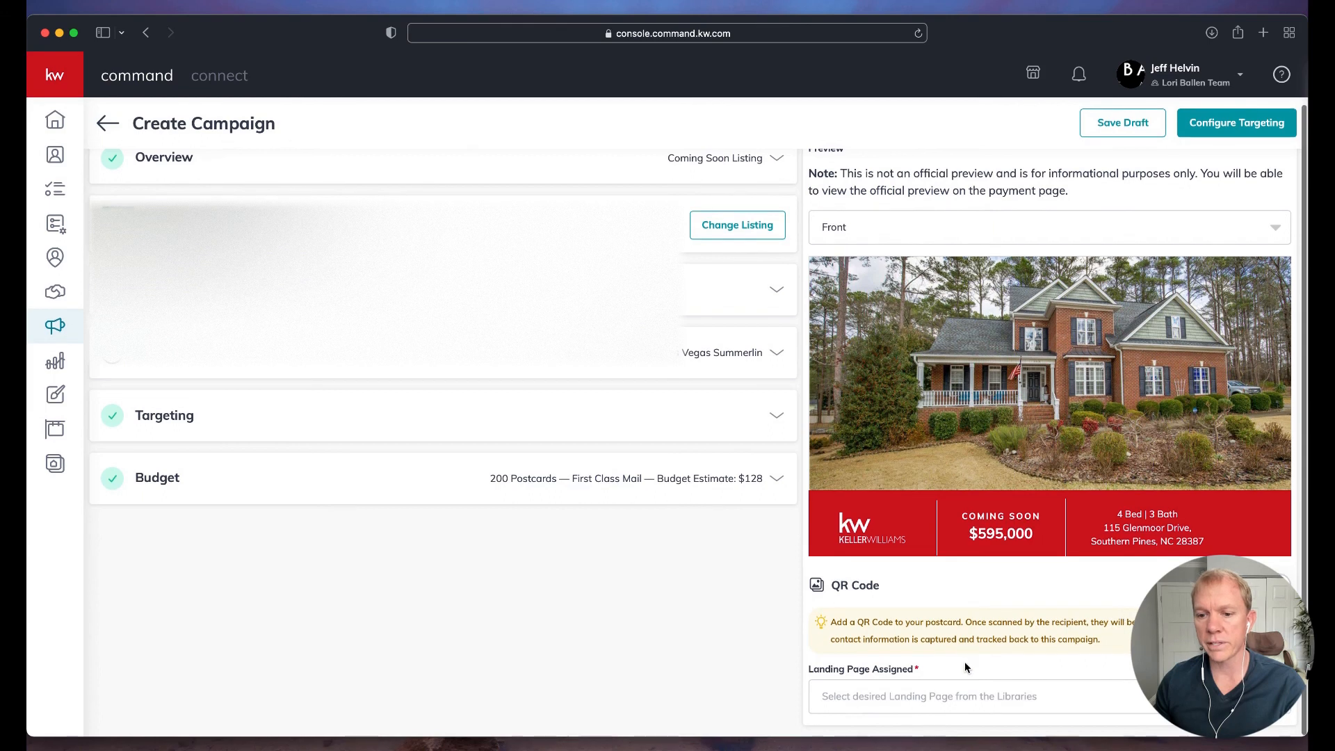
click(963, 694)
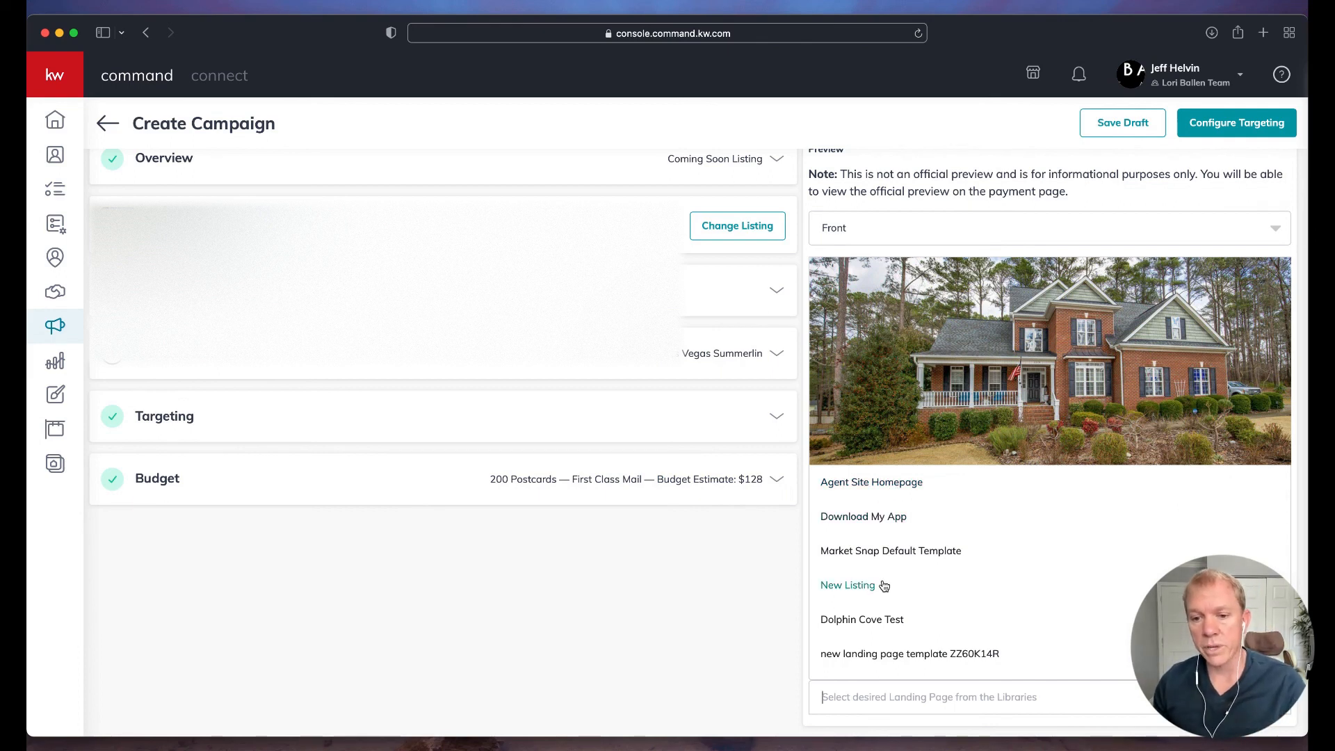
scroll(883, 588, down, 5)
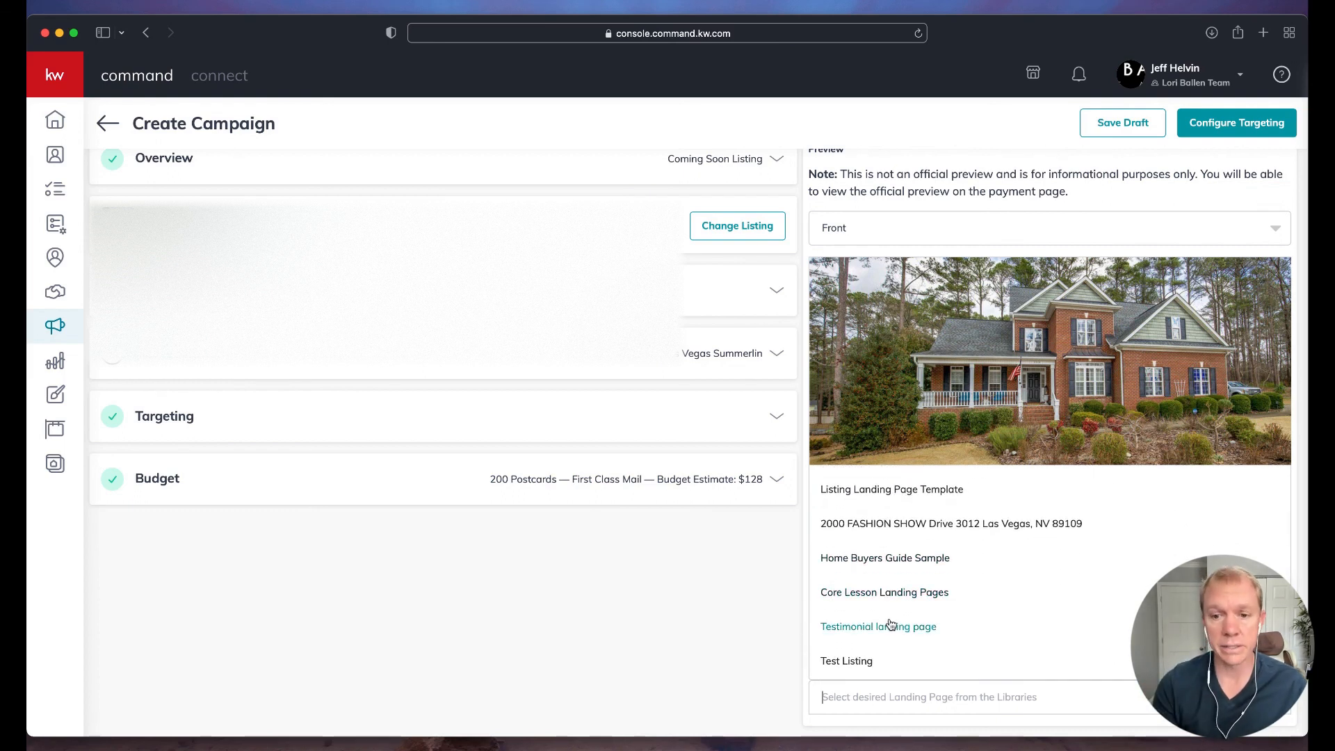
scroll(891, 624, down, 10)
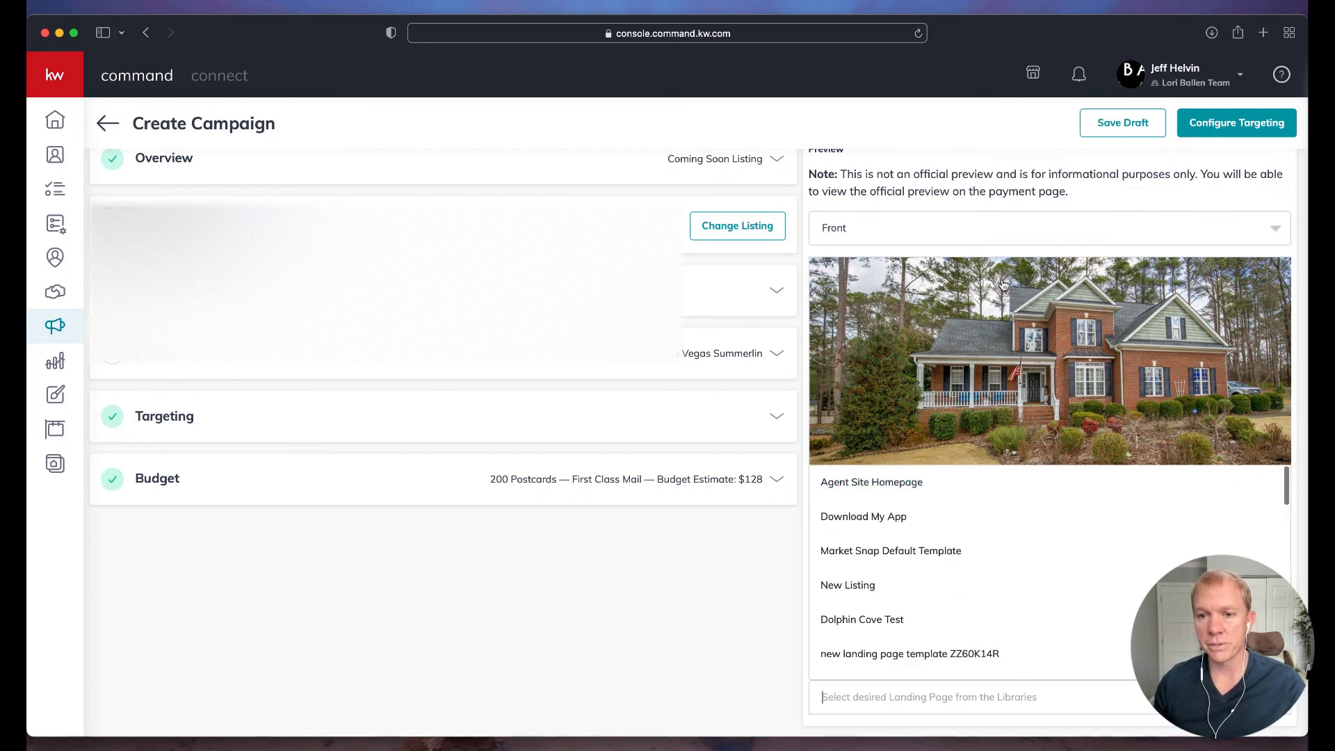
scroll(954, 230, up, 1)
click(1016, 217)
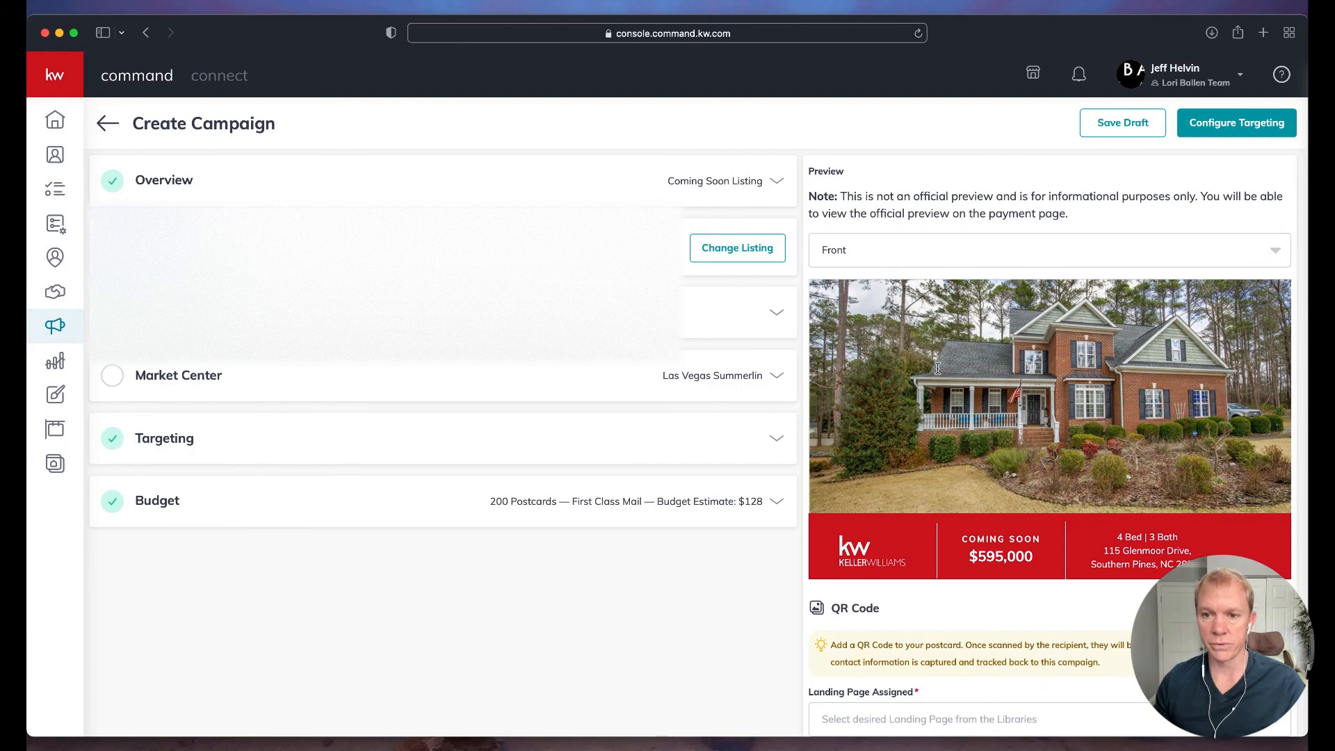
Preview the back of the postcard, return the preview to the front, and view the QR code section
scroll(950, 249, up, 1)
click(920, 278)
click(920, 348)
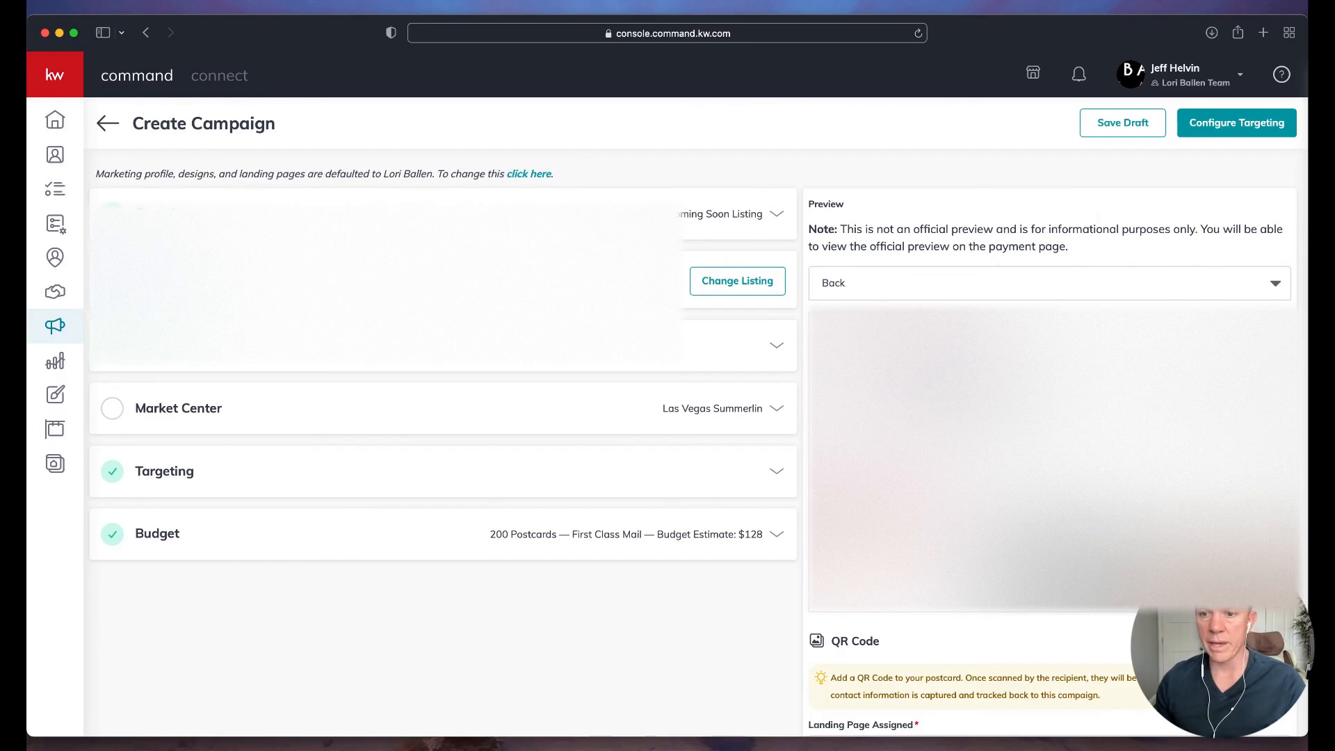
click(869, 285)
click(853, 317)
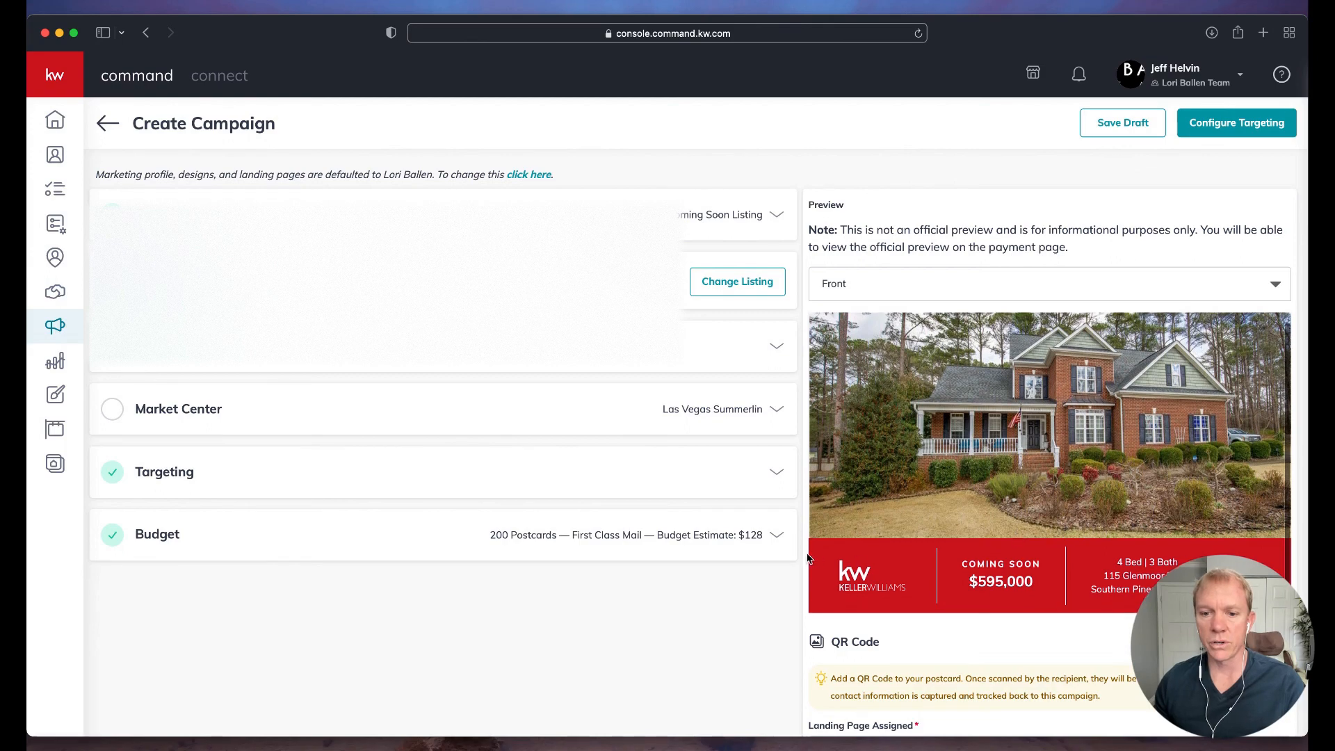
scroll(1016, 536, down, 2)
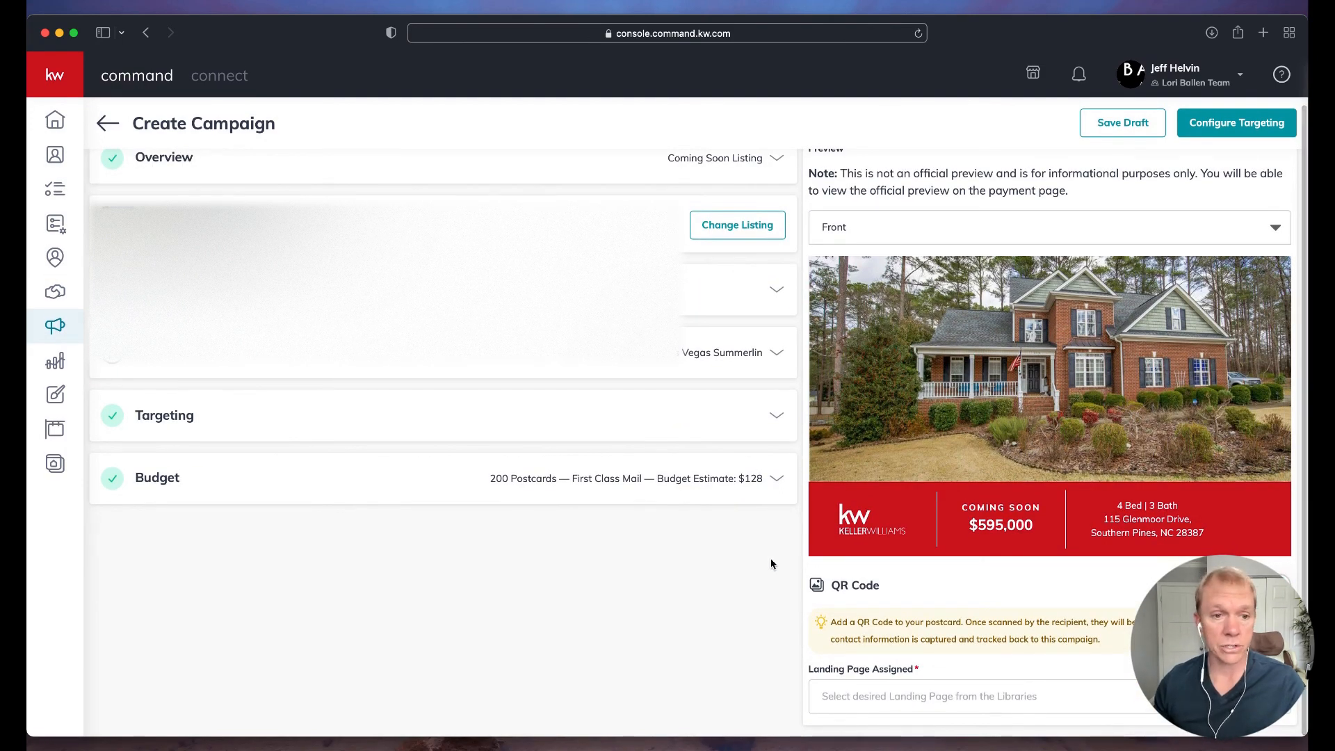